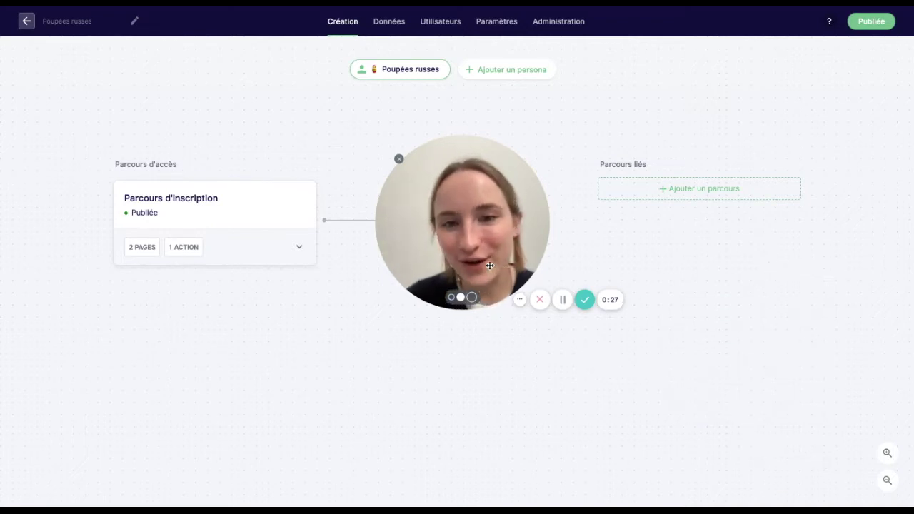
- Create a new linked parcours named Pays
{"action": "left_click_drag", "start_coordinate": [490, 266], "coordinate": [120, 458]}
{"action": "left_click", "coordinate": [80, 490]}
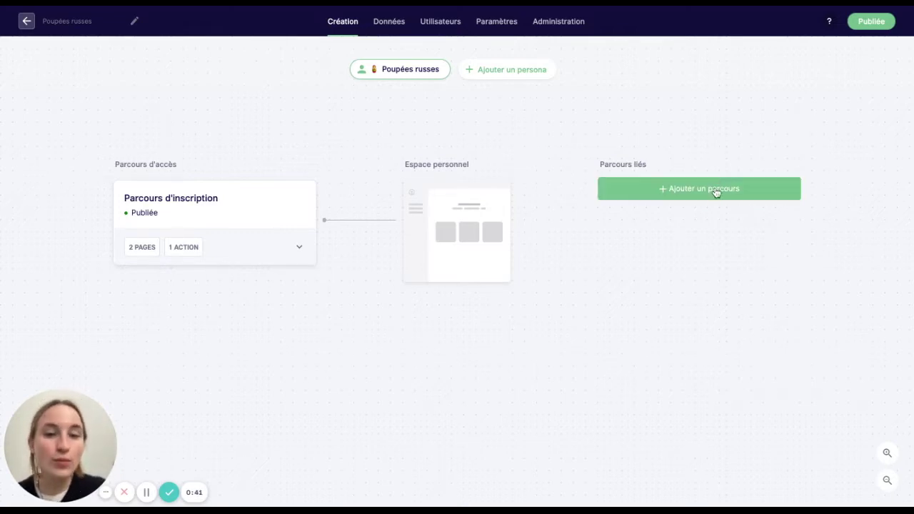
{"action": "left_click", "coordinate": [716, 190]}
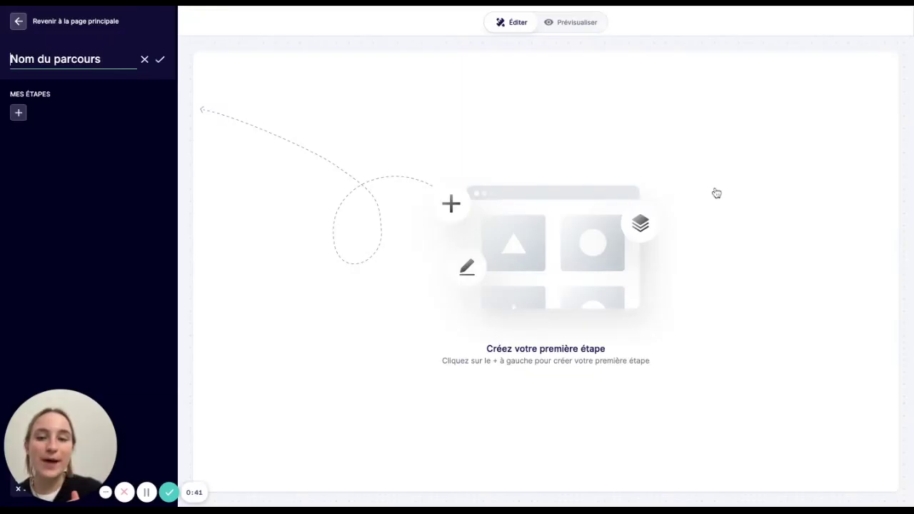
{"action": "triple_click", "coordinate": [106, 61]}
{"action": "type", "text": "Pays"}
{"action": "key", "text": "Return"}
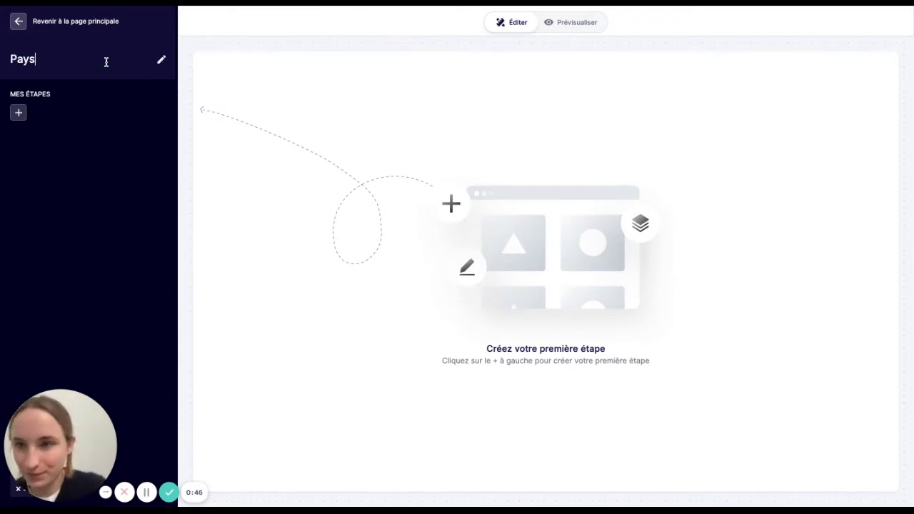
- Add a free-form page step named Pays to the parcours
{"action": "left_click", "coordinate": [19, 112]}
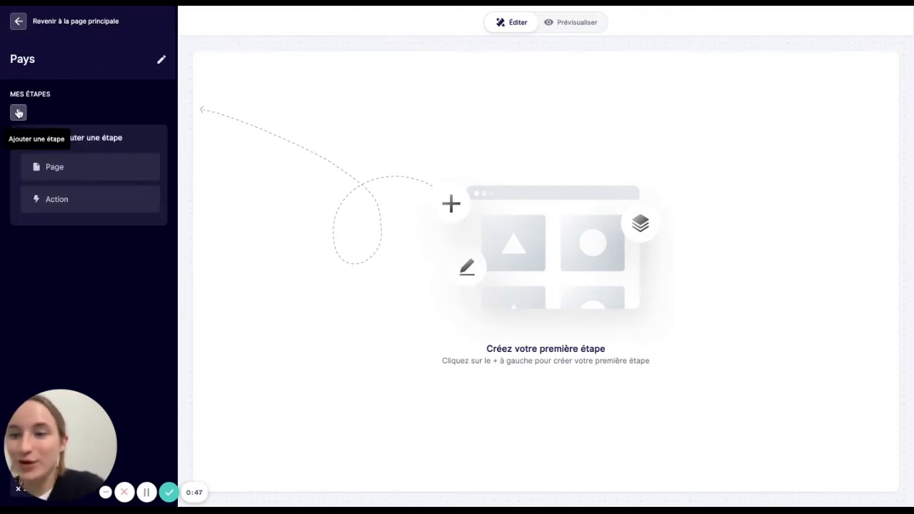
{"action": "left_click", "coordinate": [44, 160]}
{"action": "left_click", "coordinate": [55, 187]}
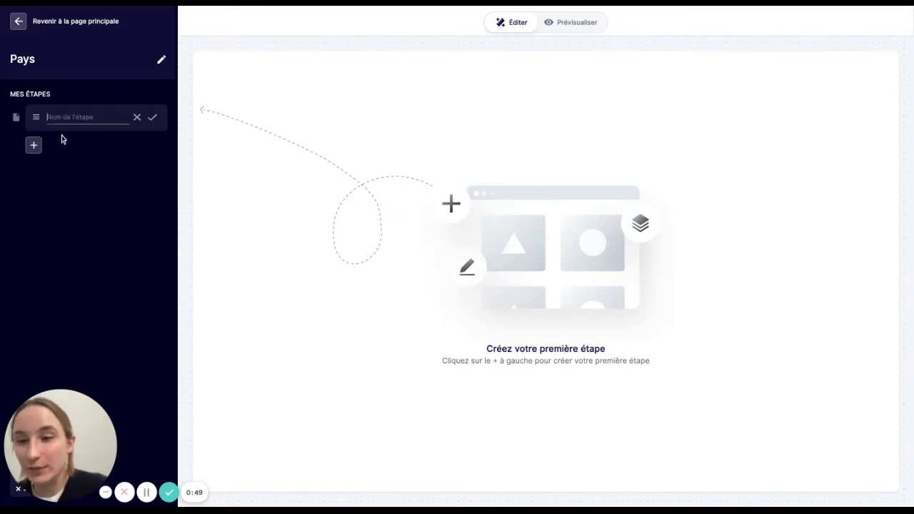
{"action": "type", "text": "Pays"}
{"action": "key", "text": "Return"}
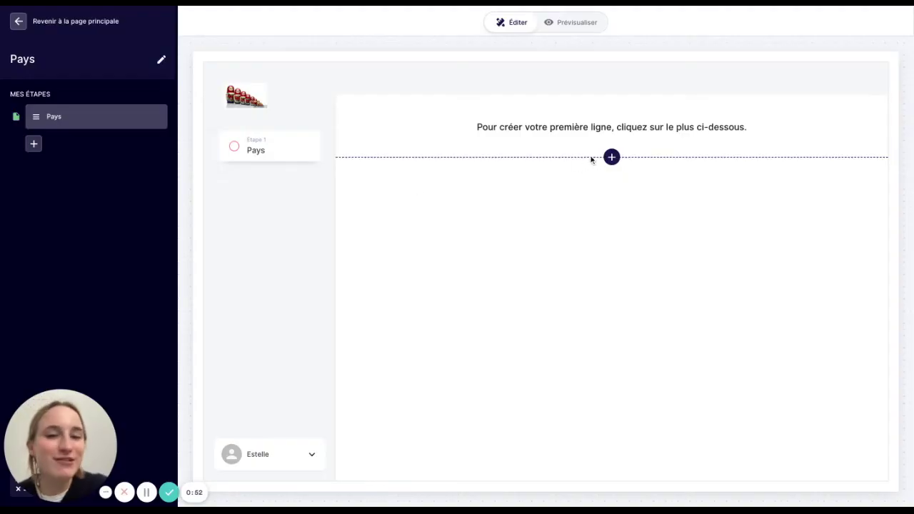
- Insert a three-column row with a text field labelled Nom du pays in the middle column
{"action": "left_click", "coordinate": [612, 157]}
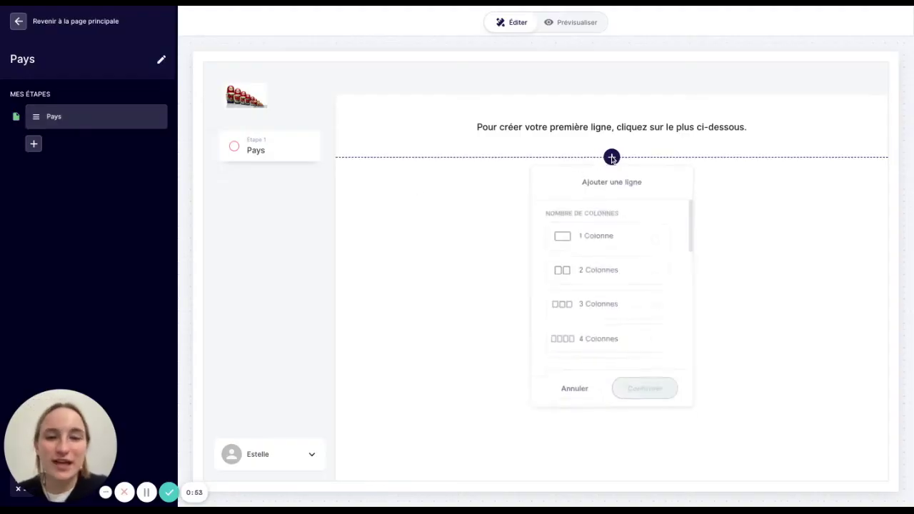
{"action": "scroll", "coordinate": [604, 361], "scroll_direction": "down", "scroll_amount": 3}
{"action": "scroll", "coordinate": [604, 362], "scroll_direction": "down", "scroll_amount": 3}
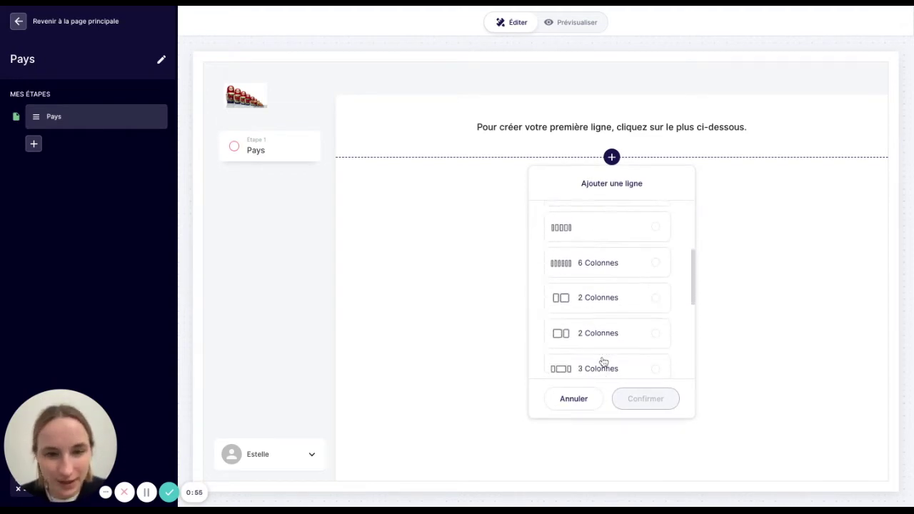
{"action": "left_click", "coordinate": [604, 312]}
{"action": "left_click", "coordinate": [628, 406]}
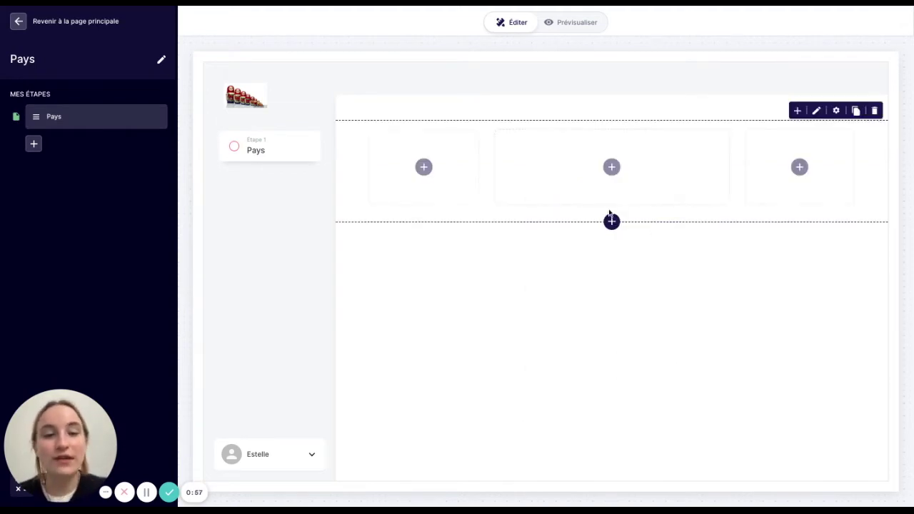
{"action": "left_click", "coordinate": [603, 189]}
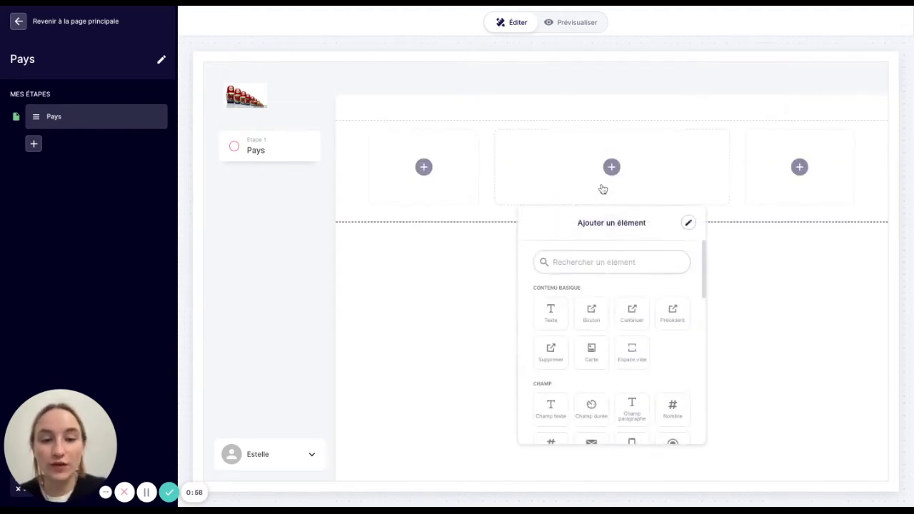
{"action": "left_click", "coordinate": [549, 409]}
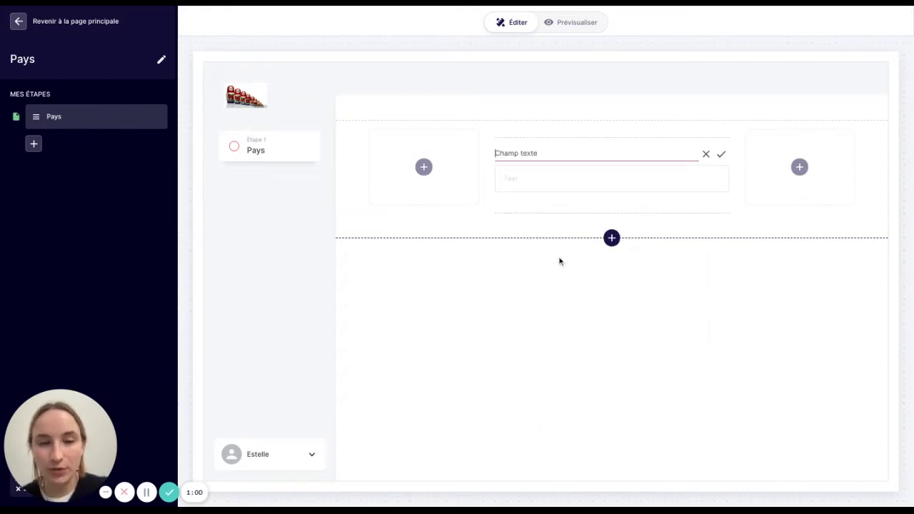
{"action": "triple_click", "coordinate": [544, 153]}
{"action": "type", "text": "Nom du pays"}
{"action": "key", "text": "Return"}
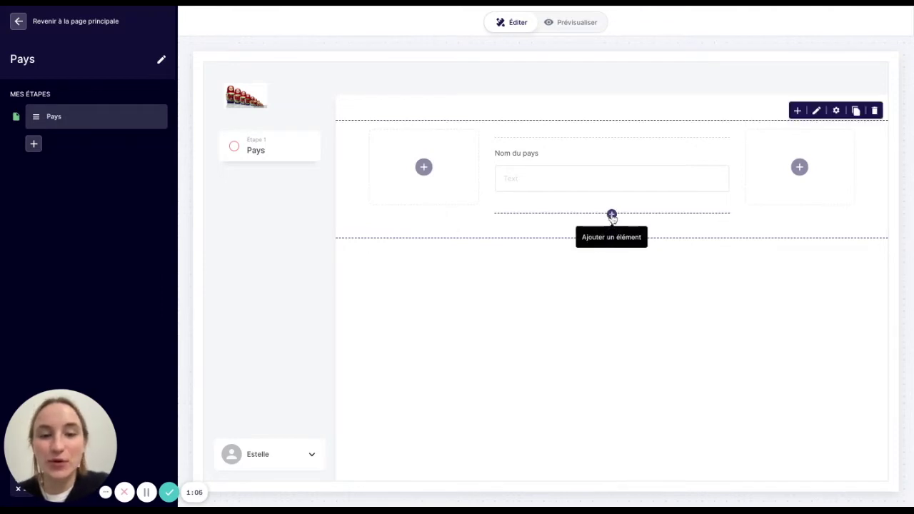
{"action": "left_click", "coordinate": [611, 215]}
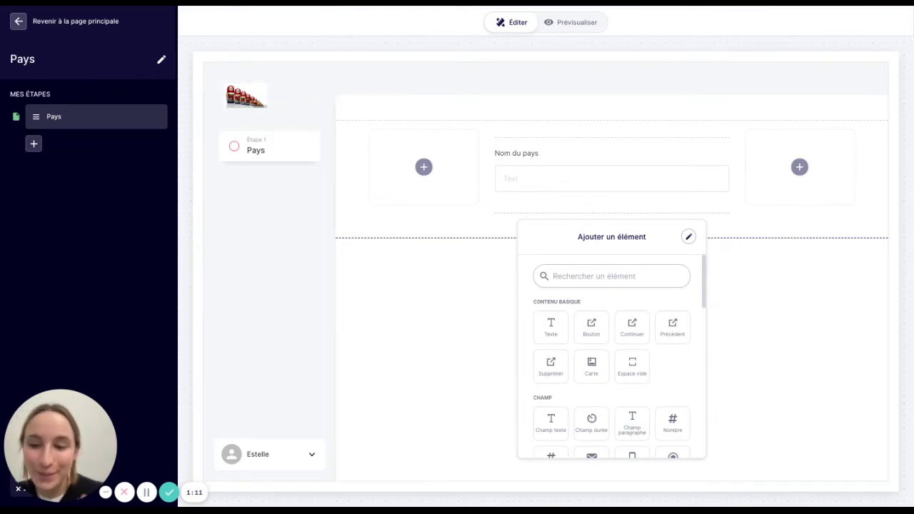
- Add a file upload field labelled Drapeau du pays below the country name
{"action": "left_click", "coordinate": [592, 276]}
{"action": "type", "text": "fich"}
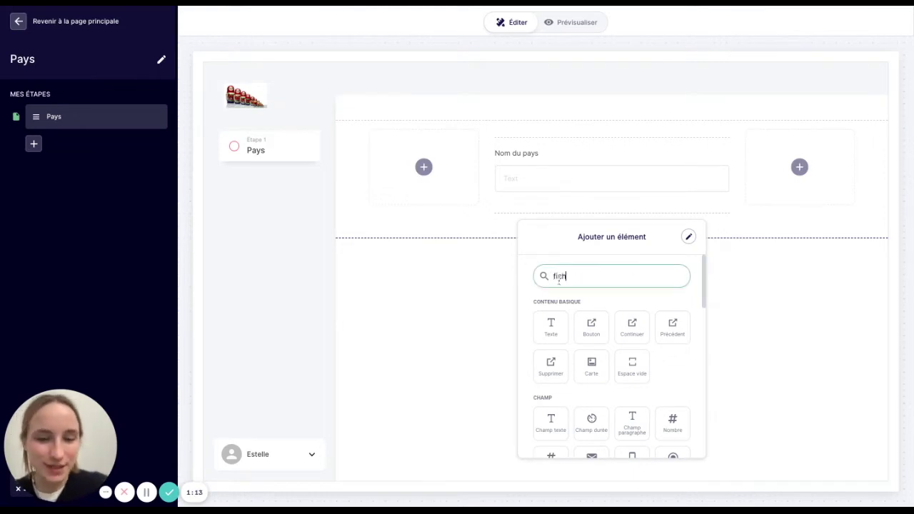
{"action": "left_click", "coordinate": [552, 322]}
{"action": "left_click", "coordinate": [533, 228]}
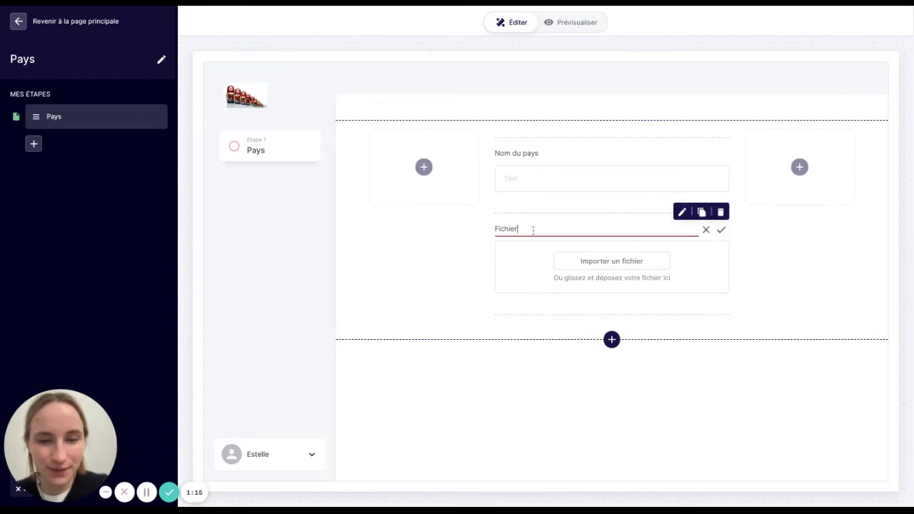
{"action": "type", "text": "Drapeau d"}
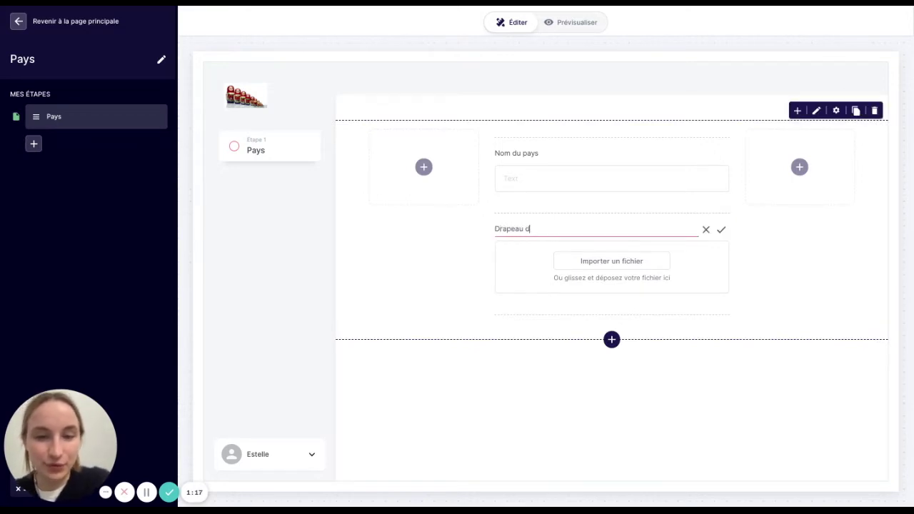
{"action": "type", "text": "u pays"}
{"action": "left_click", "coordinate": [534, 425]}
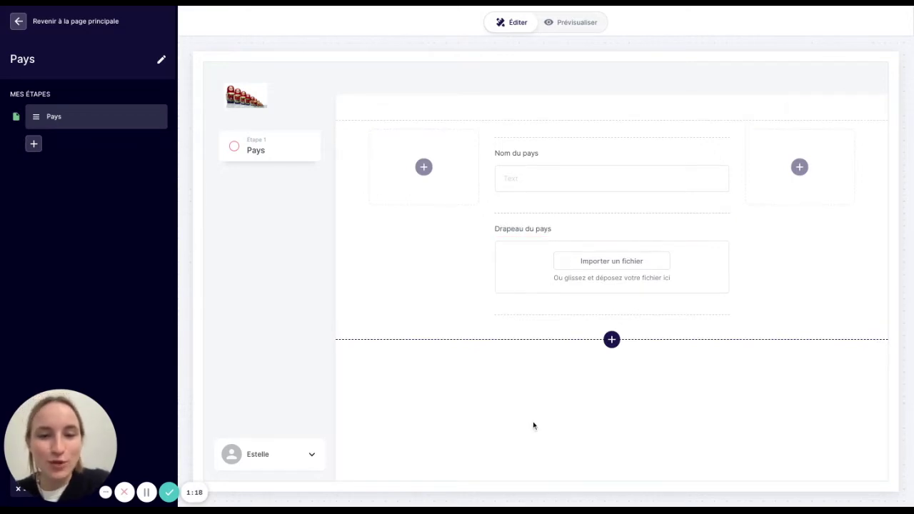
- Add a Continuer button at the end of the Pays form
{"action": "left_click", "coordinate": [612, 318]}
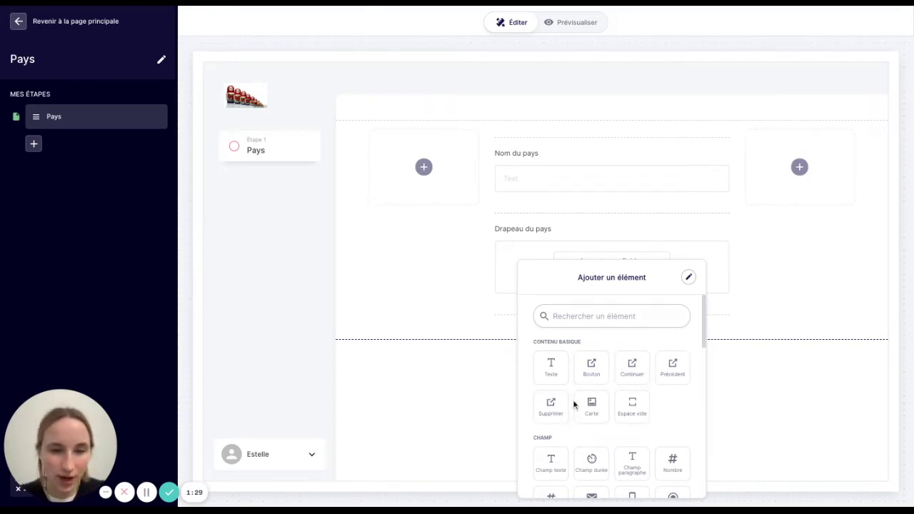
{"action": "left_click", "coordinate": [632, 370]}
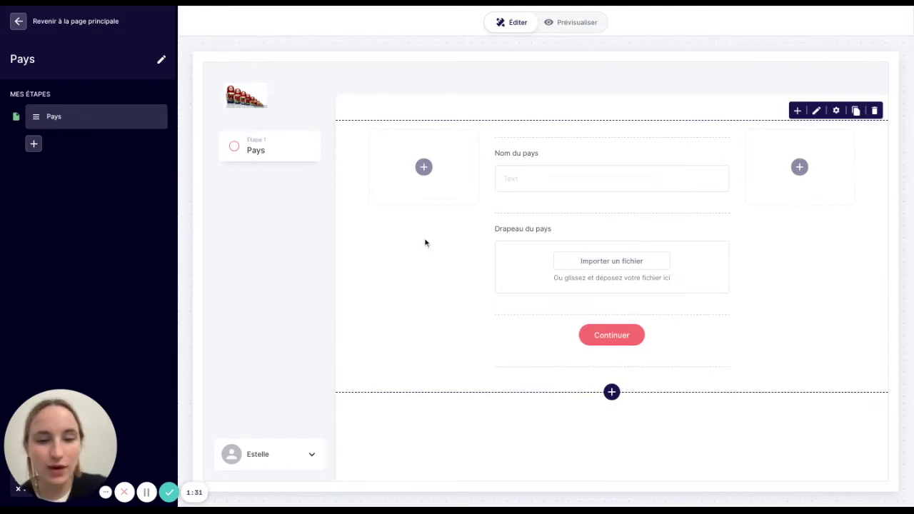
{"action": "left_click", "coordinate": [33, 145]}
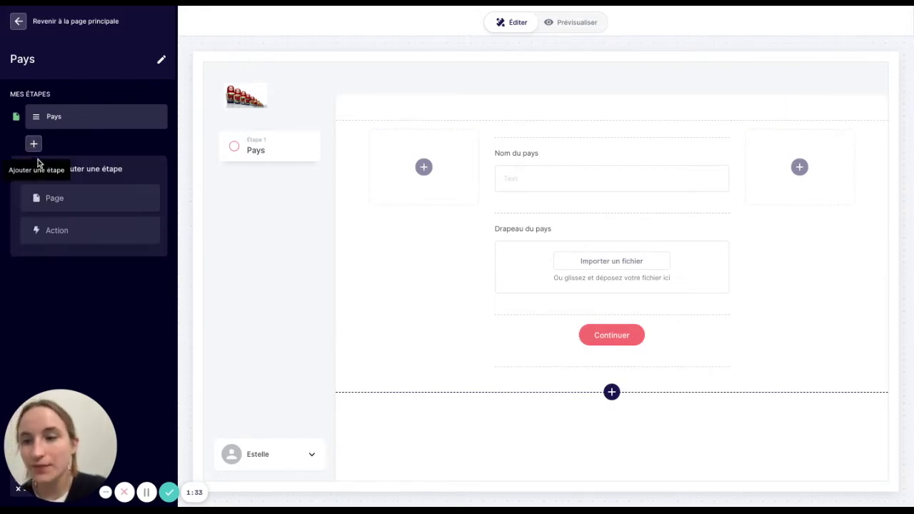
- Add a Redirection action step to Espace personnel's Page 1 - Page principale
{"action": "left_click", "coordinate": [50, 225]}
{"action": "left_click", "coordinate": [57, 241]}
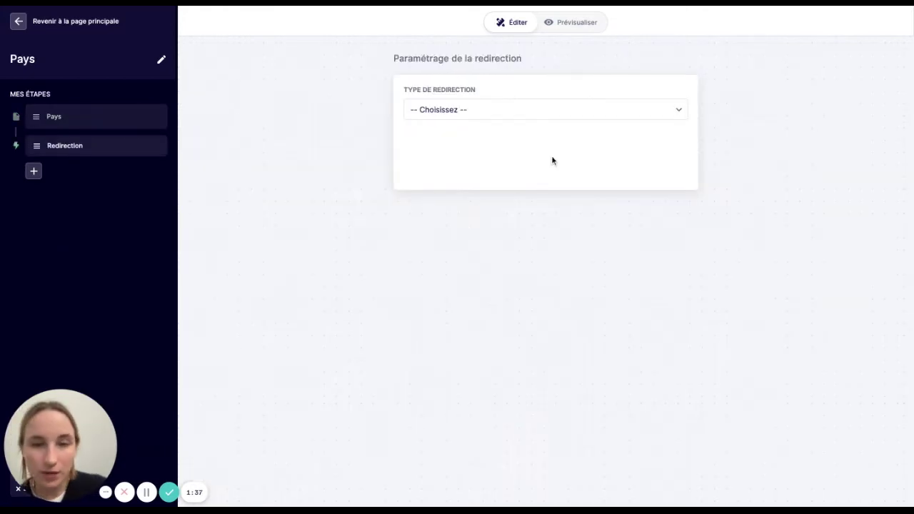
{"action": "left_click", "coordinate": [555, 114]}
{"action": "left_click", "coordinate": [513, 171]}
{"action": "left_click", "coordinate": [510, 161]}
{"action": "left_click", "coordinate": [475, 226]}
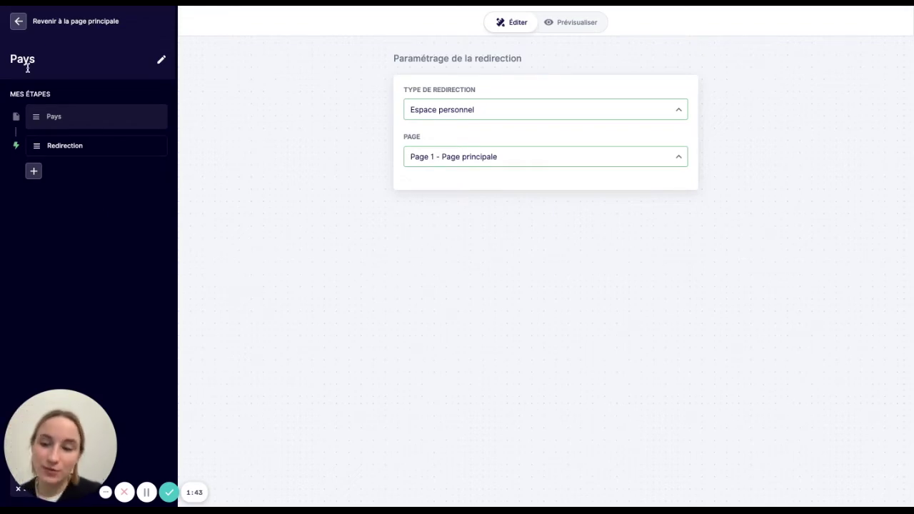
{"action": "left_click", "coordinate": [51, 119]}
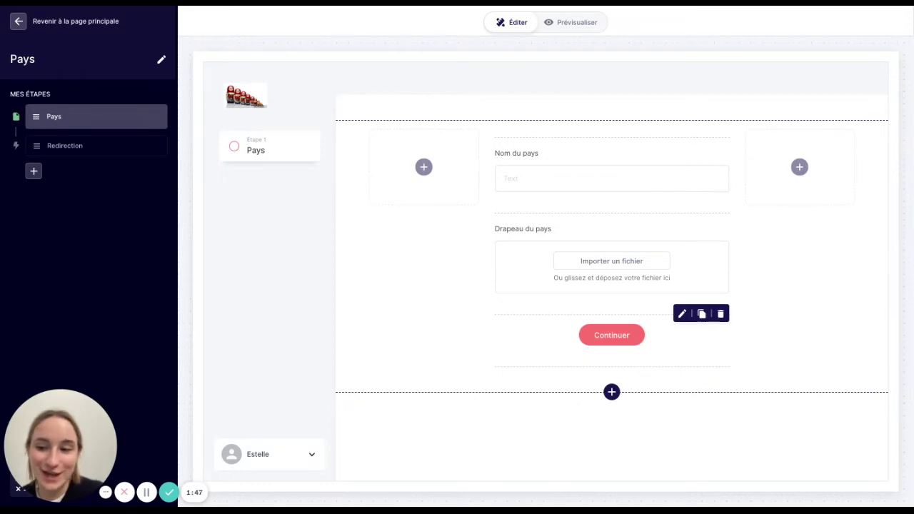
{"action": "left_click", "coordinate": [25, 25]}
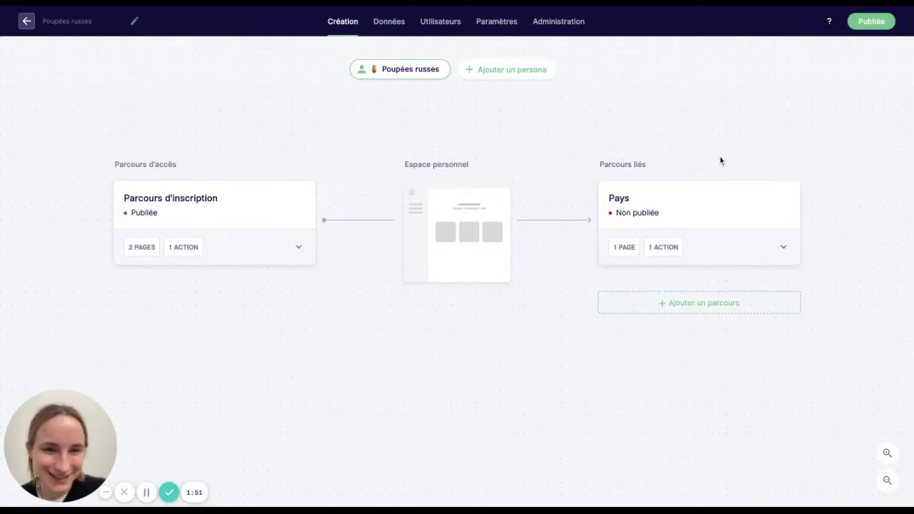
- Put the Pays parcours into production
{"action": "mouse_move", "coordinate": [724, 187]}
{"action": "left_click", "coordinate": [727, 171]}
{"action": "left_click", "coordinate": [704, 280]}
{"action": "left_click", "coordinate": [733, 317]}
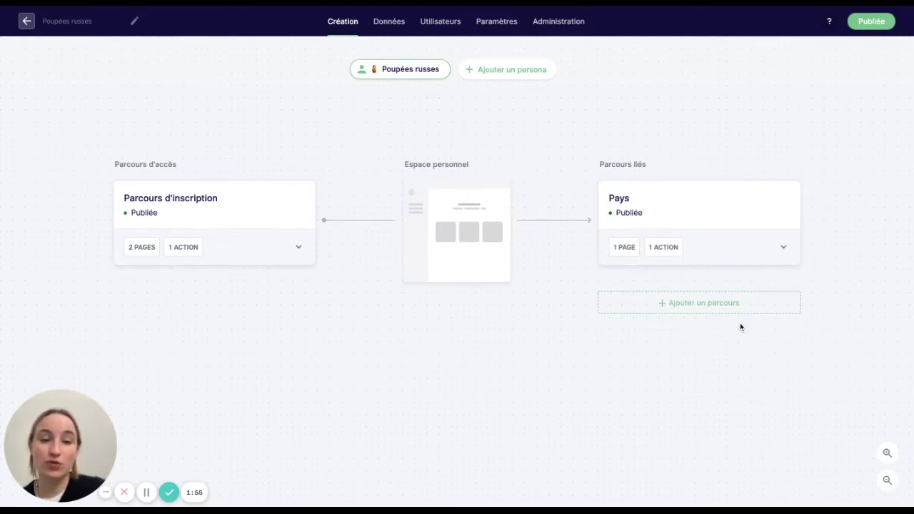
- Create an Entreprise parcours with a free page step named Entreprise
{"action": "left_click", "coordinate": [705, 303]}
{"action": "triple_click", "coordinate": [104, 59]}
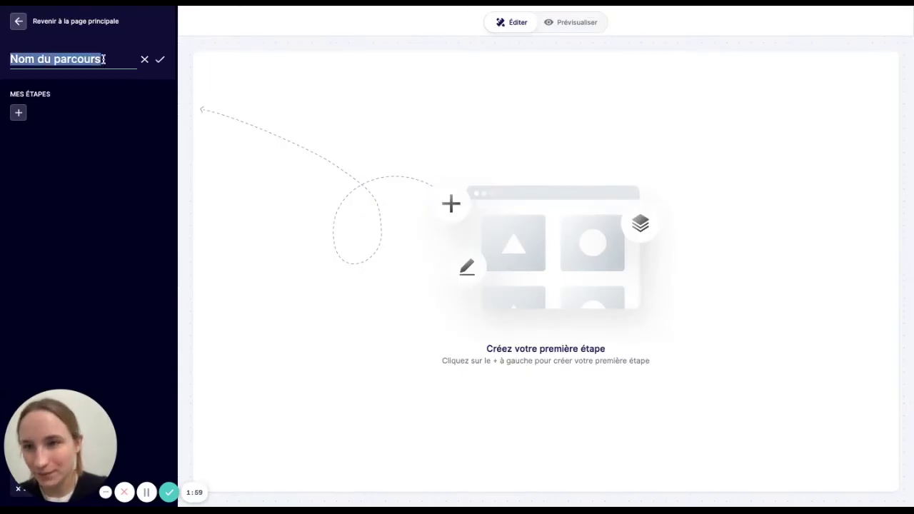
{"action": "type", "text": "Entreprise"}
{"action": "key", "text": "Return"}
{"action": "left_click", "coordinate": [18, 112]}
{"action": "left_click", "coordinate": [38, 168]}
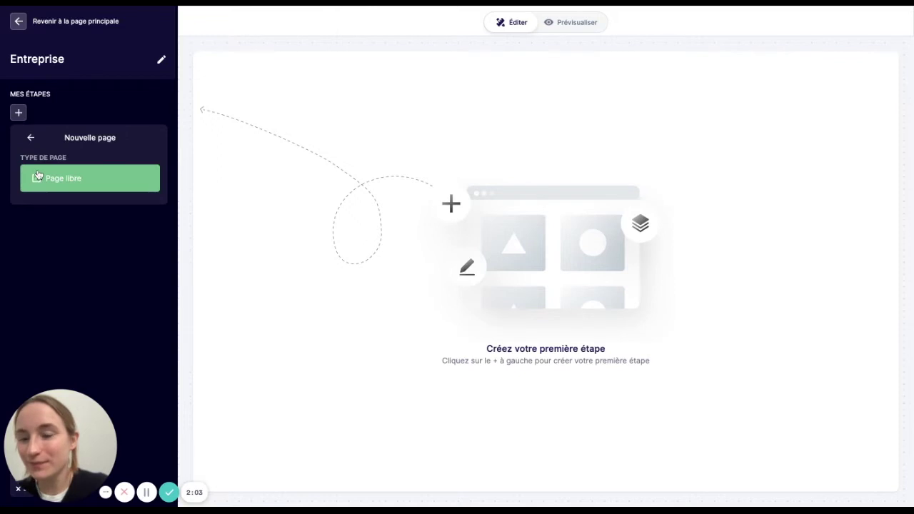
{"action": "left_click", "coordinate": [37, 178]}
{"action": "type", "text": "Entreprise"}
{"action": "key", "text": "Return"}
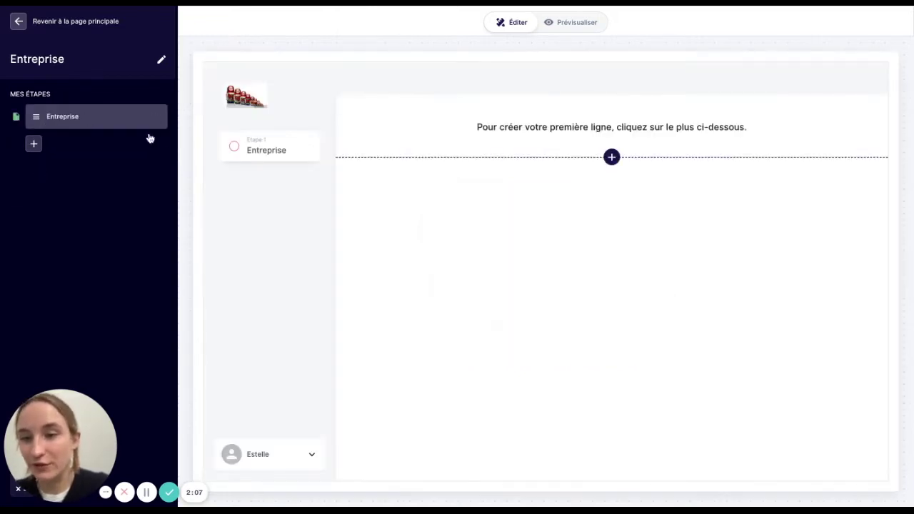
- Insert a three-column row with a Nom de l'entreprise text field in the middle column
{"action": "left_click", "coordinate": [611, 158]}
{"action": "scroll", "coordinate": [585, 350], "scroll_direction": "down", "scroll_amount": 5}
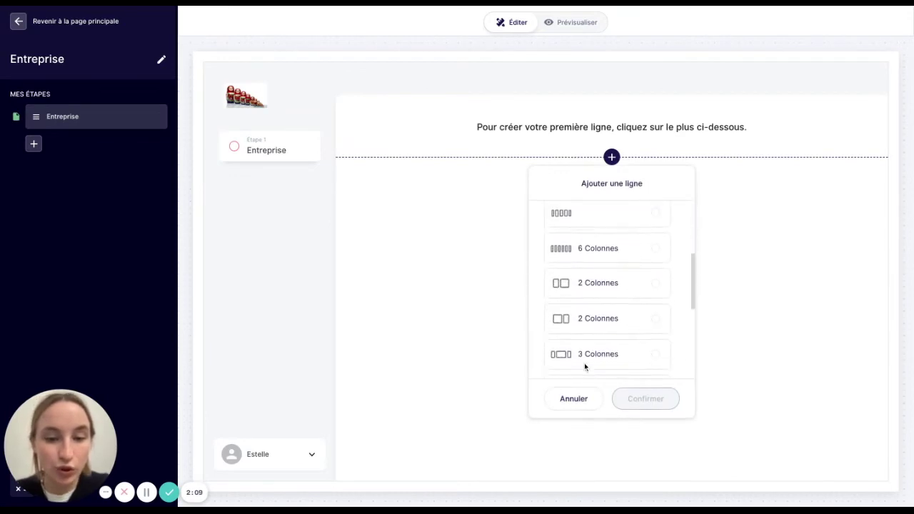
{"action": "left_click", "coordinate": [603, 327]}
{"action": "left_click", "coordinate": [628, 396]}
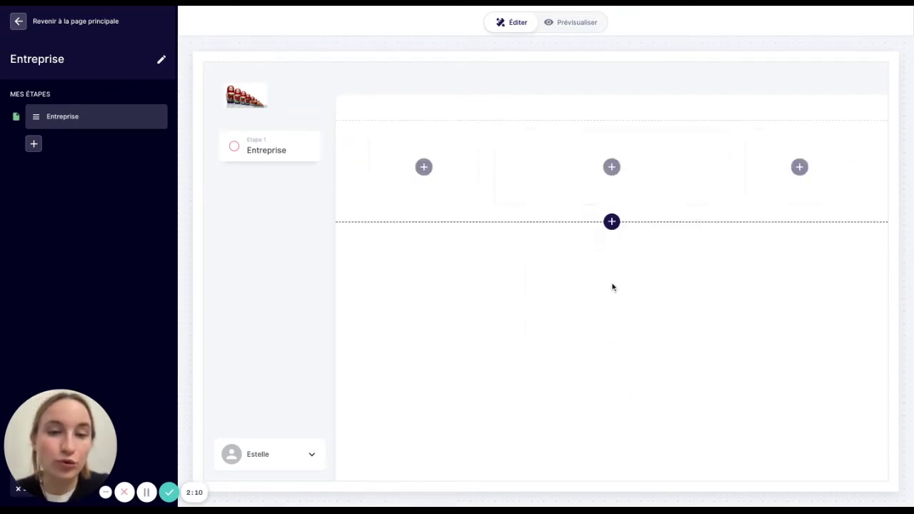
{"action": "left_click", "coordinate": [612, 167]}
{"action": "left_click", "coordinate": [551, 407]}
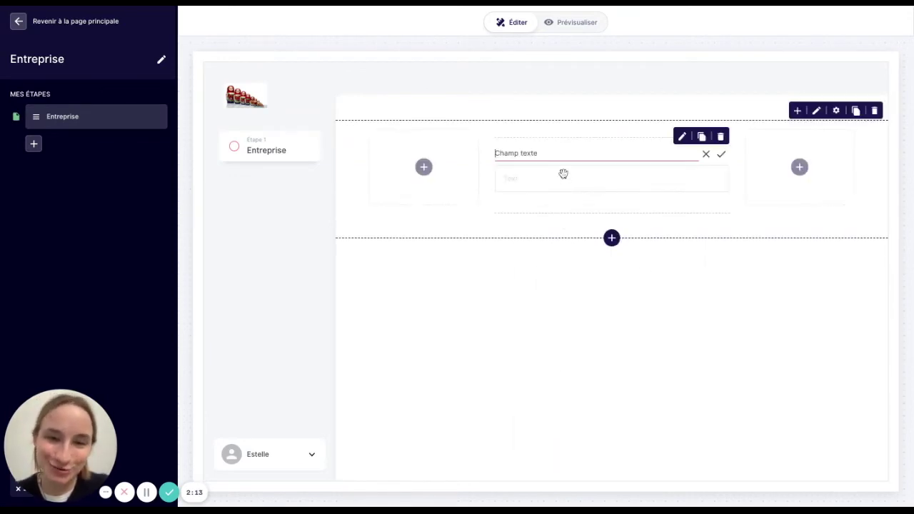
{"action": "left_click_drag", "start_coordinate": [552, 153], "coordinate": [463, 155]}
{"action": "type", "text": "Nom de l'"}
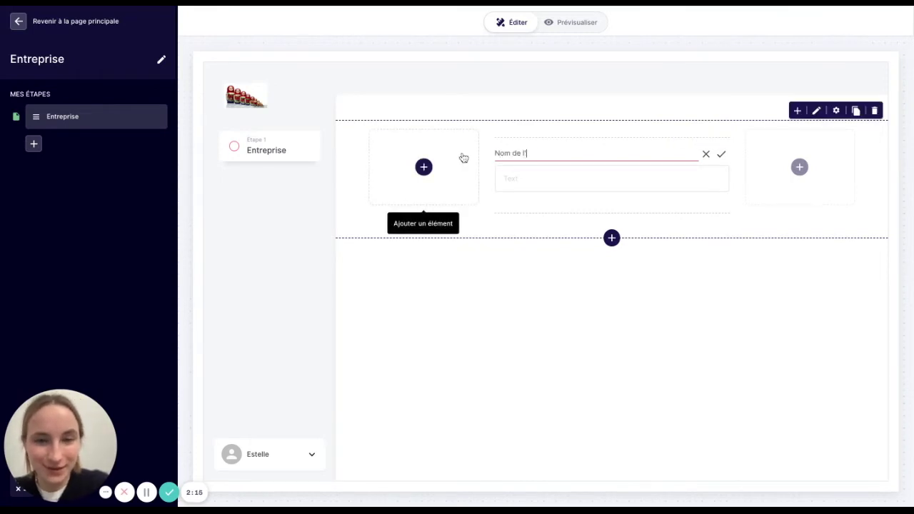
{"action": "type", "text": "entreprise"}
{"action": "key", "text": "Return"}
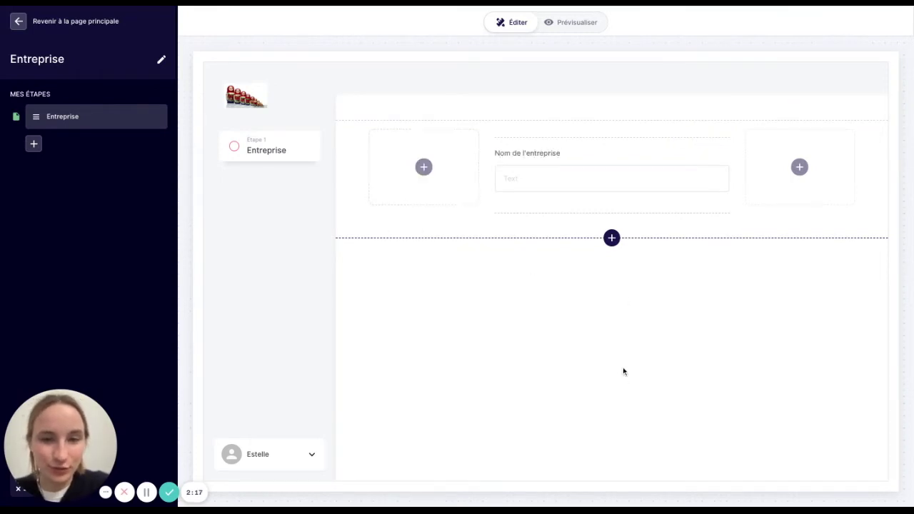
- Add an Adresse field labelled Adresse de l'entreprise below the name field
{"action": "left_click", "coordinate": [611, 215]}
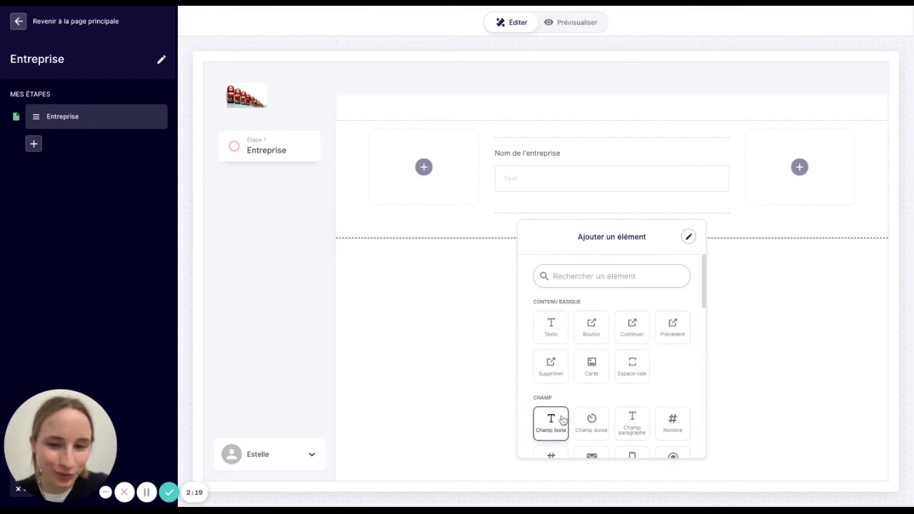
{"action": "type", "text": "adresse"}
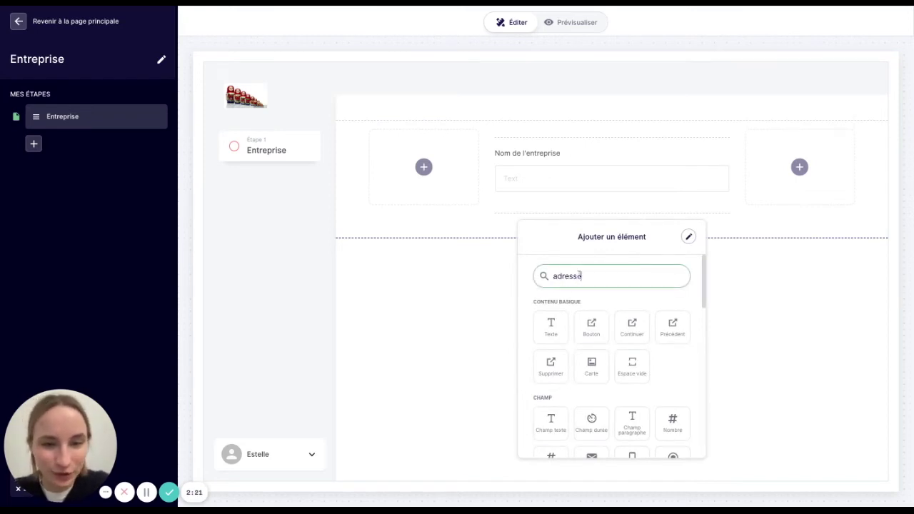
{"action": "left_click", "coordinate": [551, 327]}
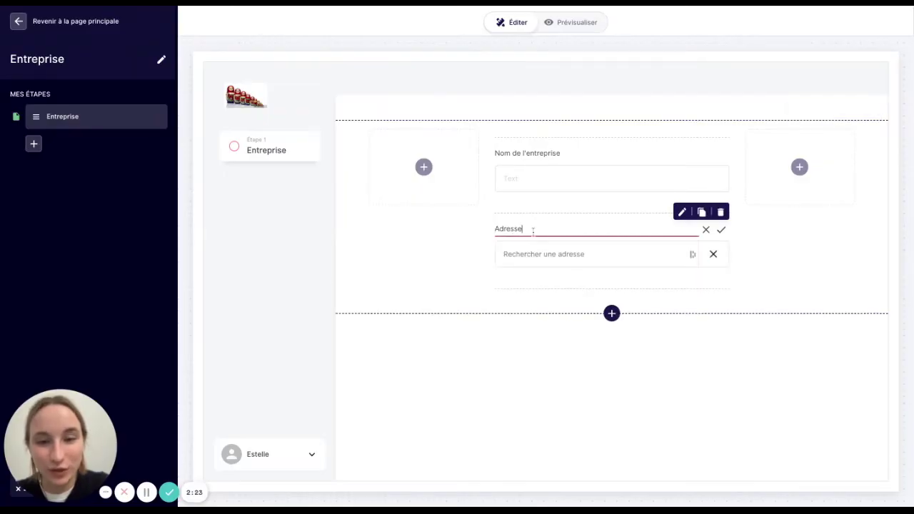
{"action": "type", "text": "de l'entreprise"}
{"action": "left_click", "coordinate": [628, 405]}
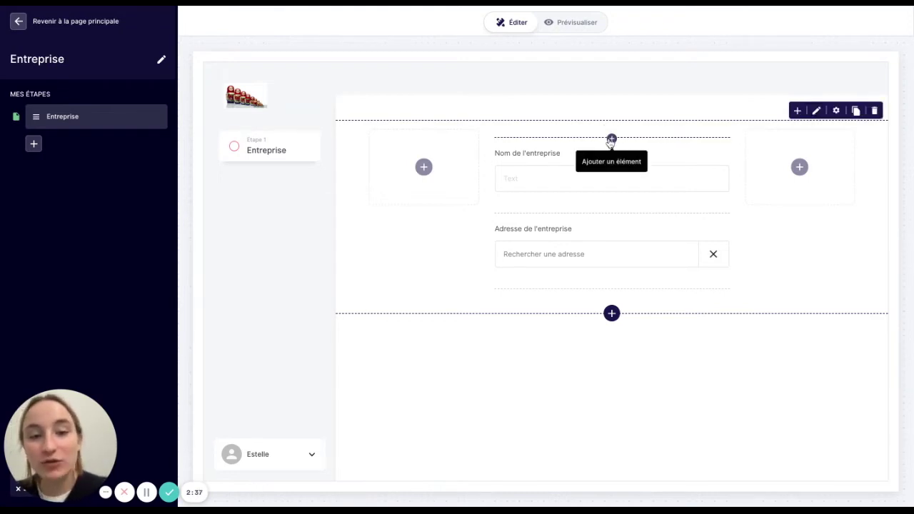
- Add a Parcours lié field labelled Pays de l'entreprise above the name field and open its settings
{"action": "left_click", "coordinate": [610, 141]}
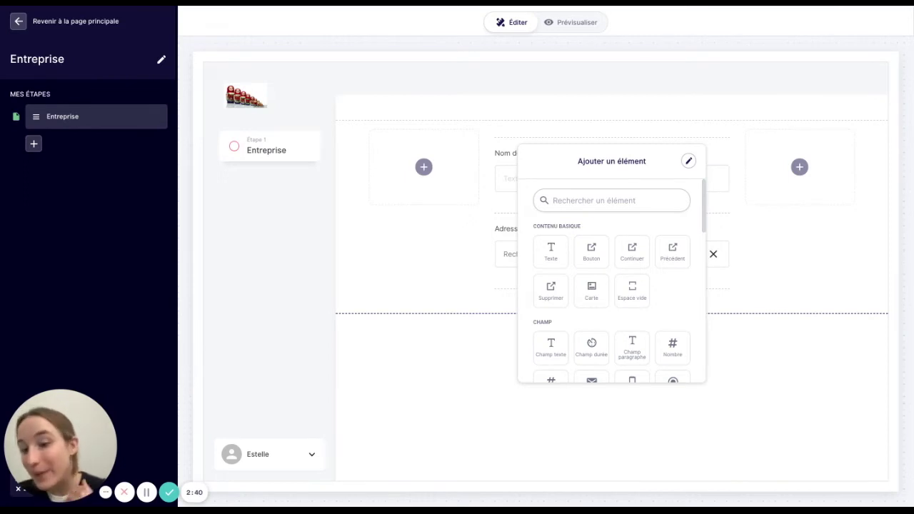
{"action": "left_click", "coordinate": [577, 200]}
{"action": "type", "text": "parcou"}
{"action": "left_click", "coordinate": [567, 257]}
{"action": "left_click", "coordinate": [538, 153]}
{"action": "key", "text": "ctrl+a"}
{"action": "type", "text": "Pays de l'entreprise"}
{"action": "key", "text": "Return"}
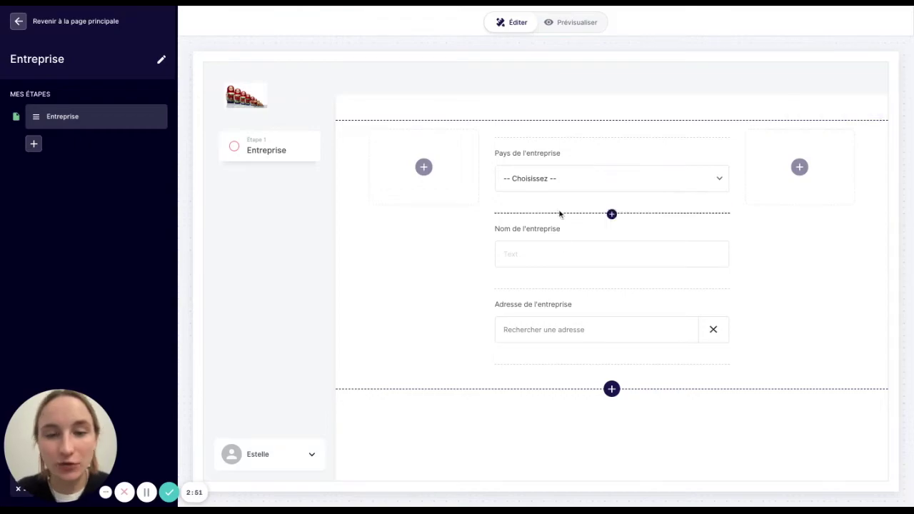
{"action": "left_click", "coordinate": [560, 179]}
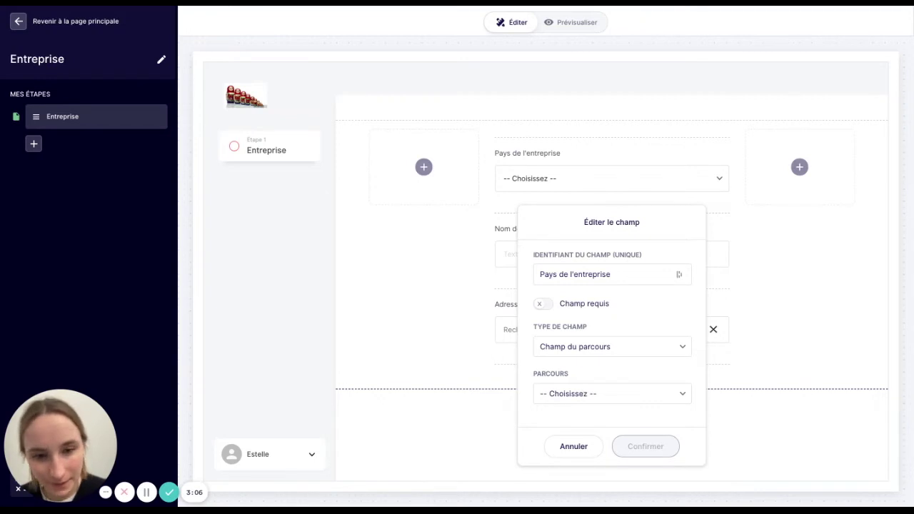
- Link the field to the Pays parcours, all completed parcours, showing the Nom du pays column
{"action": "left_click", "coordinate": [612, 394]}
{"action": "left_click", "coordinate": [569, 490]}
{"action": "scroll", "coordinate": [574, 362], "scroll_direction": "down", "scroll_amount": 3}
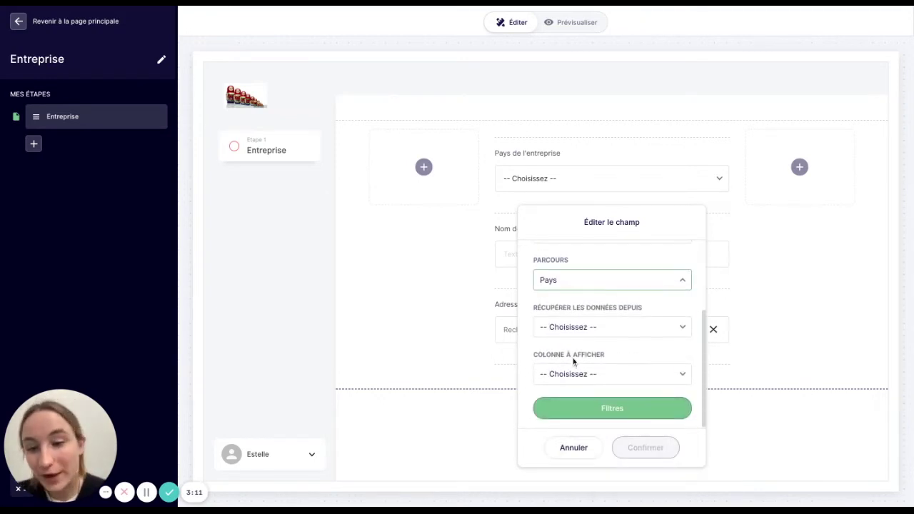
{"action": "left_click", "coordinate": [580, 333]}
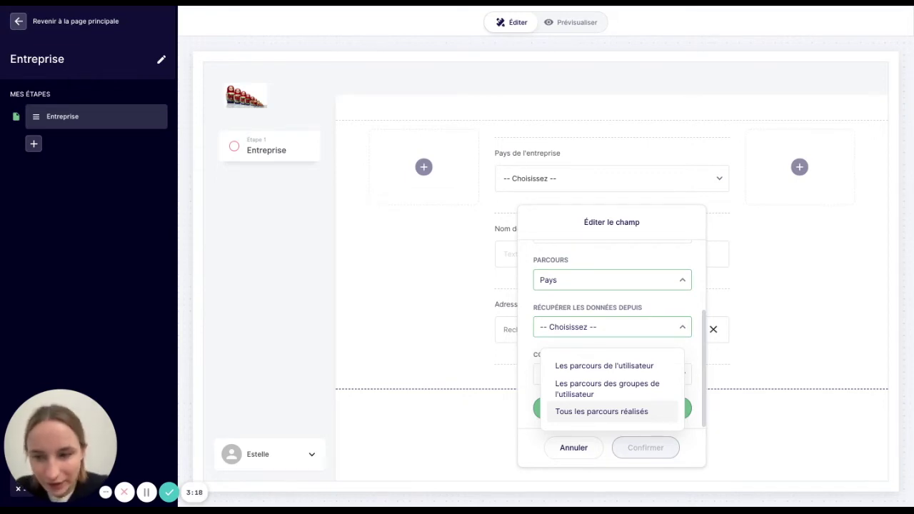
{"action": "left_click", "coordinate": [602, 412]}
{"action": "left_click", "coordinate": [592, 379]}
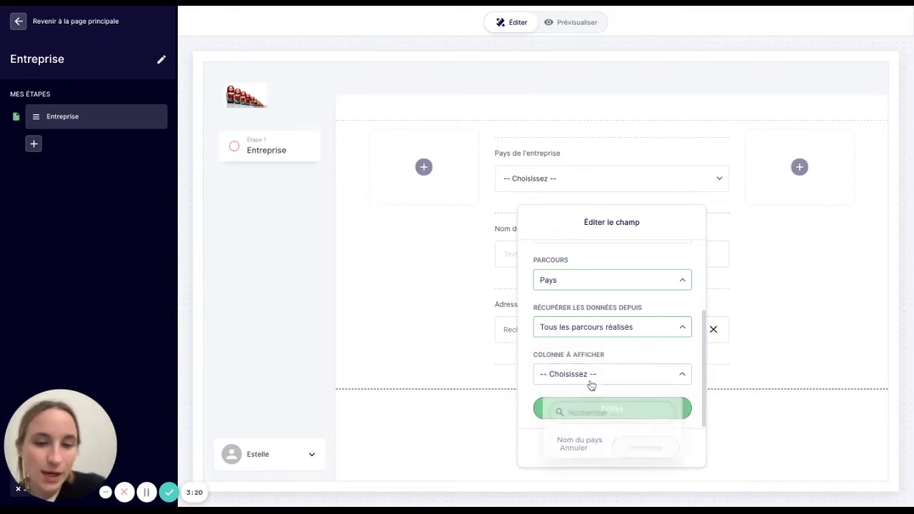
{"action": "left_click", "coordinate": [580, 442]}
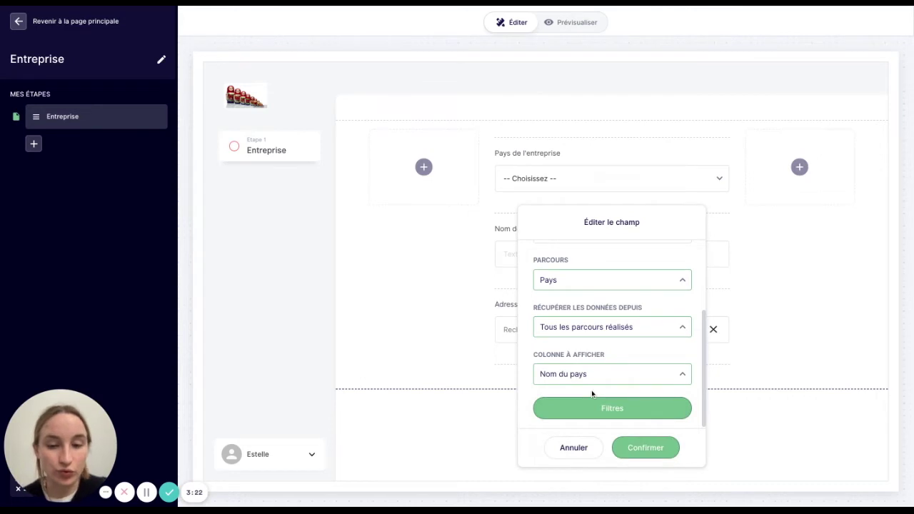
{"action": "left_click", "coordinate": [631, 456]}
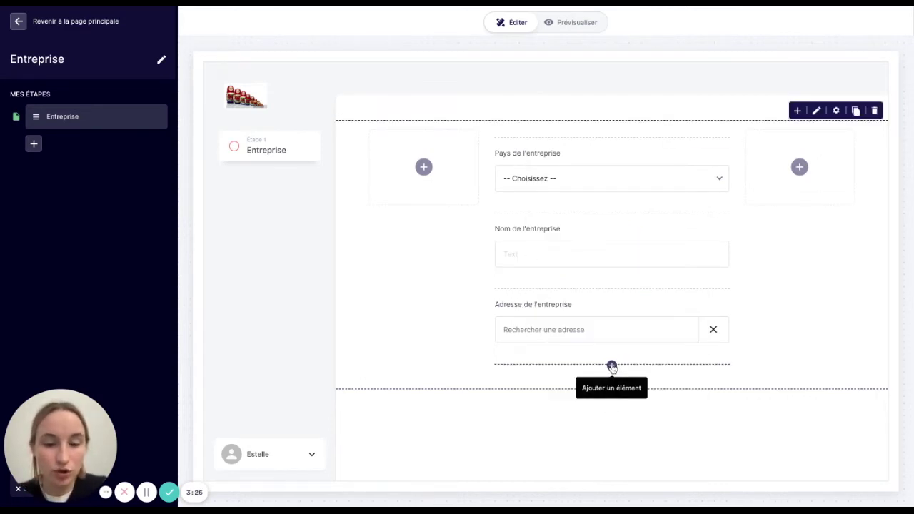
- Add a Continuer button below the address field
{"action": "left_click", "coordinate": [612, 366]}
{"action": "left_click", "coordinate": [632, 368]}
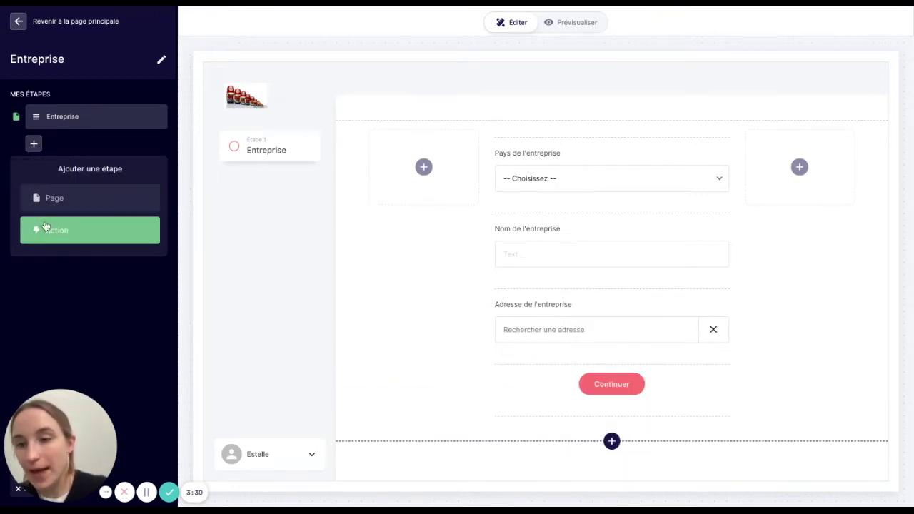
{"action": "left_click", "coordinate": [45, 229]}
- Make the new action a redirection to Espace personnel's Page 1 - Page principale
{"action": "left_click", "coordinate": [45, 243]}
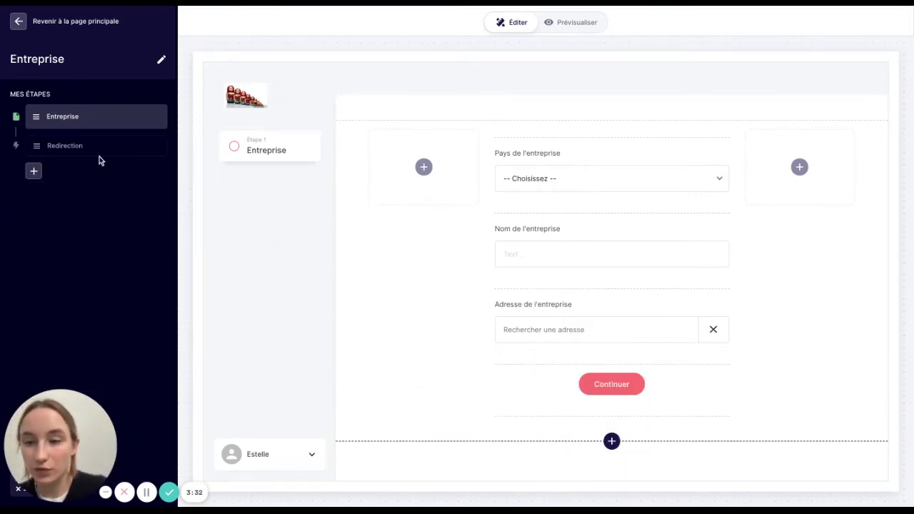
{"action": "left_click", "coordinate": [99, 152]}
{"action": "left_click", "coordinate": [486, 111]}
{"action": "left_click", "coordinate": [476, 172]}
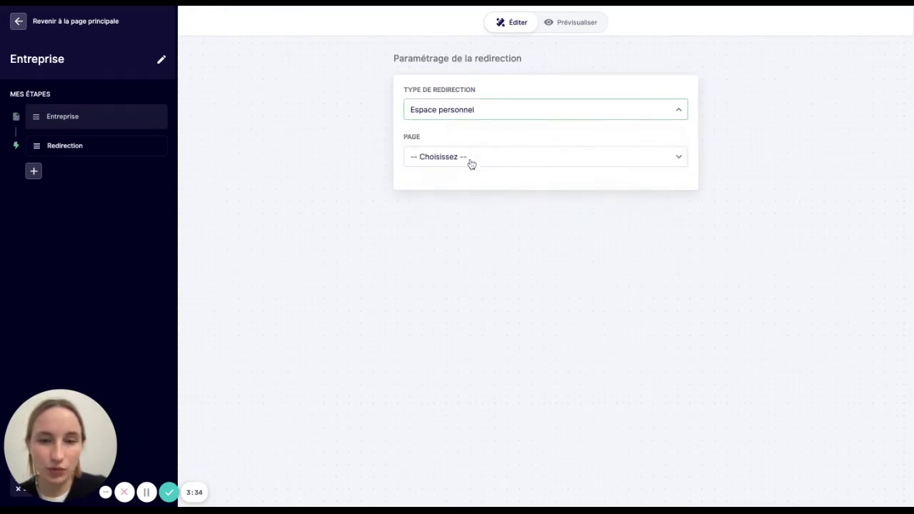
{"action": "left_click", "coordinate": [469, 160]}
{"action": "left_click", "coordinate": [465, 225]}
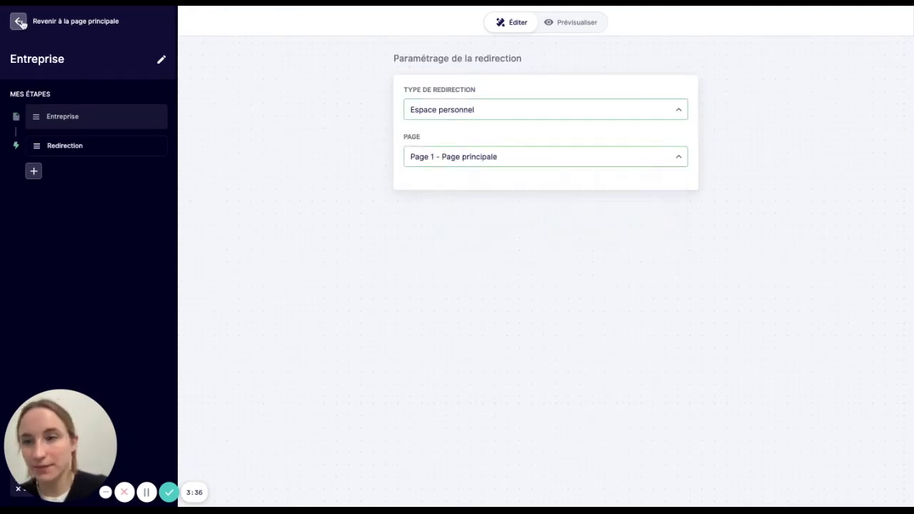
- Put the Entreprise parcours into production and create a new parcours
{"action": "left_click", "coordinate": [19, 20]}
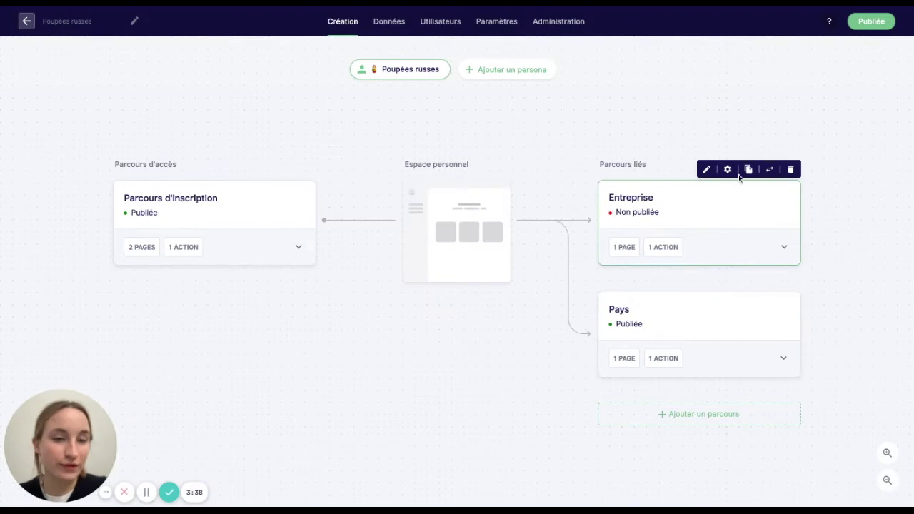
{"action": "left_click", "coordinate": [728, 169]}
{"action": "left_click", "coordinate": [705, 281]}
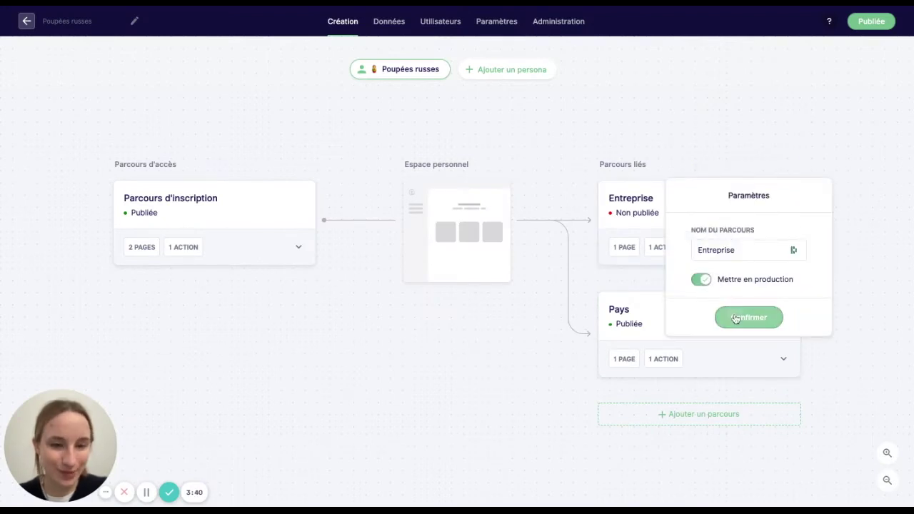
{"action": "left_click", "coordinate": [736, 319]}
{"action": "left_click", "coordinate": [656, 412]}
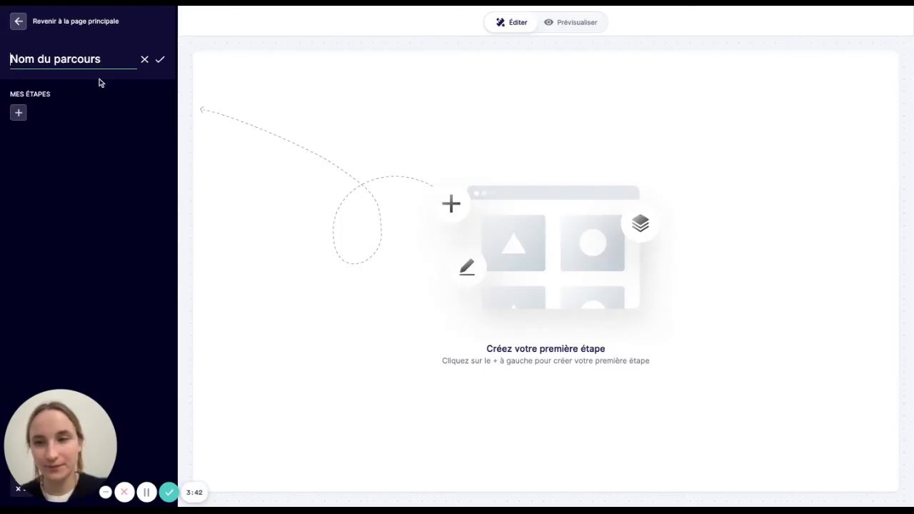
- Name the new parcours Contact
{"action": "triple_click", "coordinate": [105, 59]}
{"action": "type", "text": "Contact"}
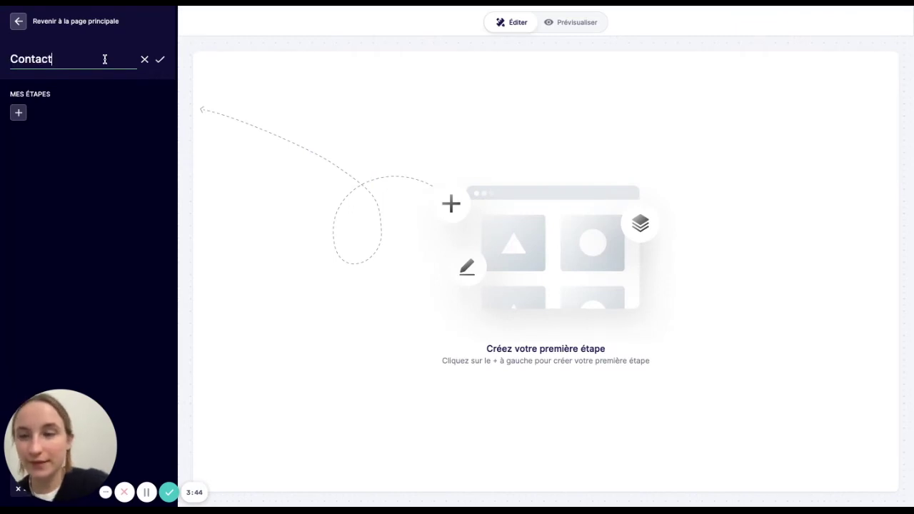
{"action": "key", "text": "Return"}
- Add a free-form page step named Contact and open it for editing
{"action": "left_click", "coordinate": [18, 112]}
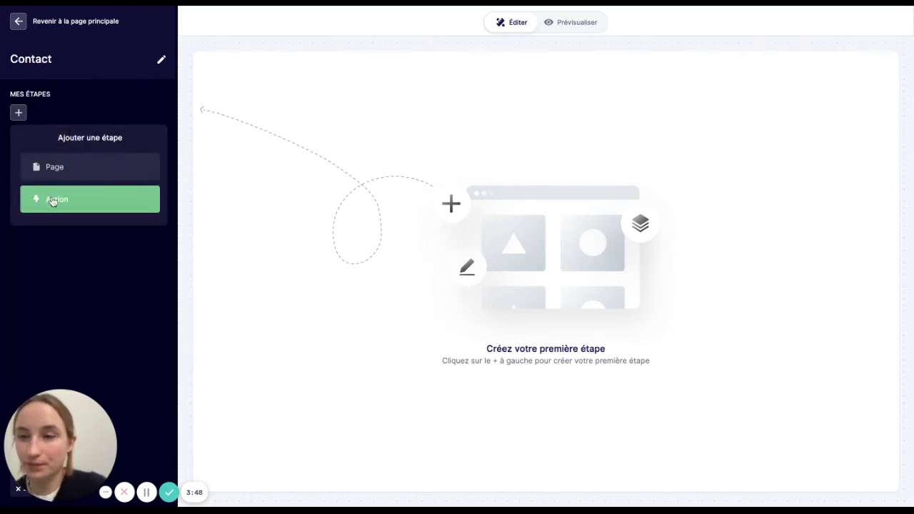
{"action": "left_click", "coordinate": [54, 166]}
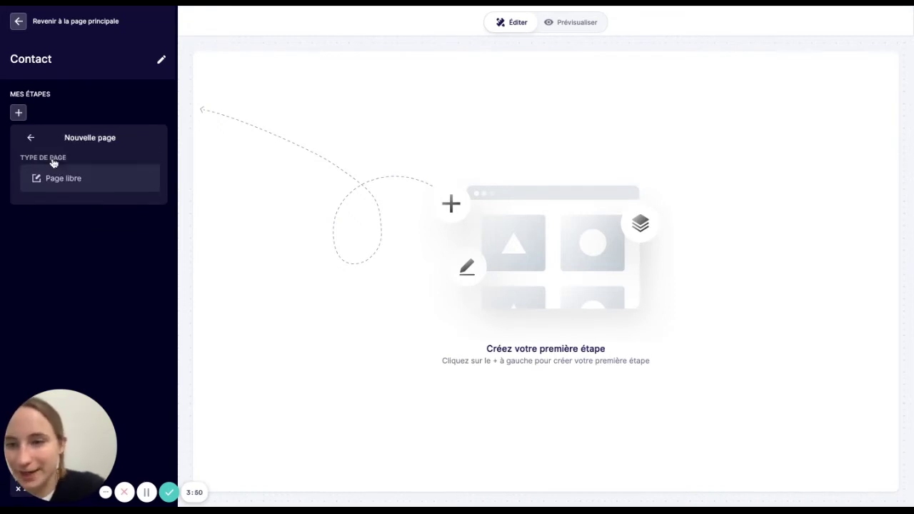
{"action": "left_click", "coordinate": [54, 178]}
{"action": "type", "text": "C"}
{"action": "key", "text": "BackSpace"}
{"action": "type", "text": "Contact"}
{"action": "key", "text": "Return"}
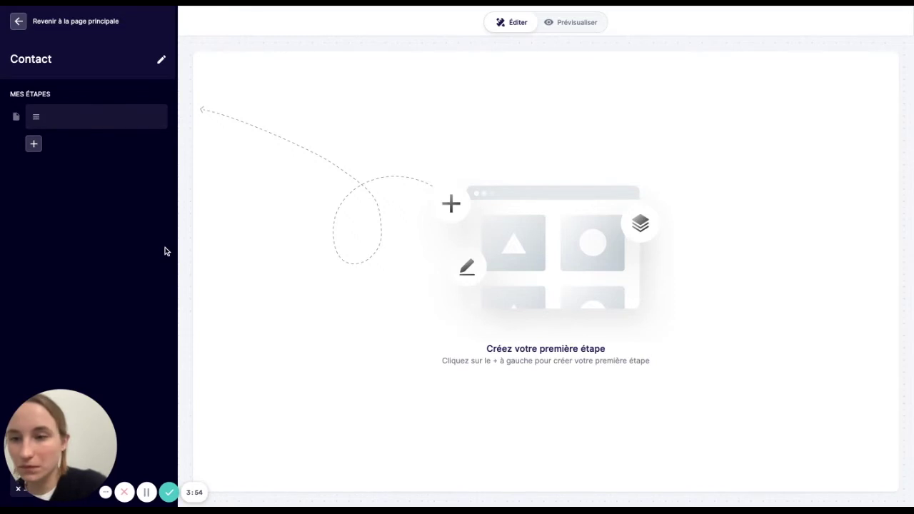
{"action": "left_click", "coordinate": [70, 122]}
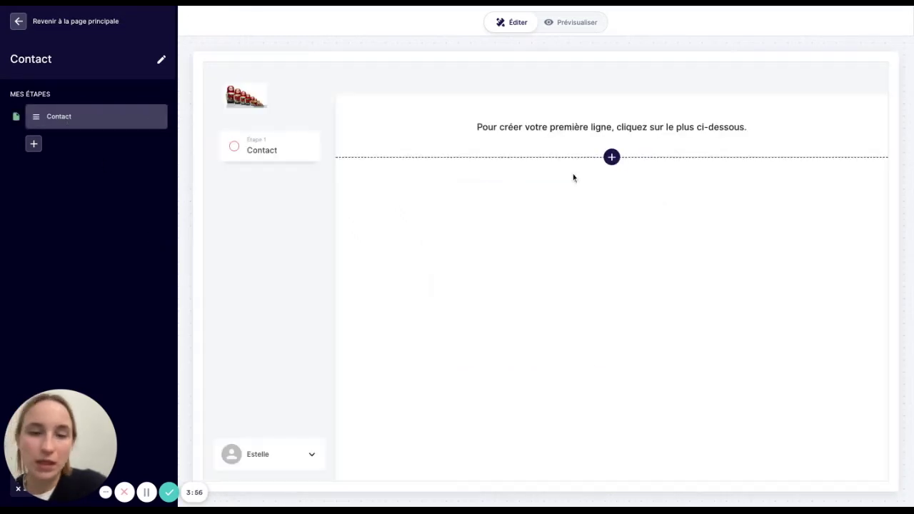
- Insert a three-column row with a Prénom du contact text field in the middle column
{"action": "left_click", "coordinate": [612, 156]}
{"action": "scroll", "coordinate": [591, 298], "scroll_direction": "down", "scroll_amount": 2}
{"action": "scroll", "coordinate": [590, 298], "scroll_direction": "down", "scroll_amount": 3}
{"action": "left_click", "coordinate": [577, 353]}
{"action": "left_click", "coordinate": [630, 399]}
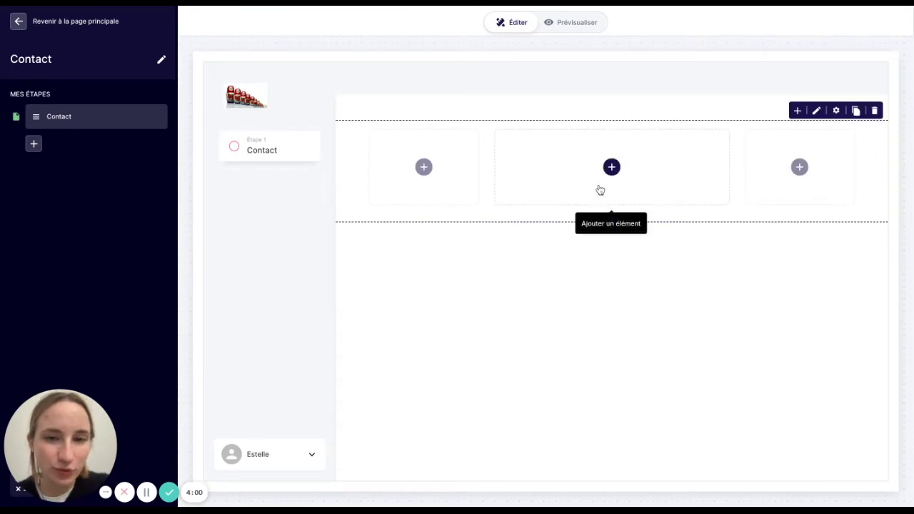
{"action": "left_click", "coordinate": [611, 167]}
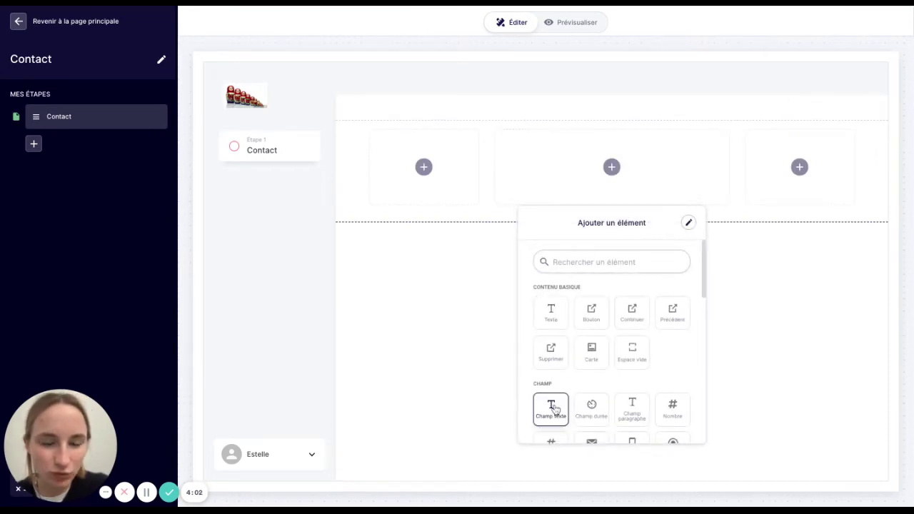
{"action": "left_click", "coordinate": [551, 408]}
{"action": "key", "text": "ctrl+a"}
{"action": "type", "text": "Prén"}
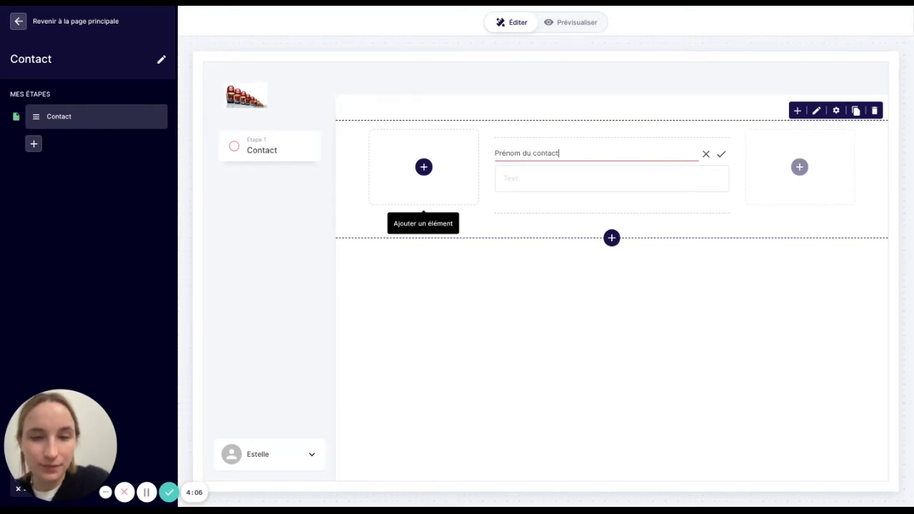
{"action": "type", "text": "om du contact"}
{"action": "left_click", "coordinate": [596, 312]}
- Add a second text field labelled Nom du contact below the first name
{"action": "left_click", "coordinate": [611, 213]}
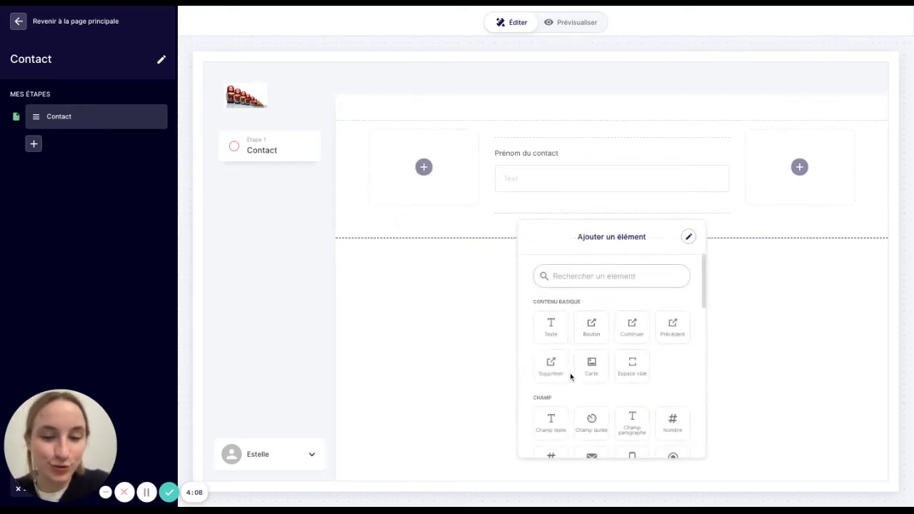
{"action": "left_click", "coordinate": [551, 421]}
{"action": "key", "text": "ctrl+a"}
{"action": "type", "text": "Nom du con"}
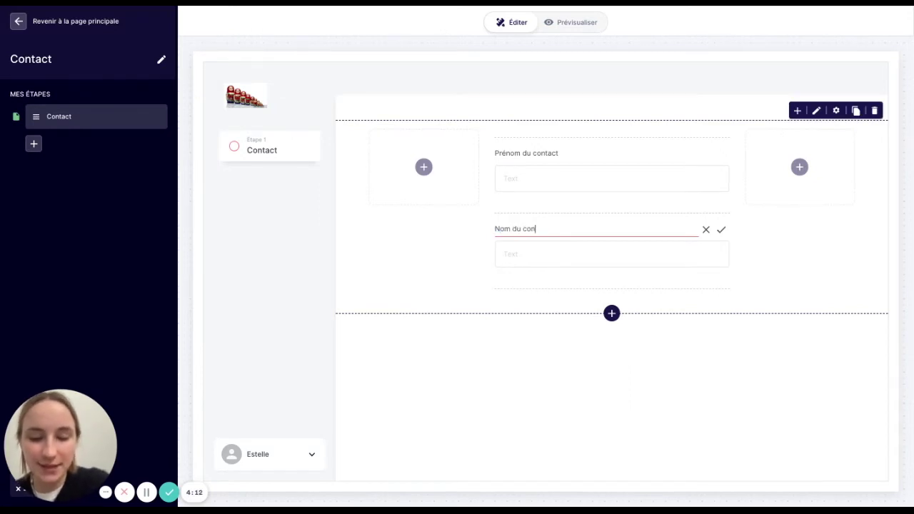
{"action": "key", "text": "Return"}
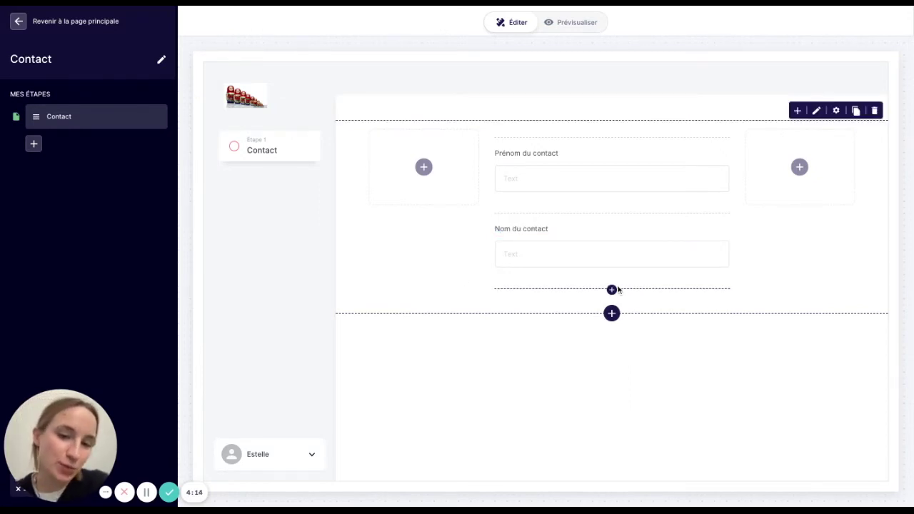
- Add an email field labelled Email du contact below the name field
{"action": "left_click", "coordinate": [611, 291]}
{"action": "type", "text": "email"}
{"action": "left_click", "coordinate": [556, 383]}
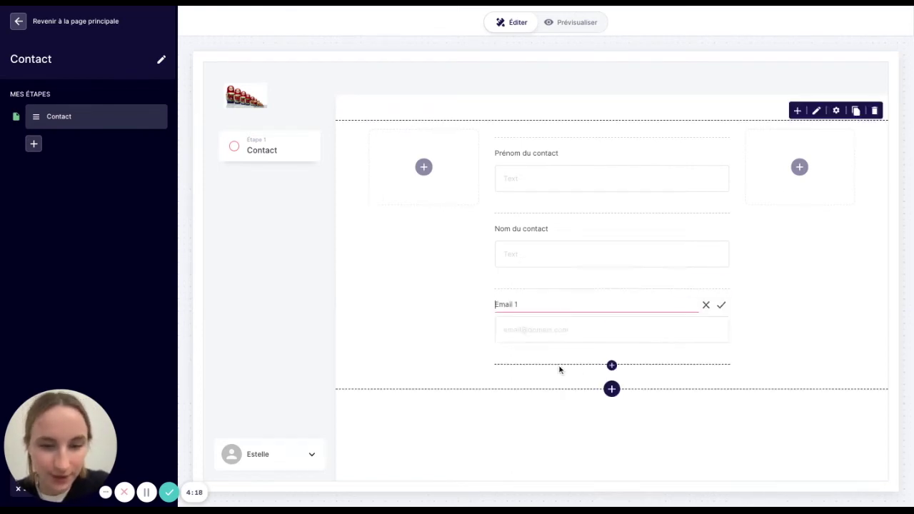
{"action": "left_click", "coordinate": [544, 304]}
{"action": "key", "text": "BackSpace"}
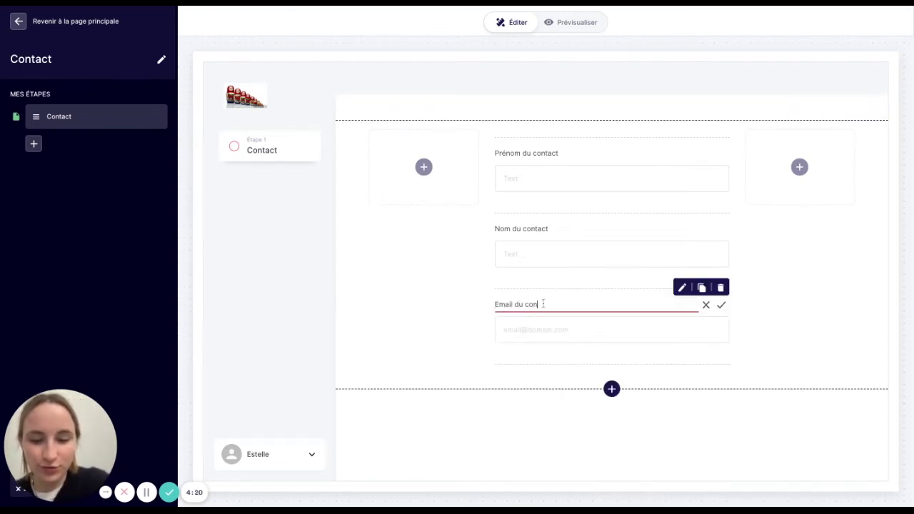
{"action": "left_click", "coordinate": [653, 446]}
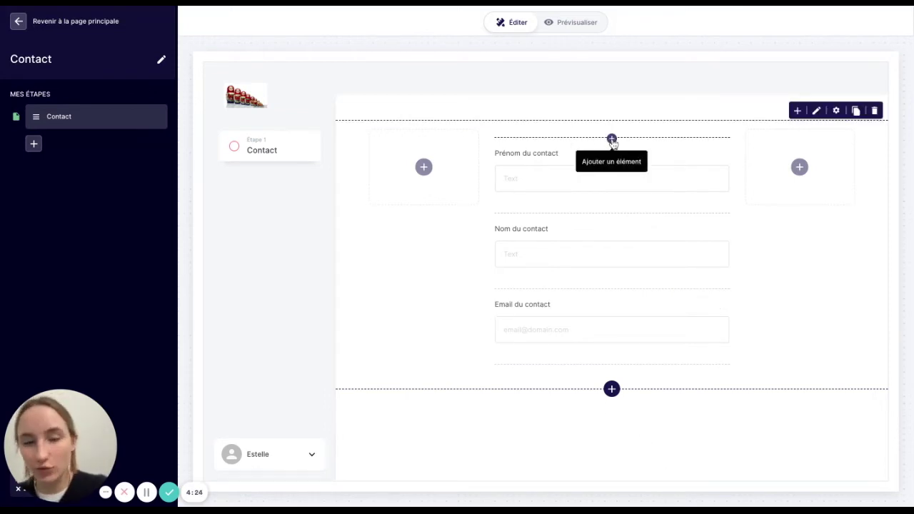
- Add a linked-parcours field at the top of the Contact form, named 'Entreprise du contact'
{"action": "left_click", "coordinate": [612, 139]}
{"action": "left_click", "coordinate": [563, 201]}
{"action": "type", "text": "pa"}
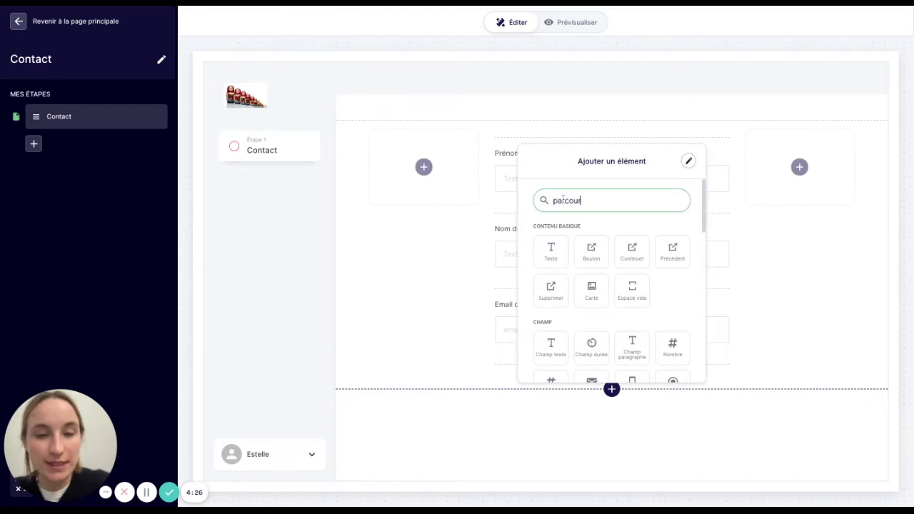
{"action": "type", "text": "rcour"}
{"action": "left_click", "coordinate": [551, 247]}
{"action": "left_click", "coordinate": [548, 153]}
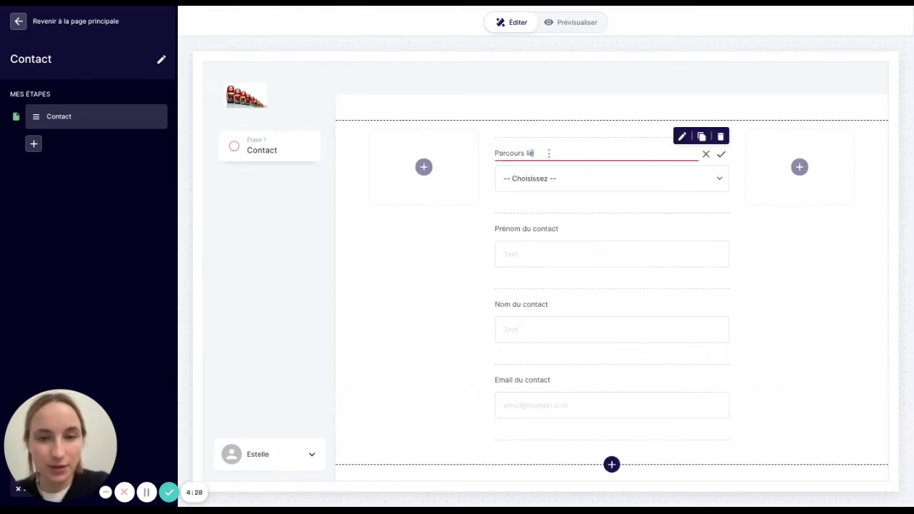
{"action": "type", "text": "E"}
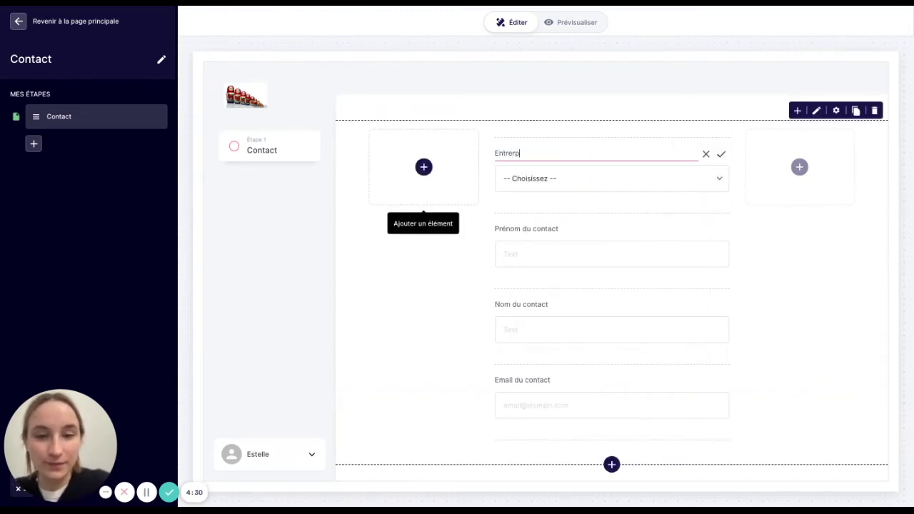
{"action": "type", "text": "ntre"}
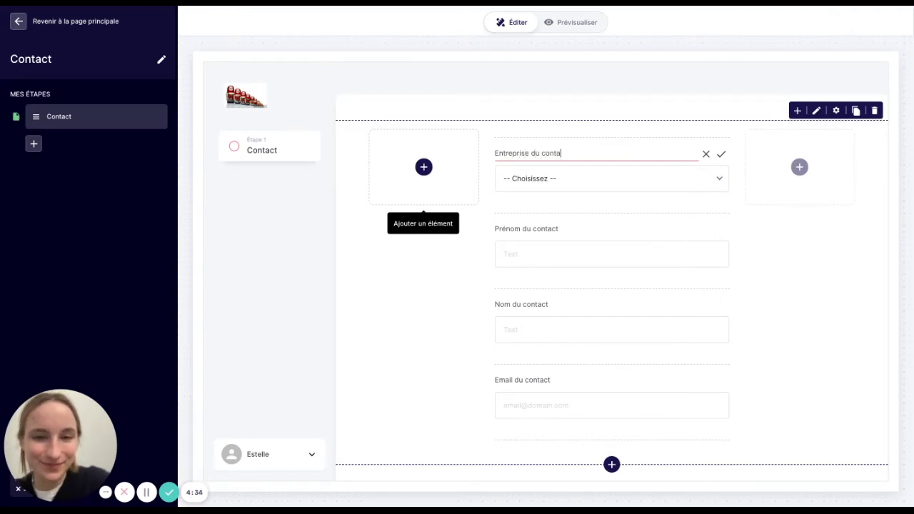
{"action": "key", "text": "Return"}
- Link Entreprise du contact to the Entreprise parcours, all completed parcours, showing Nom de l'entreprise
{"action": "left_click", "coordinate": [599, 168]}
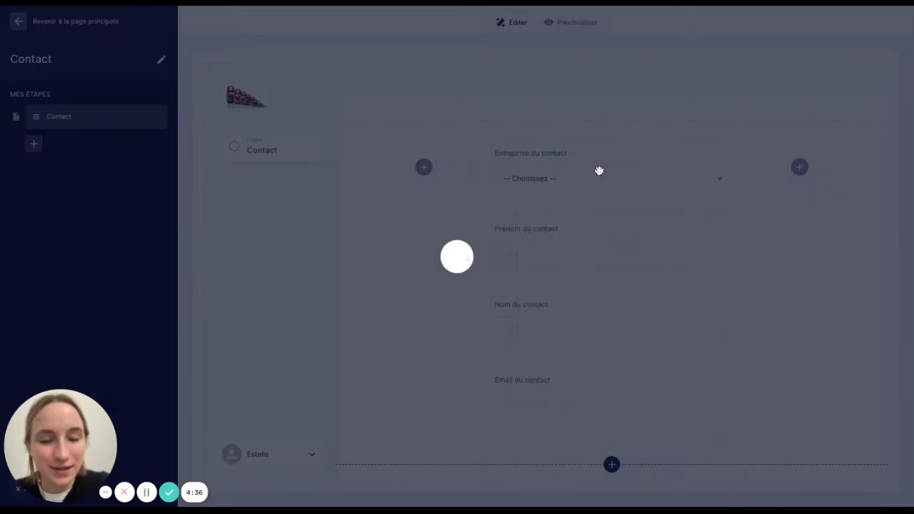
{"action": "left_click", "coordinate": [564, 399]}
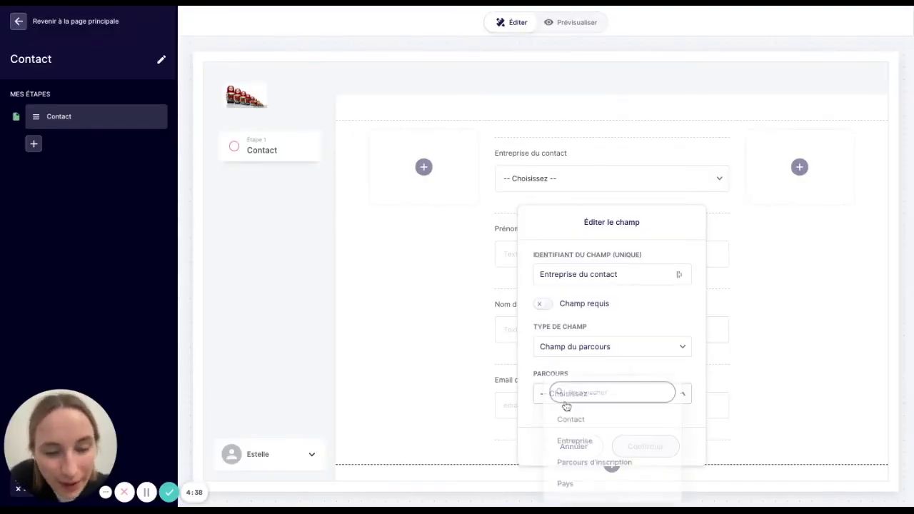
{"action": "left_click", "coordinate": [571, 443]}
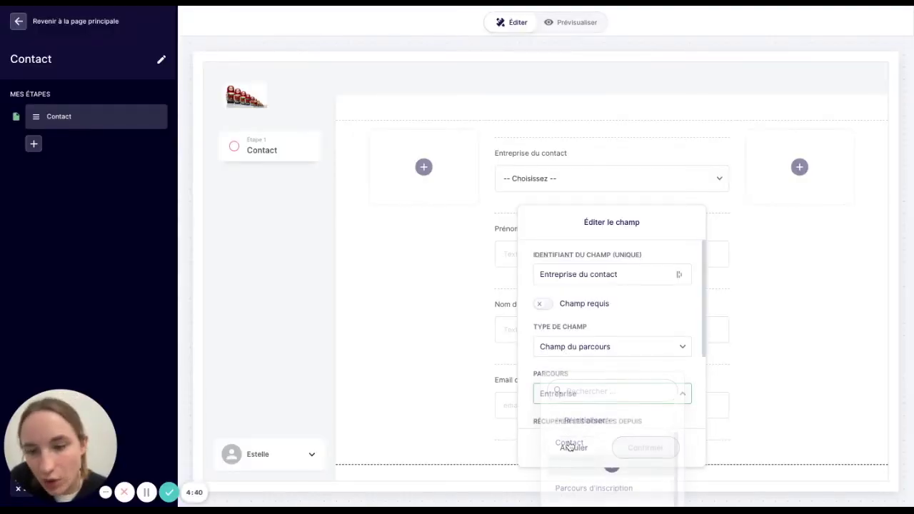
{"action": "scroll", "coordinate": [570, 419], "scroll_direction": "down", "scroll_amount": 3}
{"action": "left_click", "coordinate": [596, 355]}
{"action": "left_click", "coordinate": [591, 438]}
{"action": "left_click", "coordinate": [581, 401]}
{"action": "left_click", "coordinate": [579, 488]}
{"action": "scroll", "coordinate": [621, 388], "scroll_direction": "down", "scroll_amount": 1}
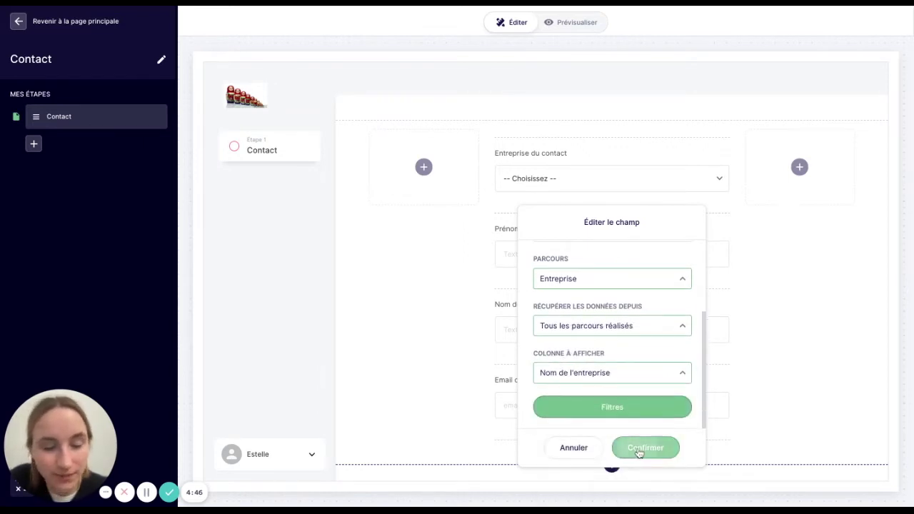
{"action": "left_click", "coordinate": [637, 448]}
{"action": "left_click", "coordinate": [611, 440]}
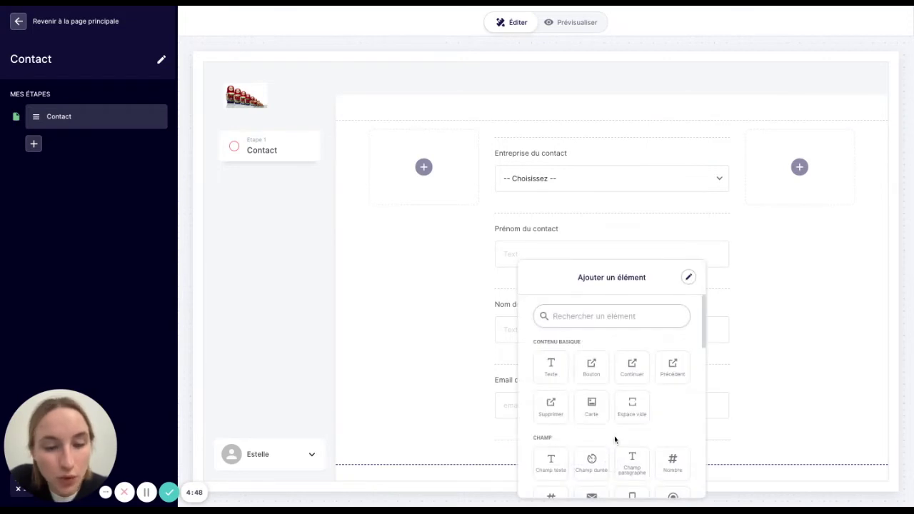
- End the Contact form with a Continuer button and a Redirection to Espace personnel, Page 1 - Page principale
{"action": "left_click", "coordinate": [632, 372]}
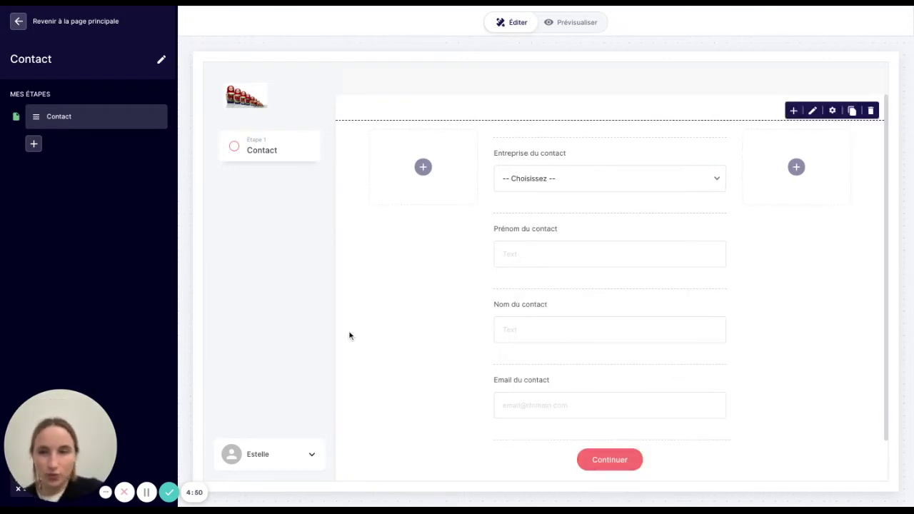
{"action": "left_click", "coordinate": [33, 144]}
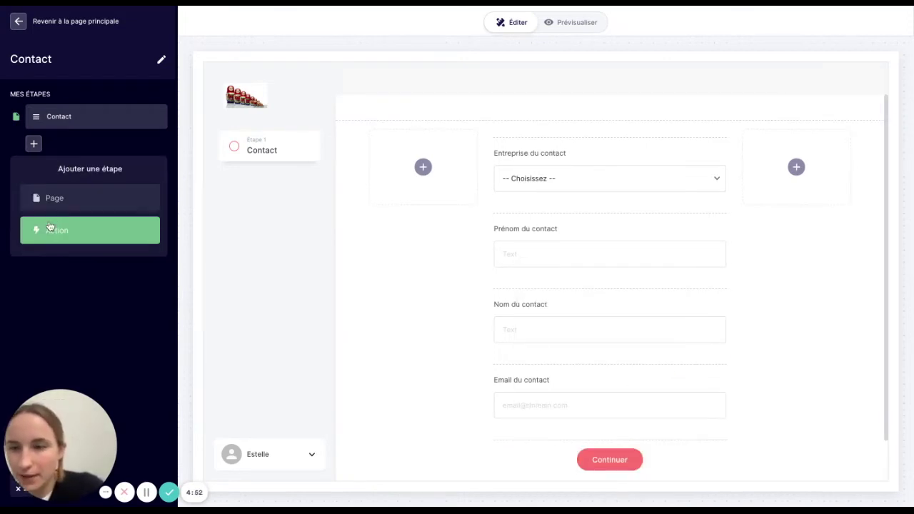
{"action": "left_click", "coordinate": [51, 228]}
{"action": "left_click", "coordinate": [51, 241]}
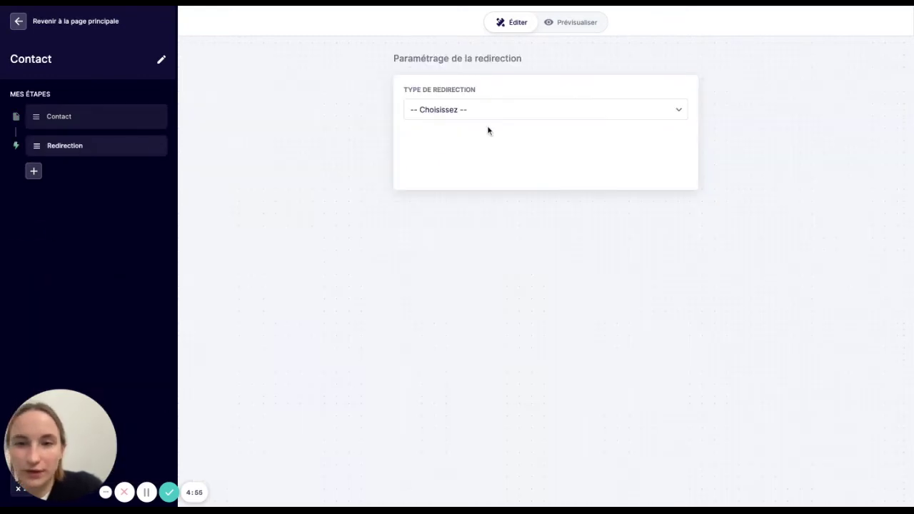
{"action": "left_click", "coordinate": [495, 111]}
{"action": "left_click", "coordinate": [488, 170]}
{"action": "left_click", "coordinate": [481, 157]}
{"action": "left_click", "coordinate": [469, 224]}
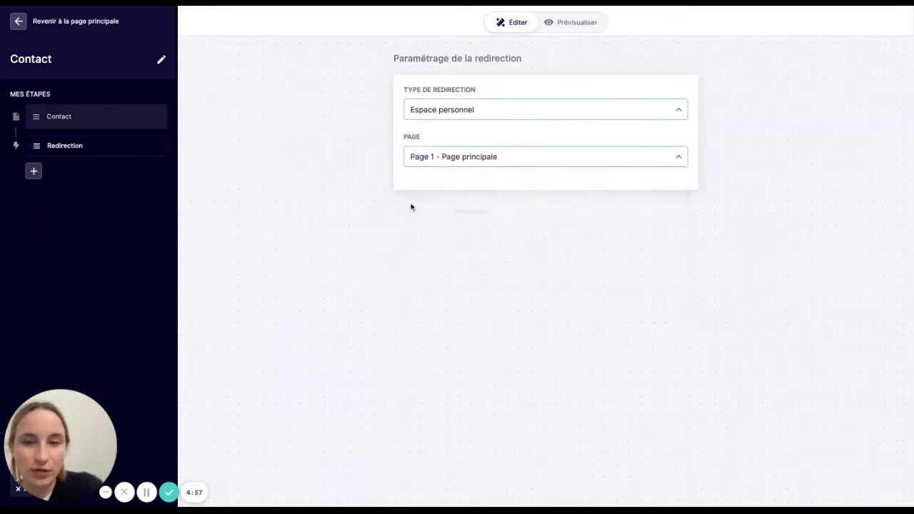
{"action": "left_click", "coordinate": [20, 21]}
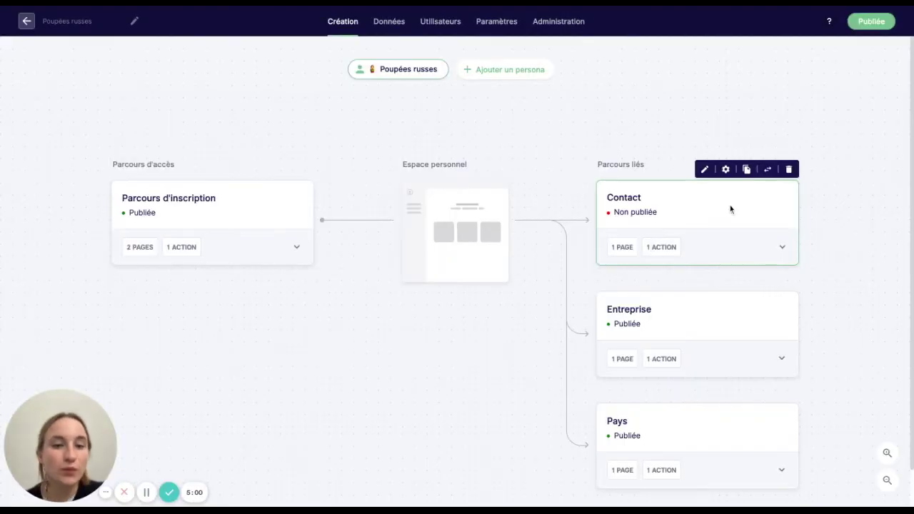
- Turn on Mettre en production for the Contact parcours and confirm
{"action": "left_click", "coordinate": [726, 171]}
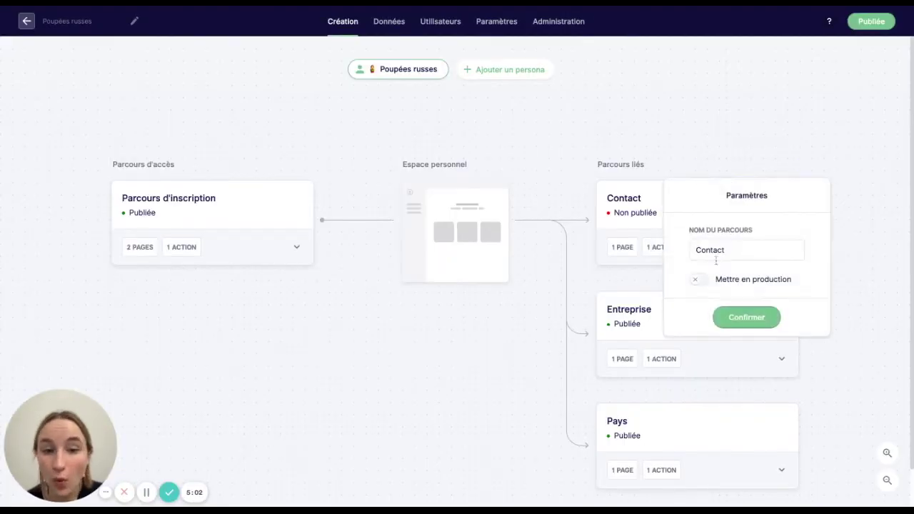
{"action": "left_click", "coordinate": [697, 280]}
{"action": "left_click", "coordinate": [729, 318]}
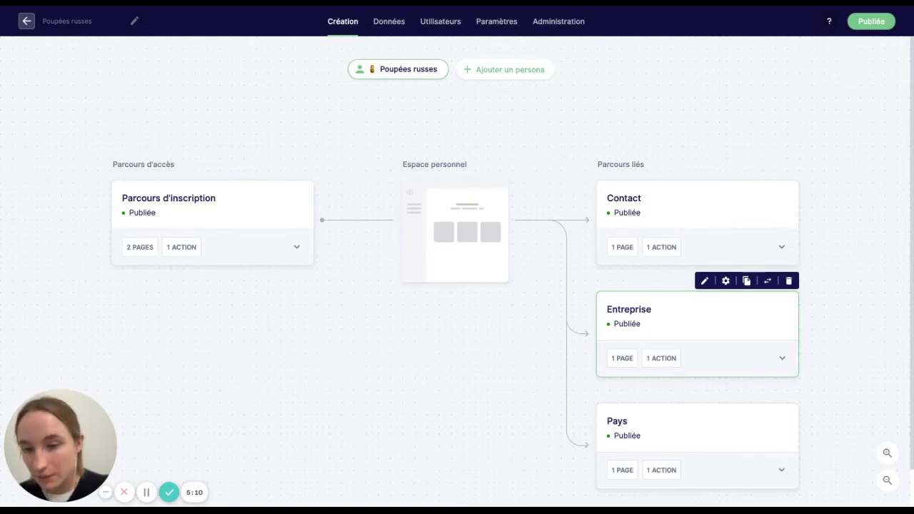
- Create a new fiche under the Contact parcours' Fiches and open Fiche 1
{"action": "mouse_move", "coordinate": [659, 474]}
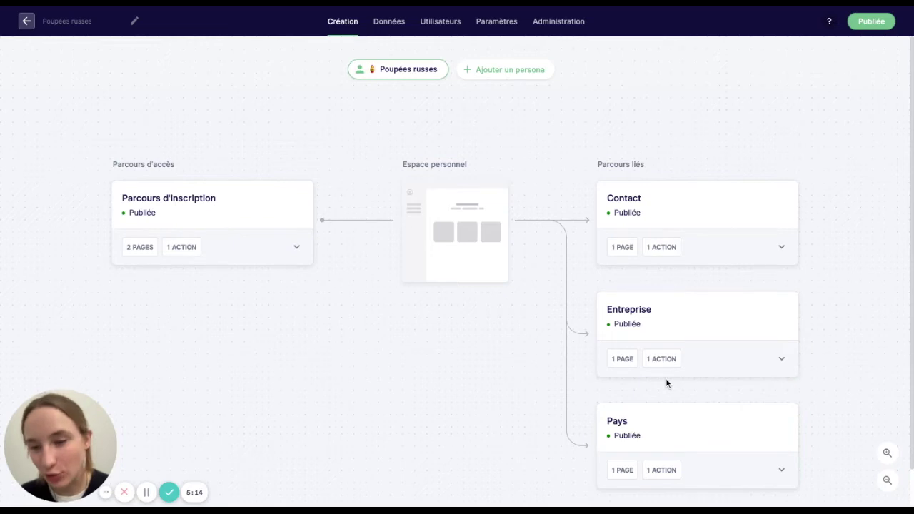
{"action": "mouse_move", "coordinate": [684, 369]}
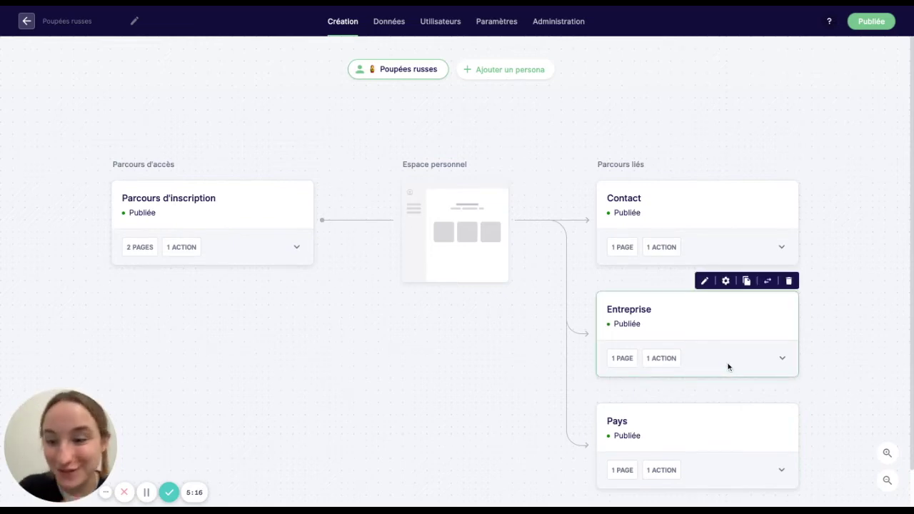
{"action": "mouse_move", "coordinate": [665, 261]}
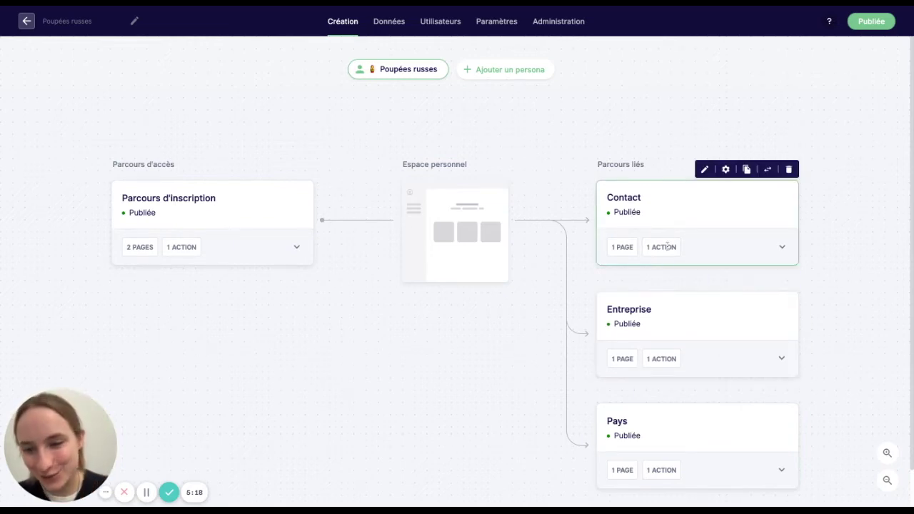
{"action": "left_click", "coordinate": [782, 246]}
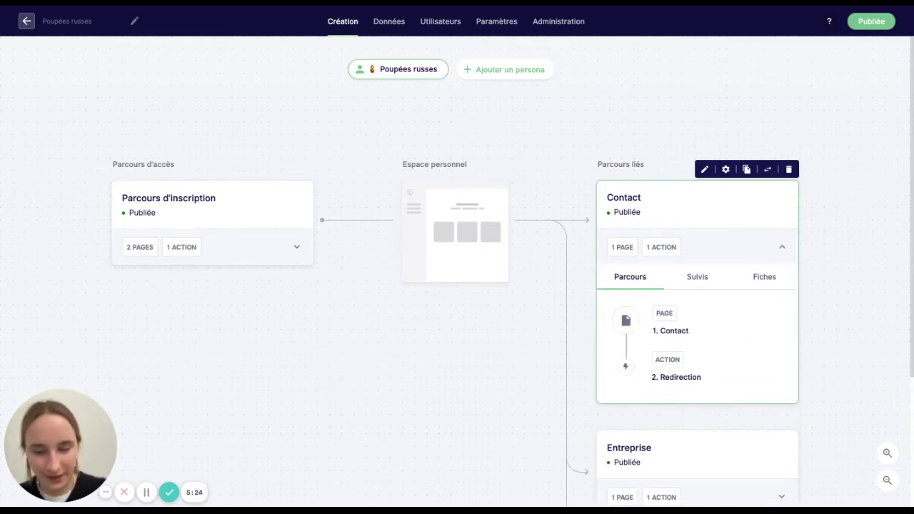
{"action": "left_click", "coordinate": [765, 276]}
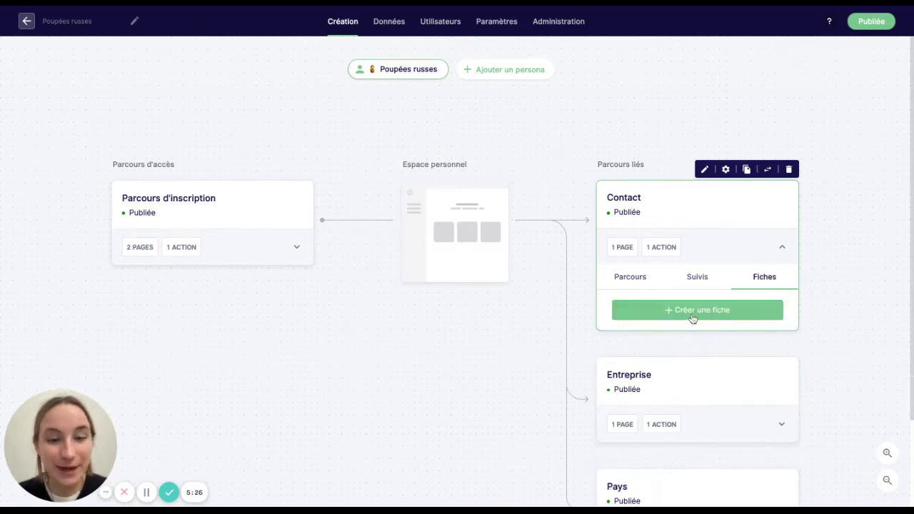
{"action": "left_click", "coordinate": [693, 318]}
{"action": "left_click", "coordinate": [649, 316]}
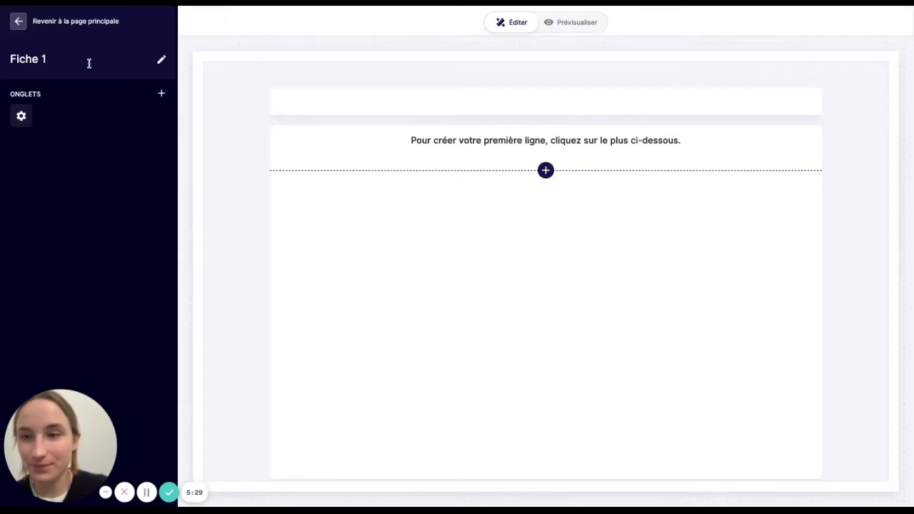
- Rename the fiche to 'Contact'
{"action": "left_click", "coordinate": [62, 57]}
{"action": "left_click_drag", "start_coordinate": [62, 57], "coordinate": [11, 57]}
{"action": "key", "text": "BackSpace"}
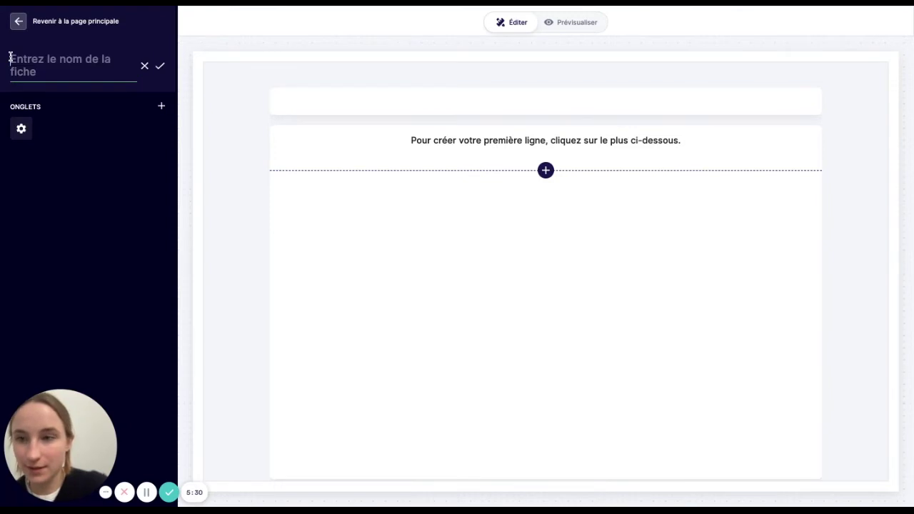
{"action": "type", "text": "Contact"}
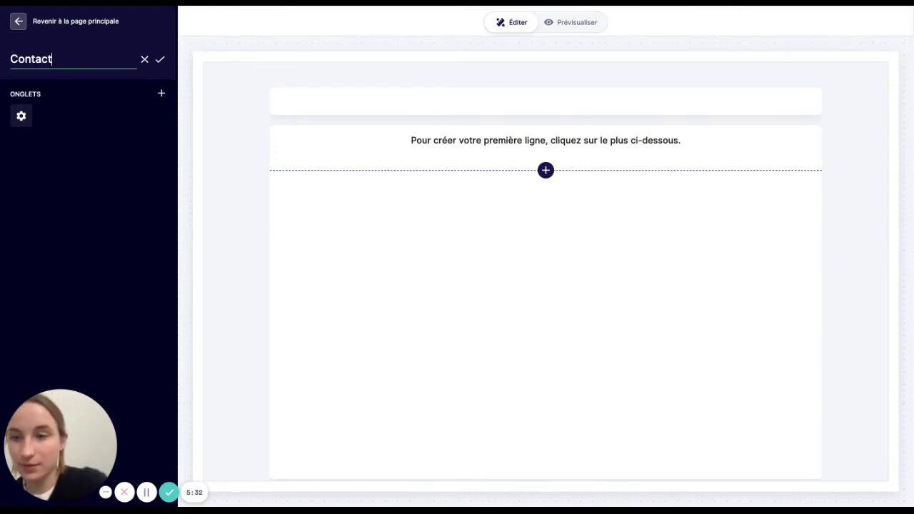
{"action": "key", "text": "Return"}
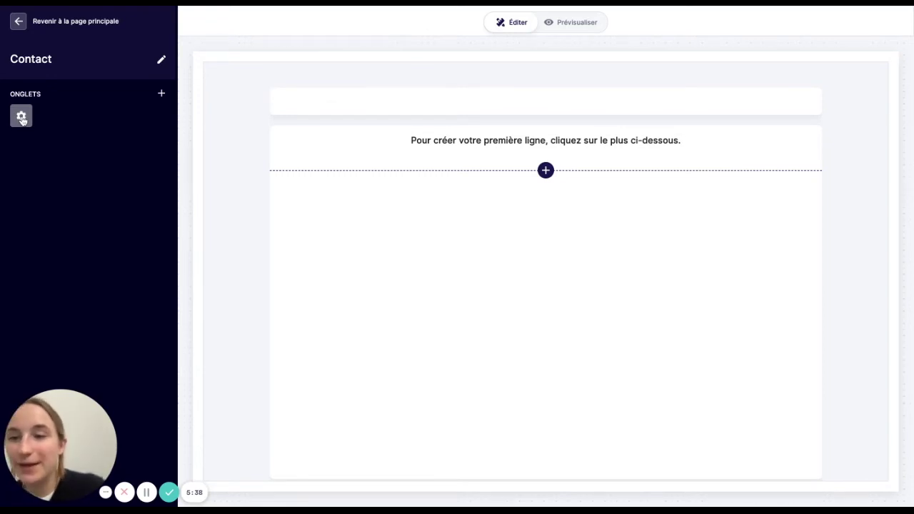
- Import the Contact parcours fields into the fiche, then go to the Données section
{"action": "left_click", "coordinate": [21, 119]}
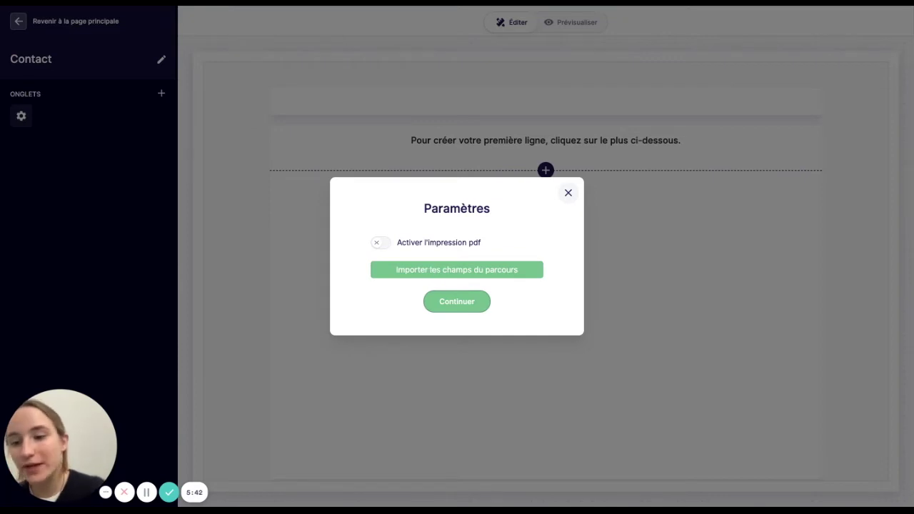
{"action": "left_click", "coordinate": [457, 269]}
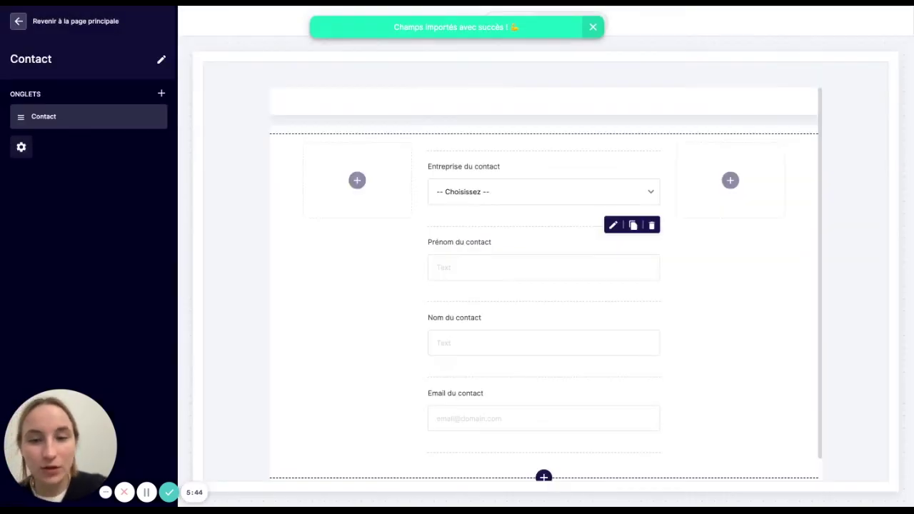
{"action": "scroll", "coordinate": [469, 392], "scroll_direction": "down", "scroll_amount": 1}
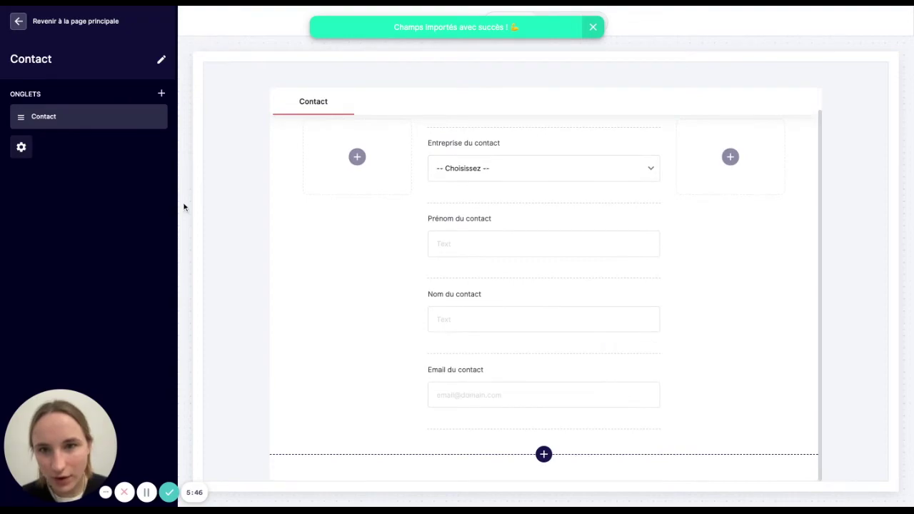
{"action": "left_click", "coordinate": [16, 22]}
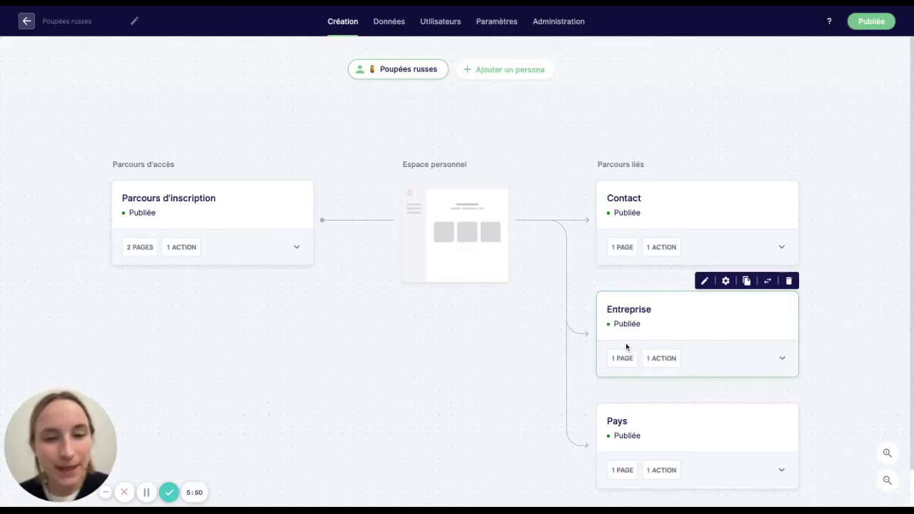
{"action": "mouse_move", "coordinate": [627, 245]}
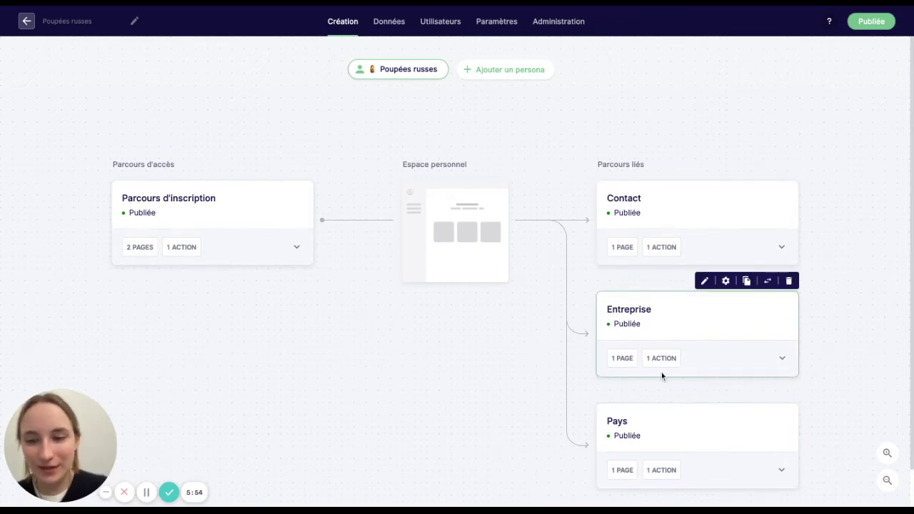
{"action": "left_click", "coordinate": [380, 23]}
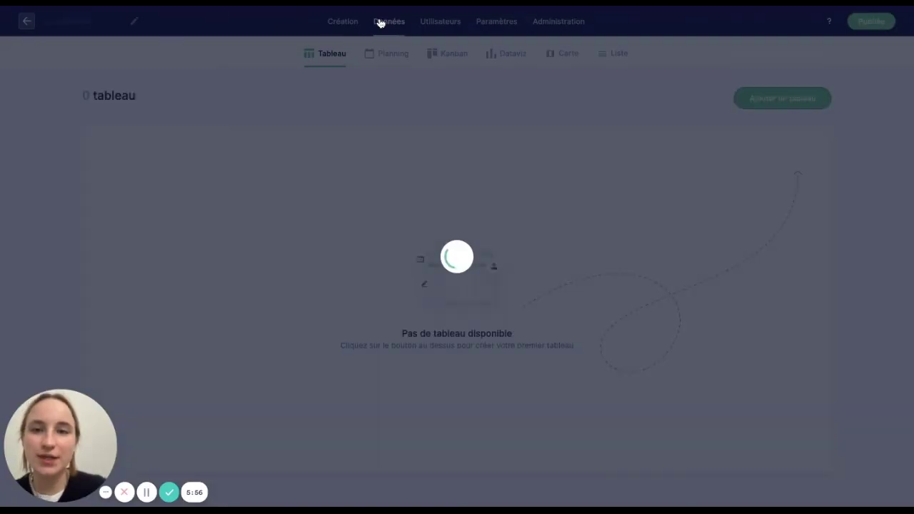
- Create Tableau 1 sourced from Contact, fetching data from Tous les parcours
{"action": "left_click", "coordinate": [771, 99]}
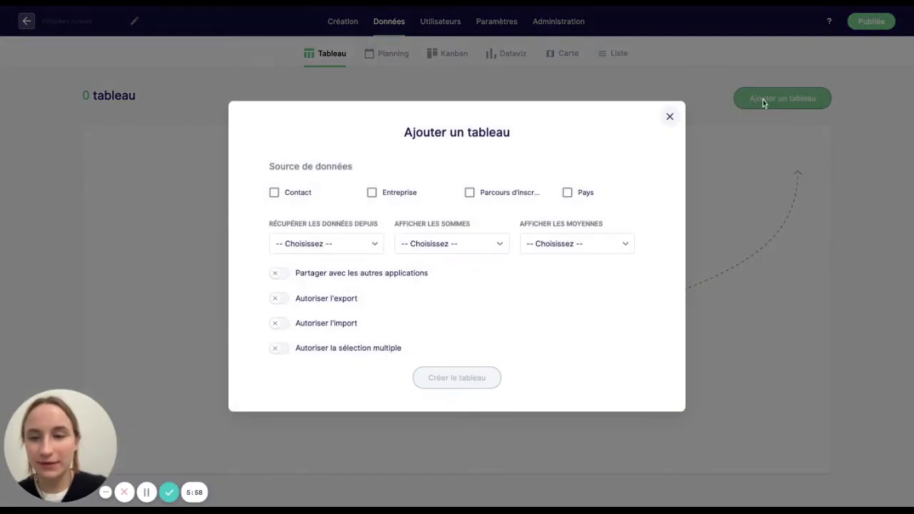
{"action": "left_click", "coordinate": [287, 190]}
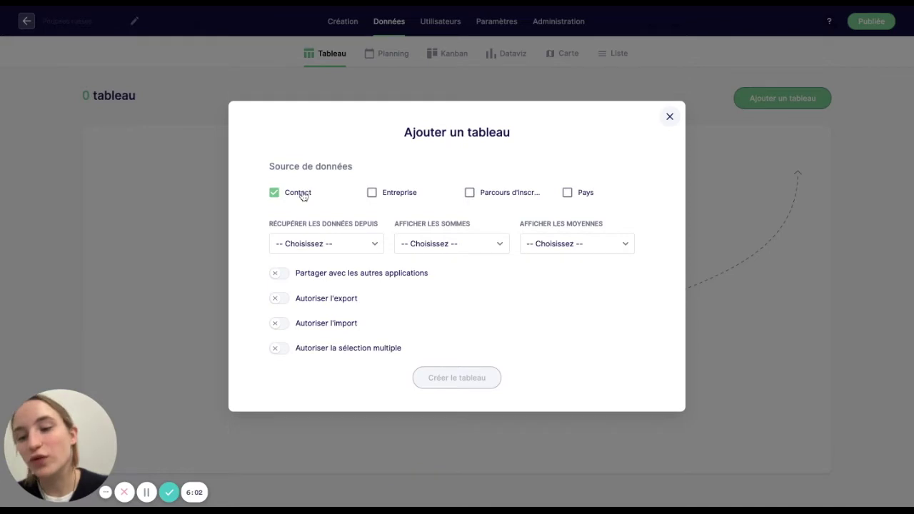
{"action": "left_click", "coordinate": [302, 243]}
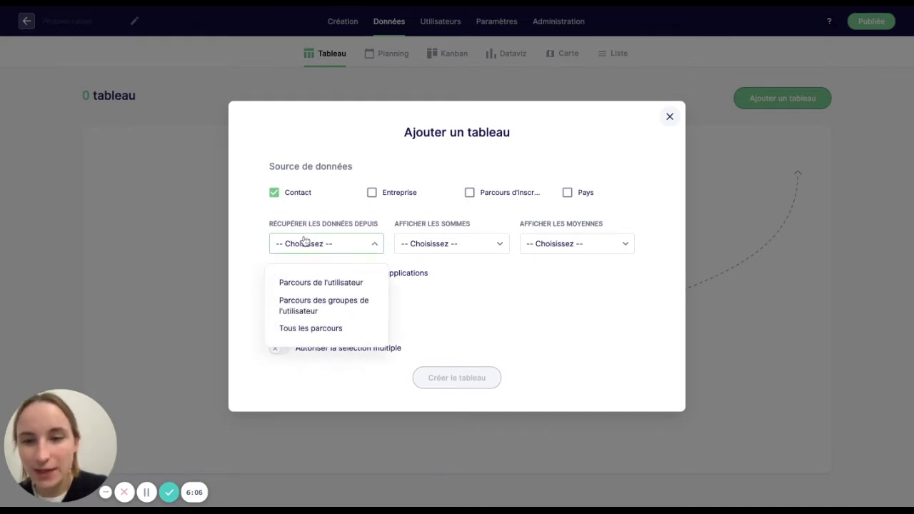
{"action": "left_click", "coordinate": [308, 328]}
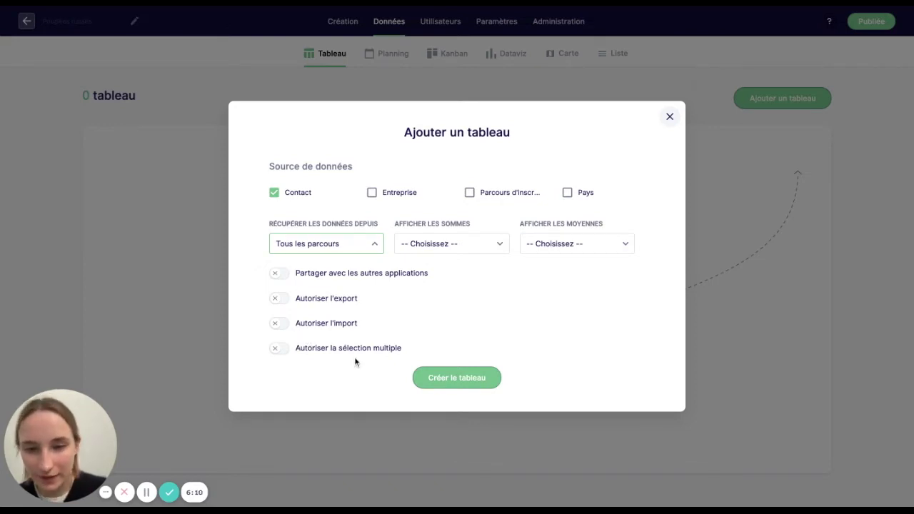
{"action": "left_click", "coordinate": [438, 383]}
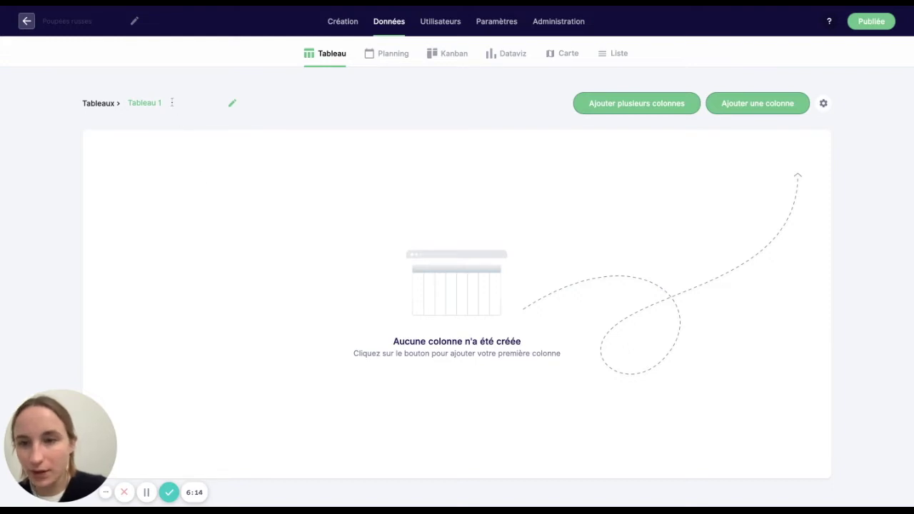
{"action": "left_click_drag", "start_coordinate": [171, 102], "coordinate": [170, 97]}
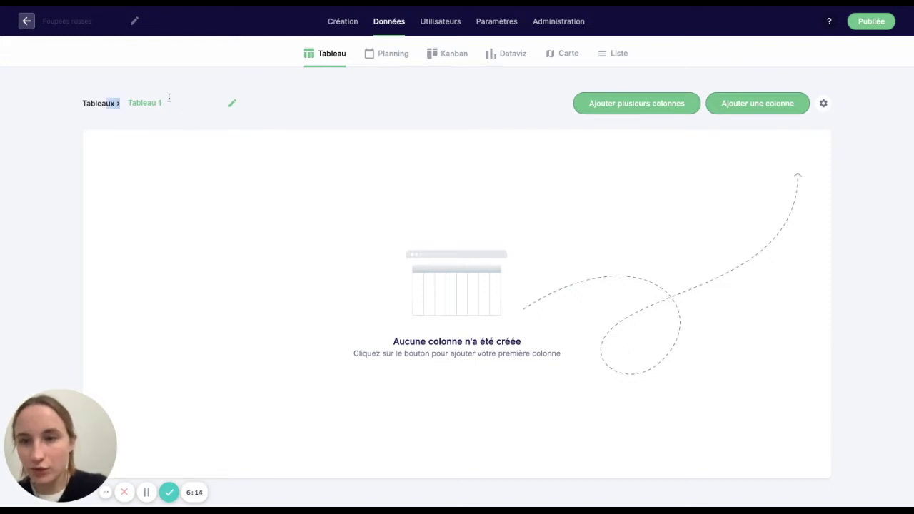
- Rename Tableau 1 to 'Contacts'
{"action": "double_click", "coordinate": [140, 103]}
{"action": "key", "text": "BackSpace"}
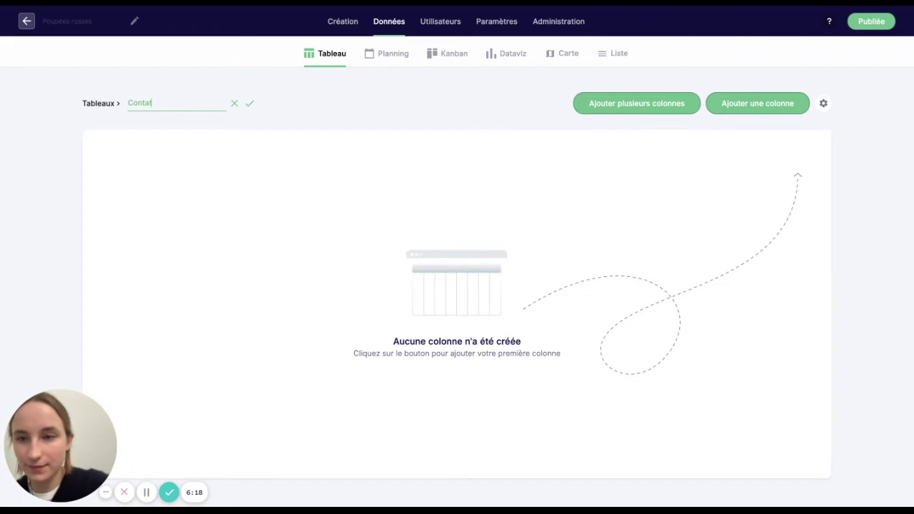
{"action": "type", "text": "Contacts"}
{"action": "key", "text": "Return"}
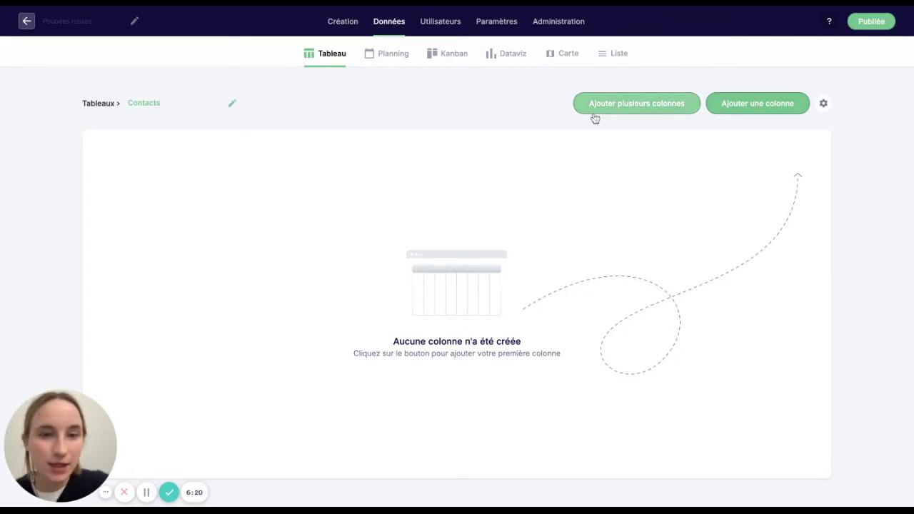
- Add the Prénom du contact, Nom du contact and Email du contact columns
{"action": "left_click", "coordinate": [599, 109]}
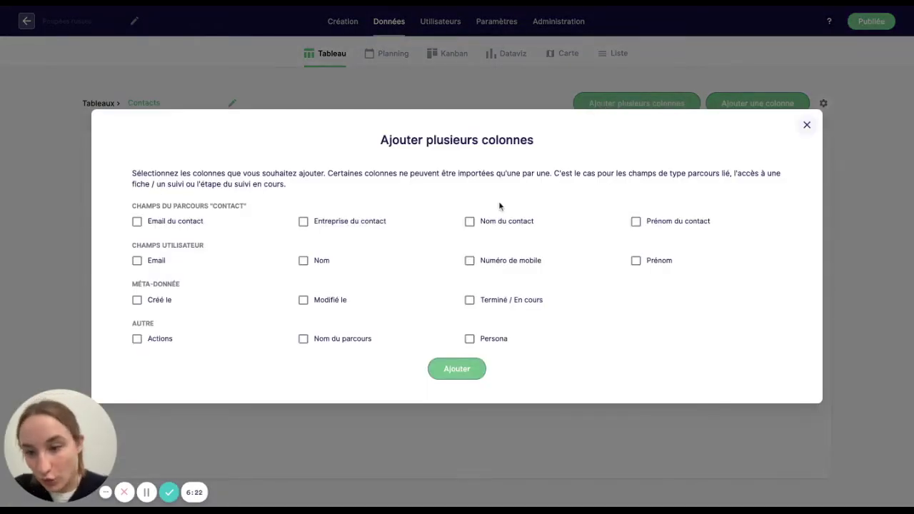
{"action": "left_click", "coordinate": [635, 222]}
{"action": "left_click", "coordinate": [508, 225]}
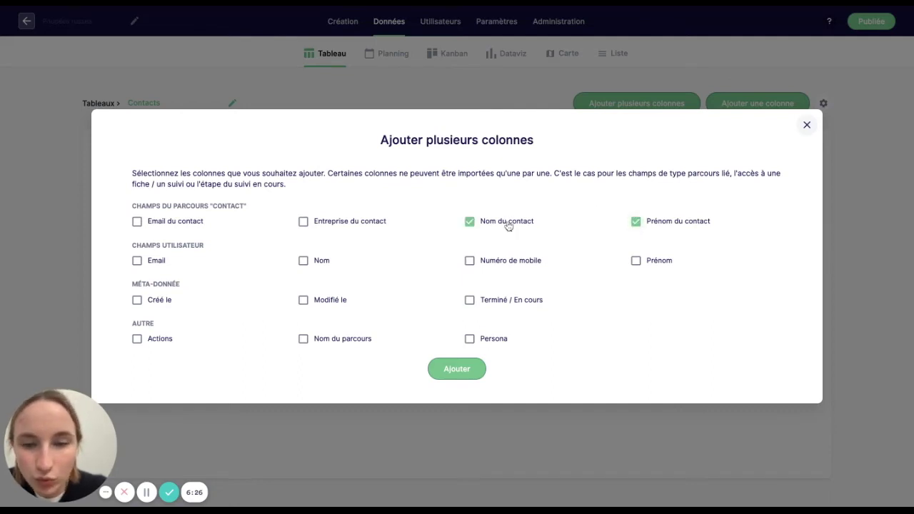
{"action": "left_click", "coordinate": [136, 221]}
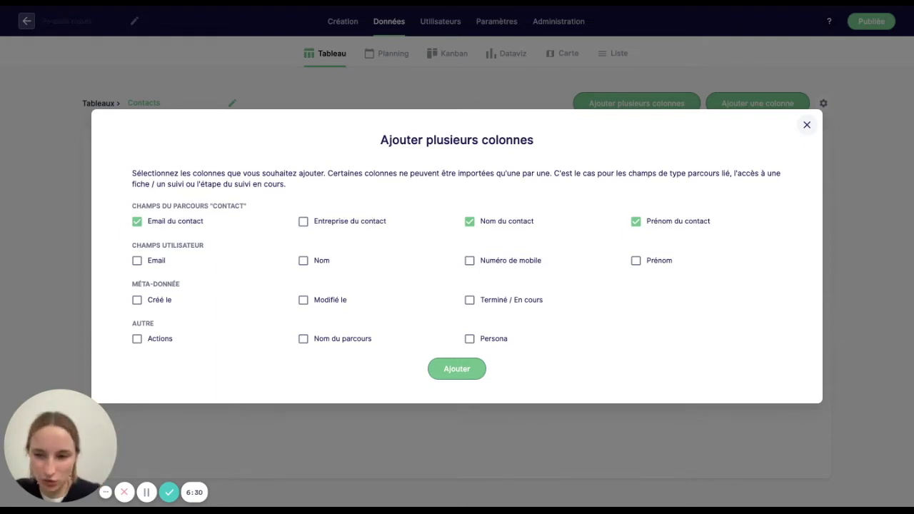
{"action": "left_click", "coordinate": [454, 368]}
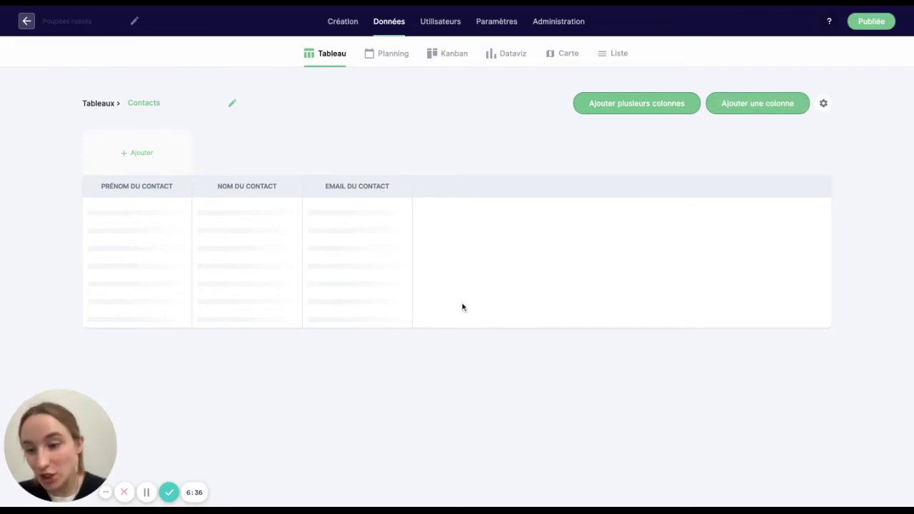
- Add a 'Fiche' column of type Bouton d'accès à une fiche opening the Contact fiche
{"action": "left_click", "coordinate": [795, 102]}
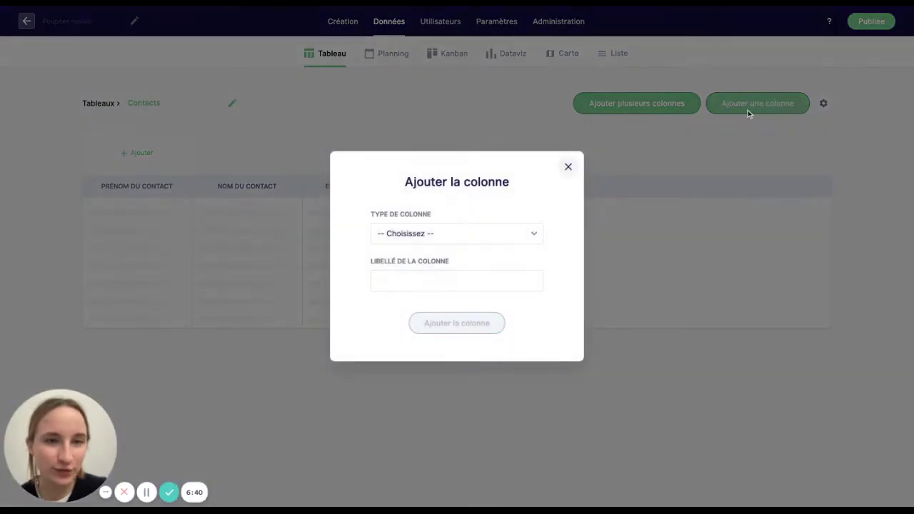
{"action": "left_click", "coordinate": [442, 237]}
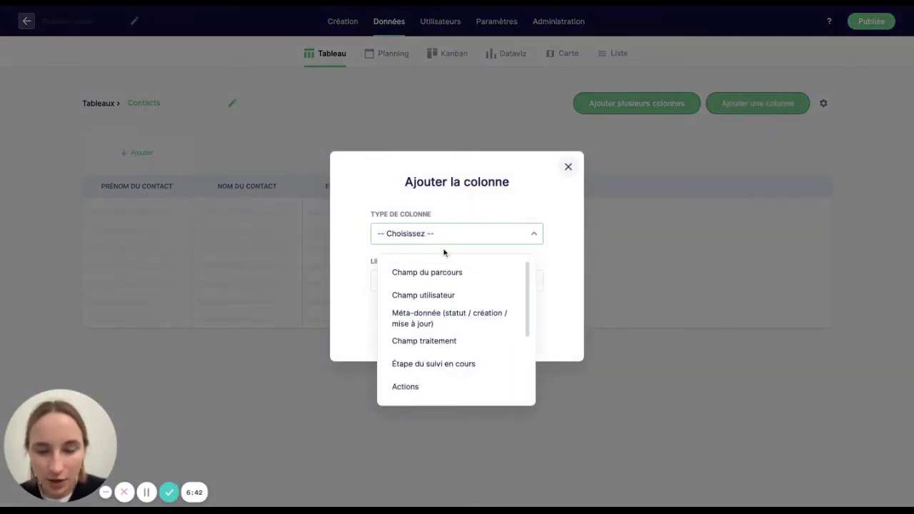
{"action": "scroll", "coordinate": [427, 375], "scroll_direction": "down", "scroll_amount": 2}
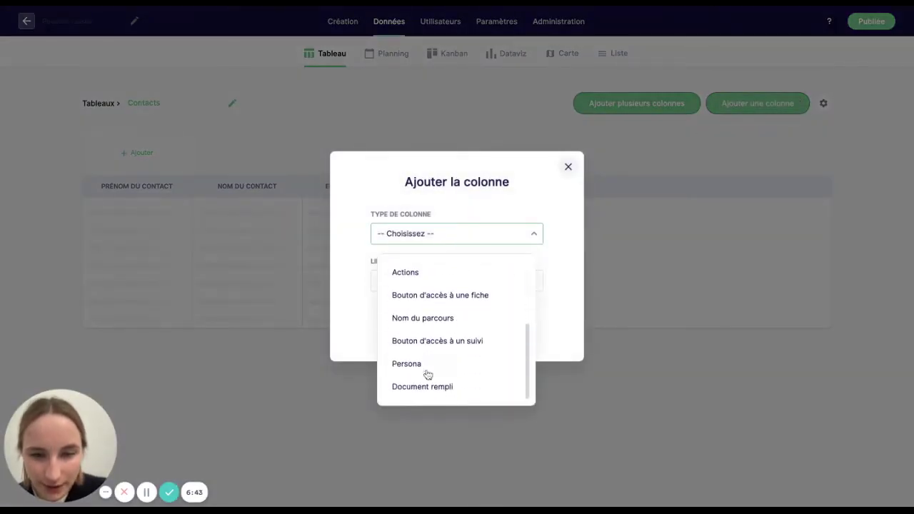
{"action": "left_click", "coordinate": [466, 302]}
{"action": "left_click", "coordinate": [411, 243]}
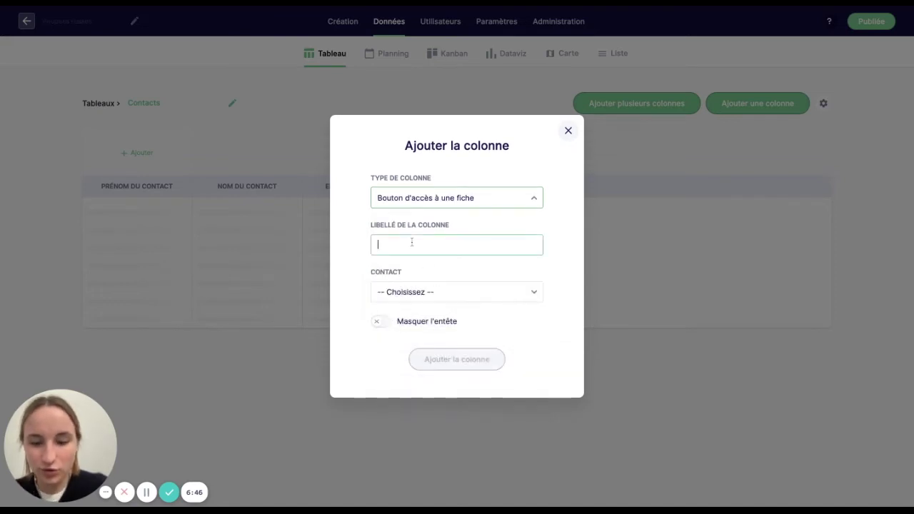
{"action": "type", "text": "Fiche"}
{"action": "left_click", "coordinate": [423, 293]}
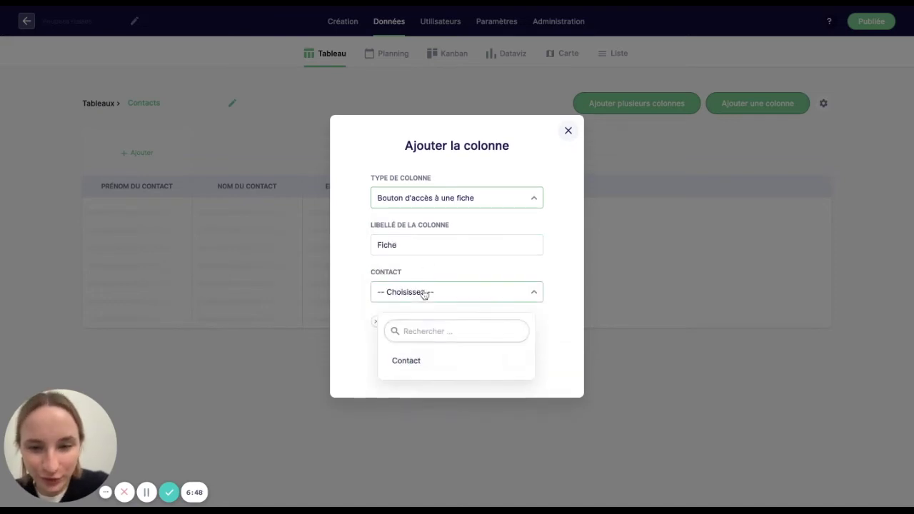
{"action": "left_click", "coordinate": [407, 360]}
{"action": "left_click", "coordinate": [394, 300]}
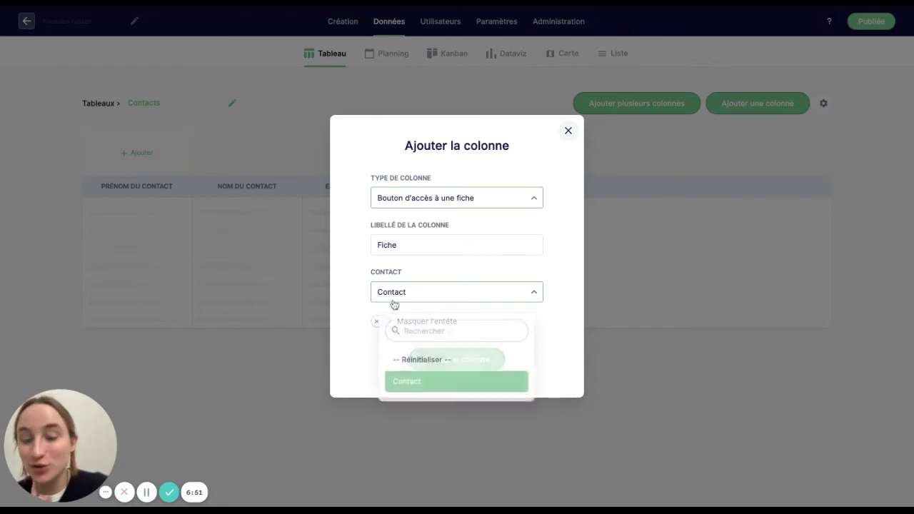
{"action": "left_click", "coordinate": [346, 377]}
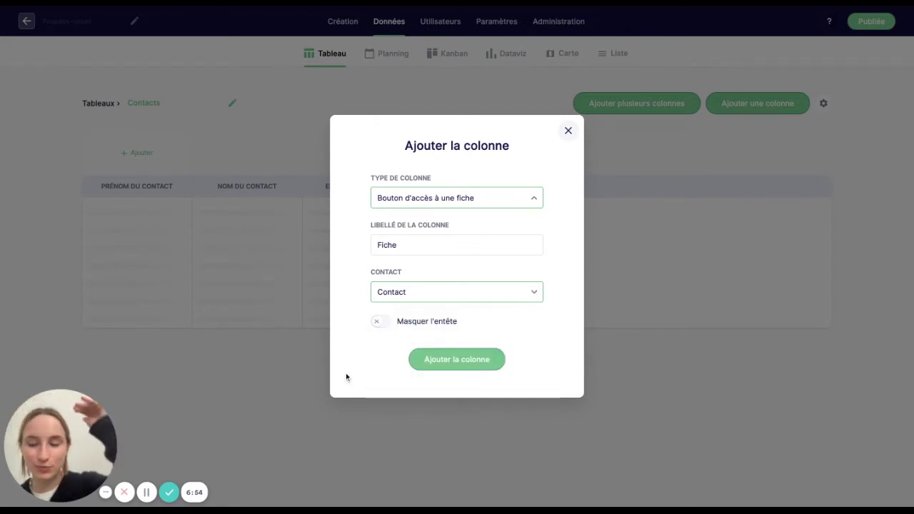
{"action": "left_click", "coordinate": [445, 363]}
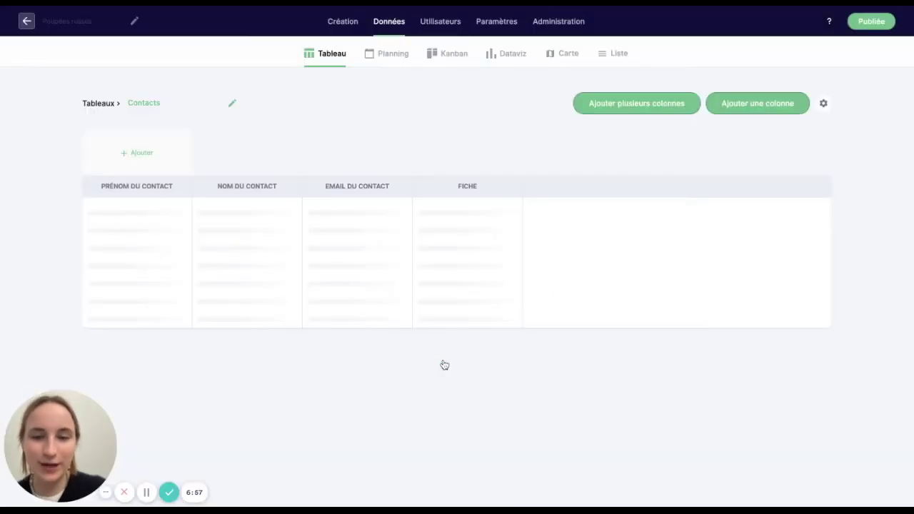
- Create a new fiche for the Entreprise parcours and name it 'Entreprise'
{"action": "left_click", "coordinate": [341, 22]}
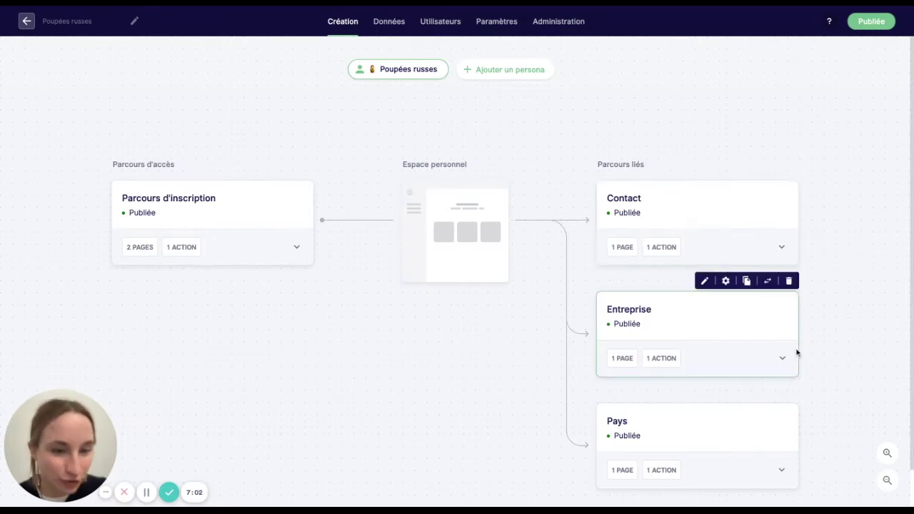
{"action": "left_click", "coordinate": [783, 360]}
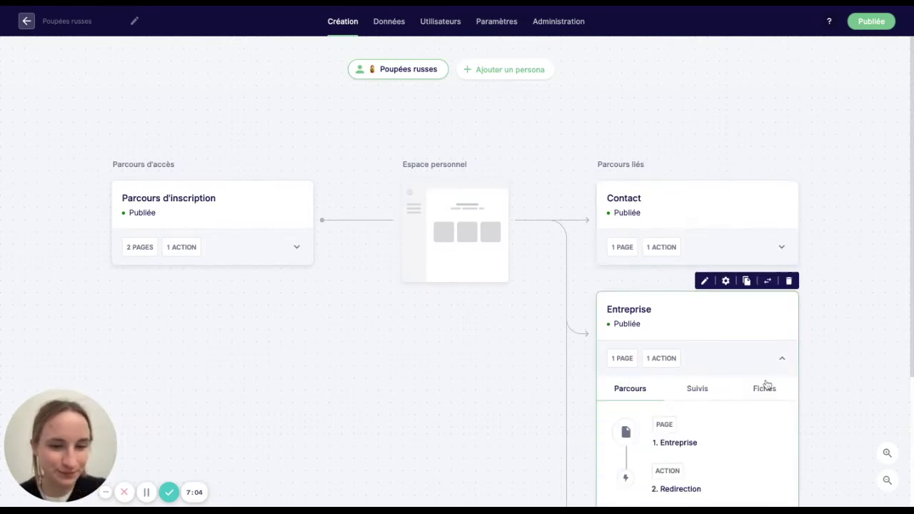
{"action": "left_click", "coordinate": [765, 387]}
{"action": "left_click", "coordinate": [679, 422]}
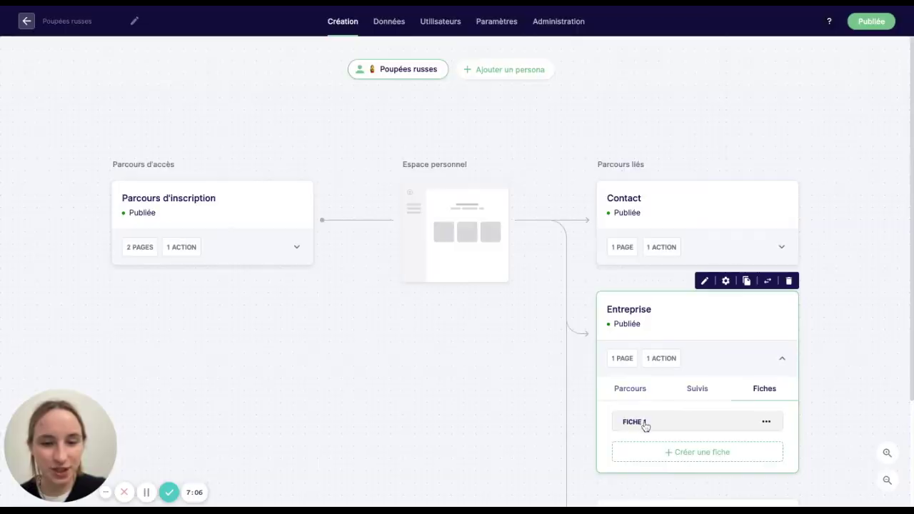
{"action": "left_click", "coordinate": [645, 423]}
{"action": "left_click", "coordinate": [55, 64]}
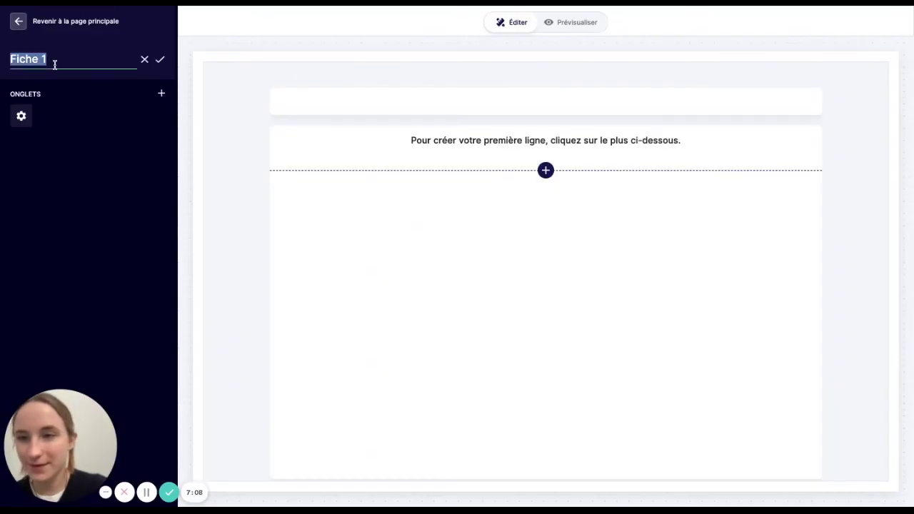
{"action": "type", "text": "Entreprise"}
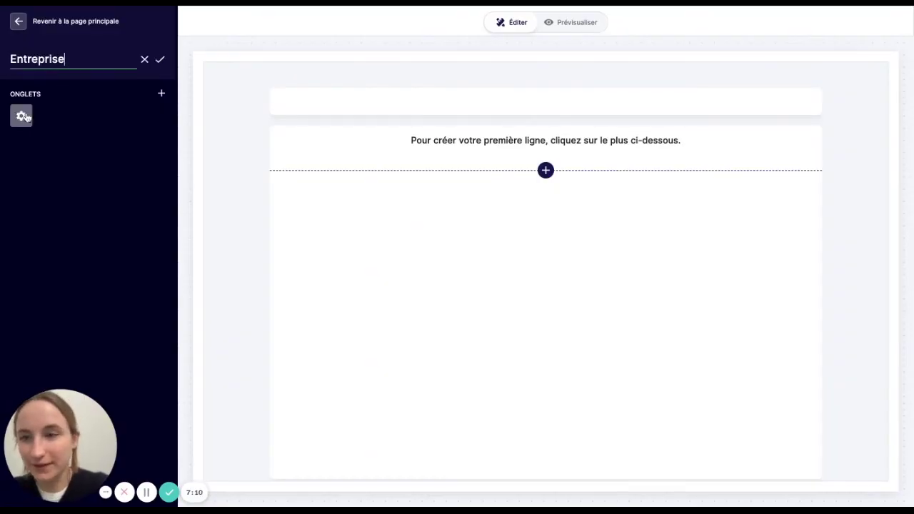
{"action": "key", "text": "Return"}
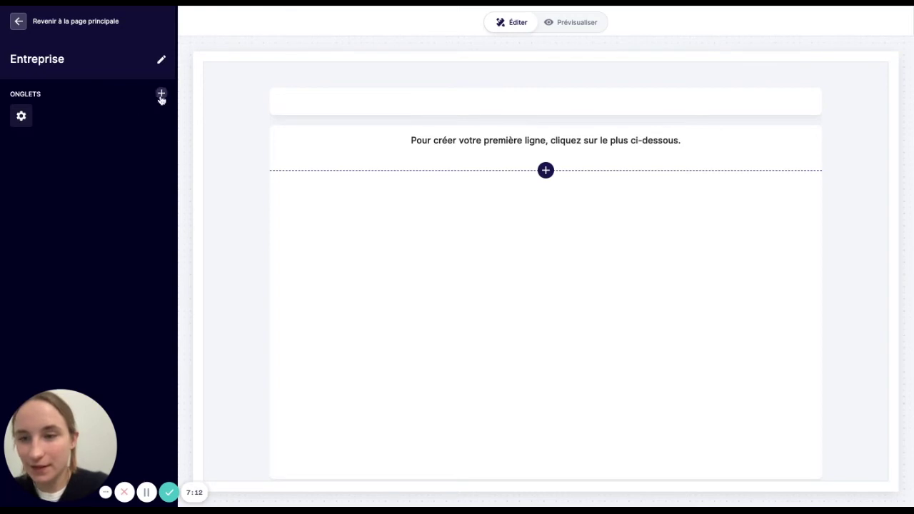
- Add an 'Entreprise' tab and start a single-column row on its page
{"action": "left_click", "coordinate": [162, 93]}
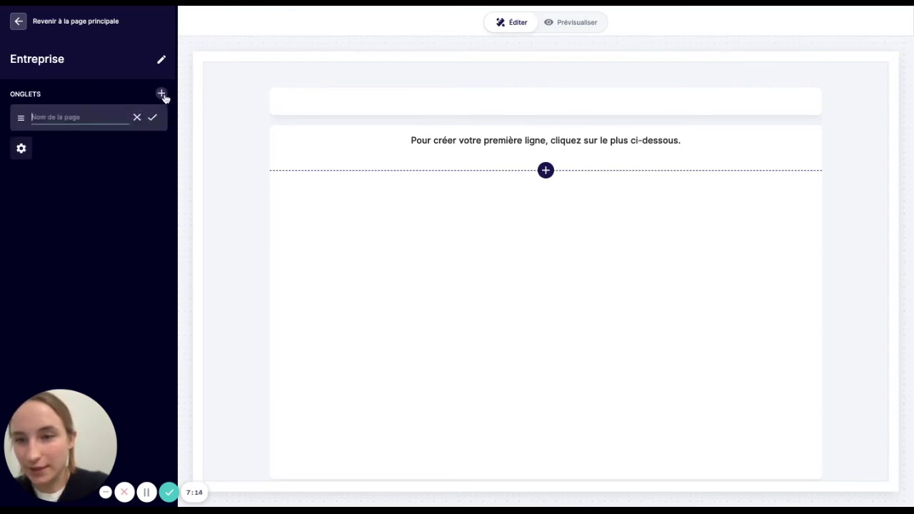
{"action": "type", "text": "Entreprise"}
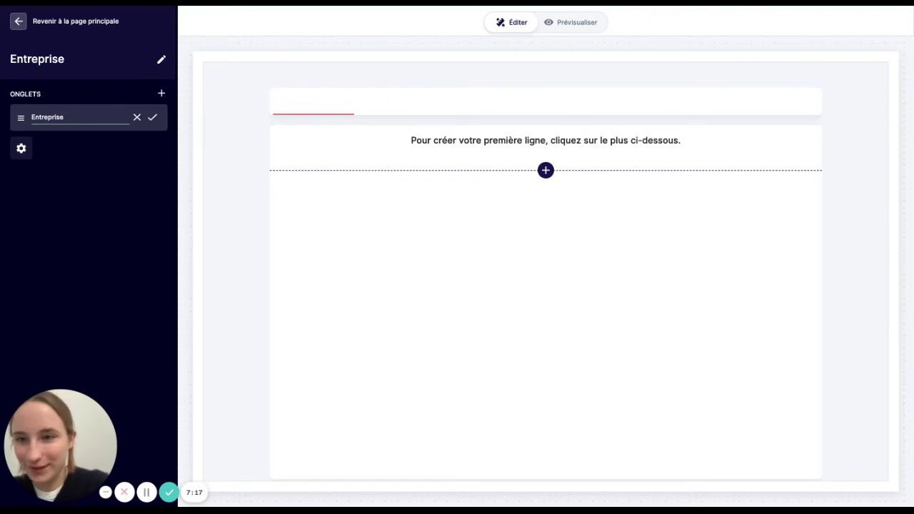
{"action": "key", "text": "Return"}
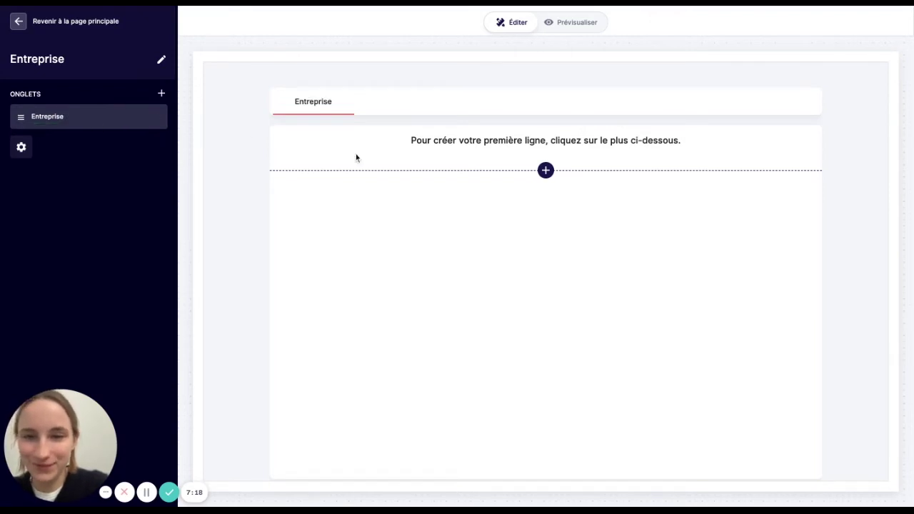
{"action": "left_click", "coordinate": [546, 170]}
{"action": "left_click", "coordinate": [538, 258]}
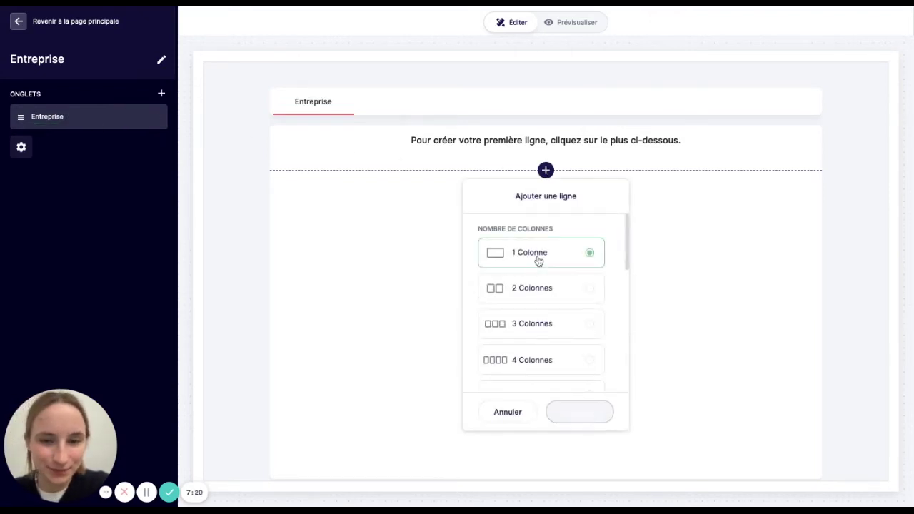
- Confirm the one-column row and insert a Tableau element into it
{"action": "left_click", "coordinate": [575, 412]}
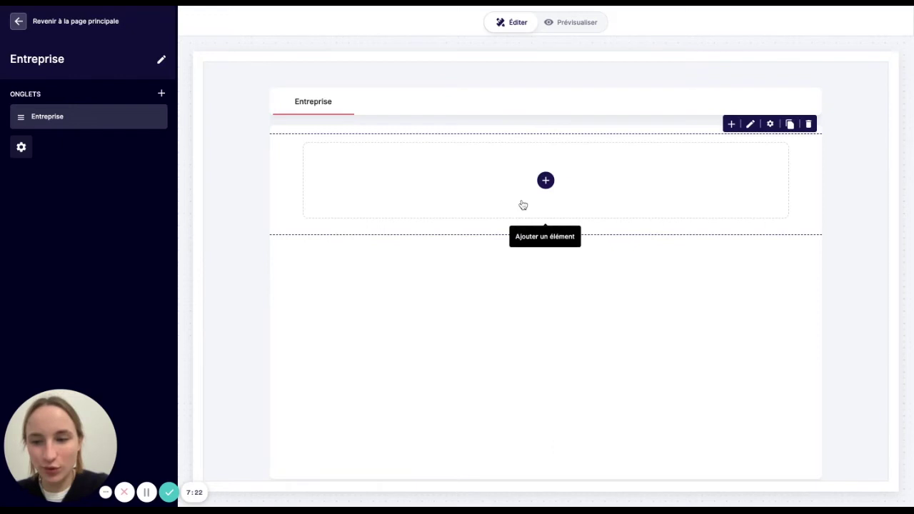
{"action": "left_click", "coordinate": [523, 206]}
{"action": "left_click", "coordinate": [487, 274]}
{"action": "type", "text": "tab"}
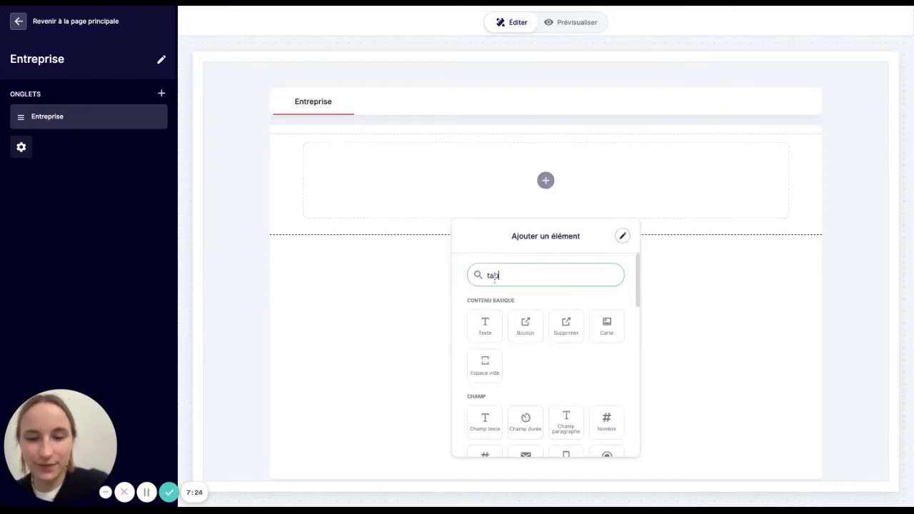
{"action": "left_click", "coordinate": [486, 327]}
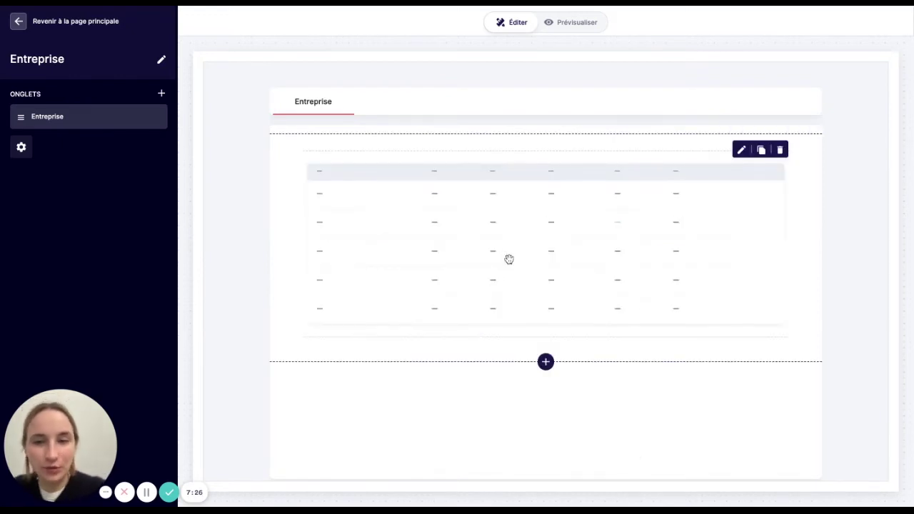
- Set the table to Contacts, filtered by the linked parcours Entreprise du contact
{"action": "left_click", "coordinate": [509, 259]}
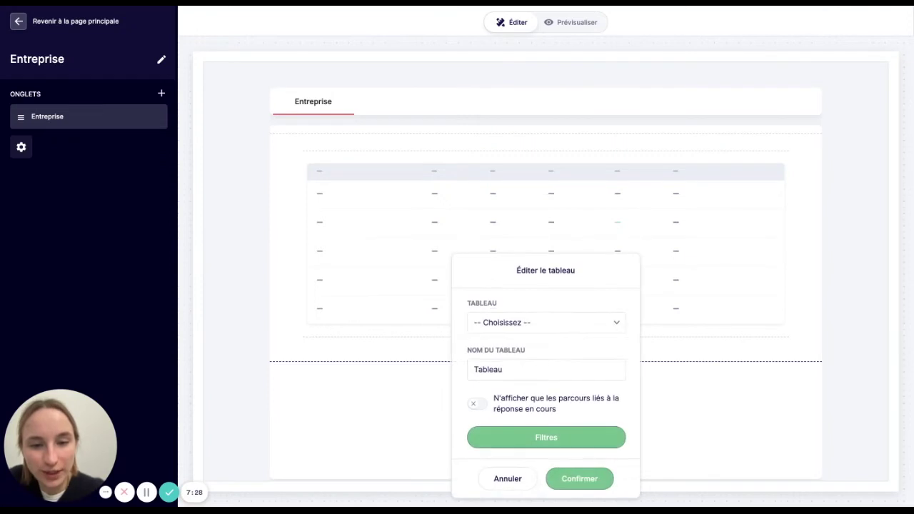
{"action": "left_click", "coordinate": [504, 325]}
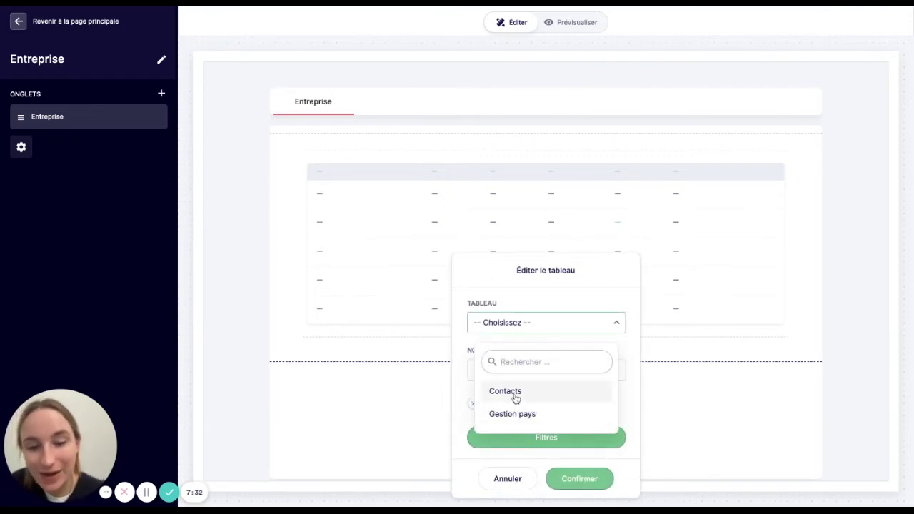
{"action": "left_click", "coordinate": [505, 391]}
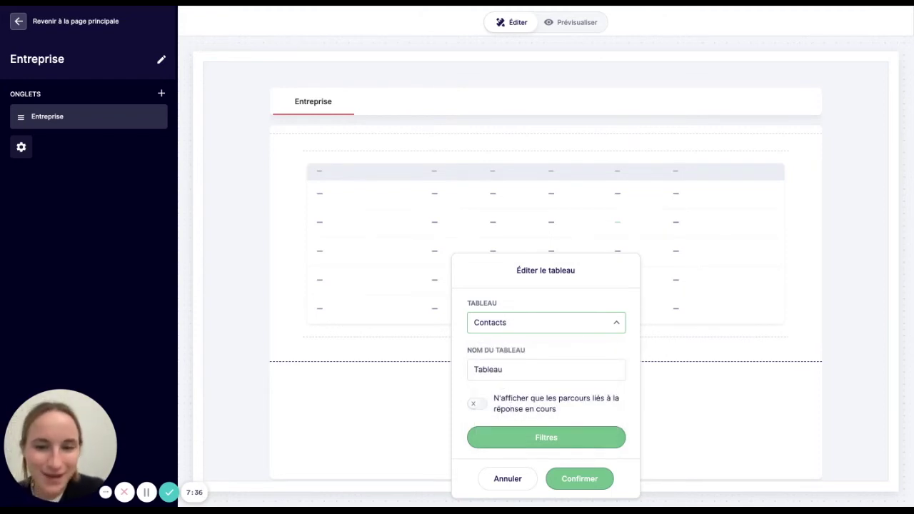
{"action": "left_click", "coordinate": [475, 404]}
{"action": "scroll", "coordinate": [545, 358], "scroll_direction": "down", "scroll_amount": 1}
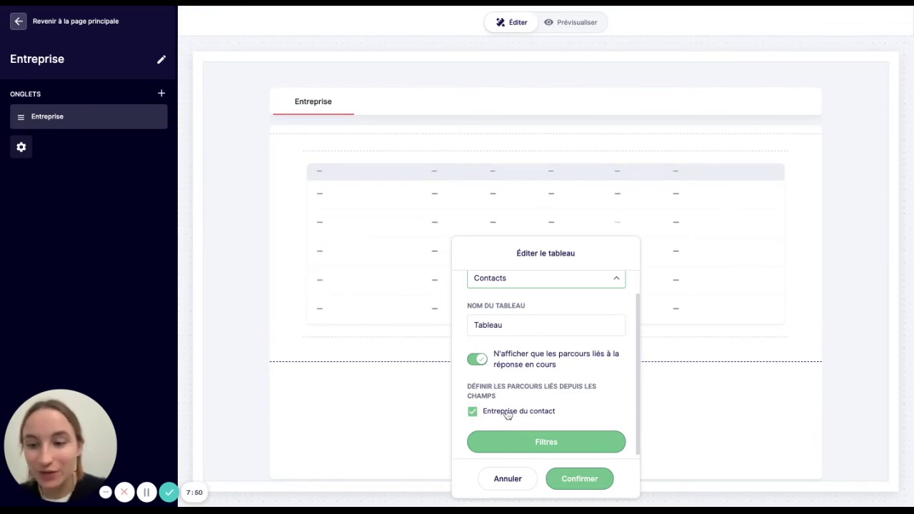
{"action": "scroll", "coordinate": [492, 350], "scroll_direction": "up", "scroll_amount": 1}
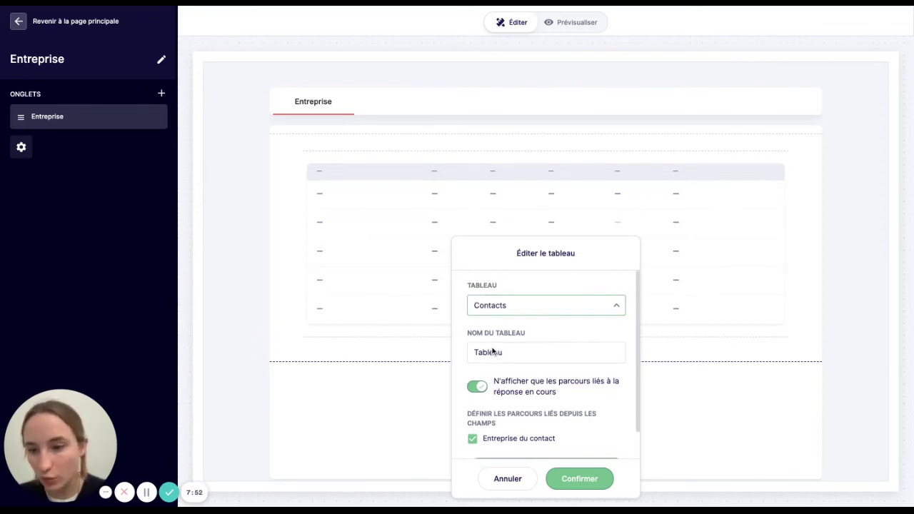
{"action": "scroll", "coordinate": [492, 350], "scroll_direction": "down", "scroll_amount": 1}
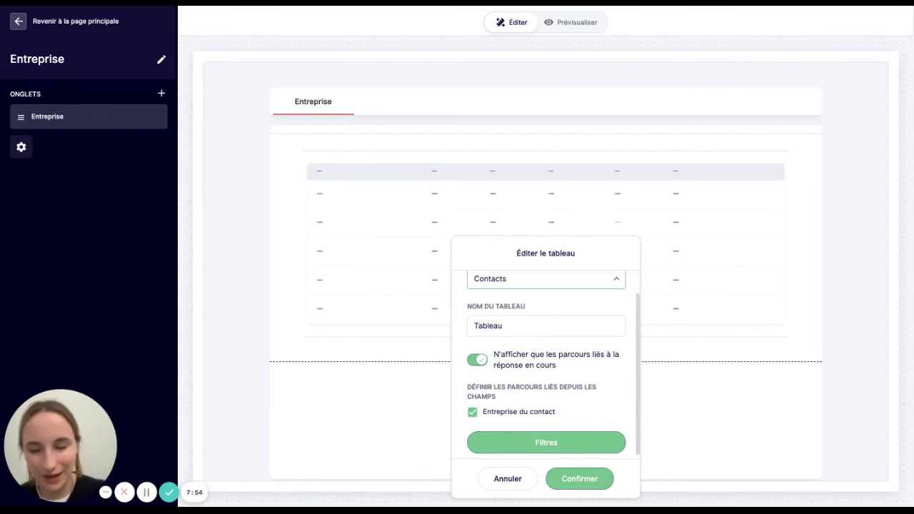
{"action": "left_click", "coordinate": [576, 480]}
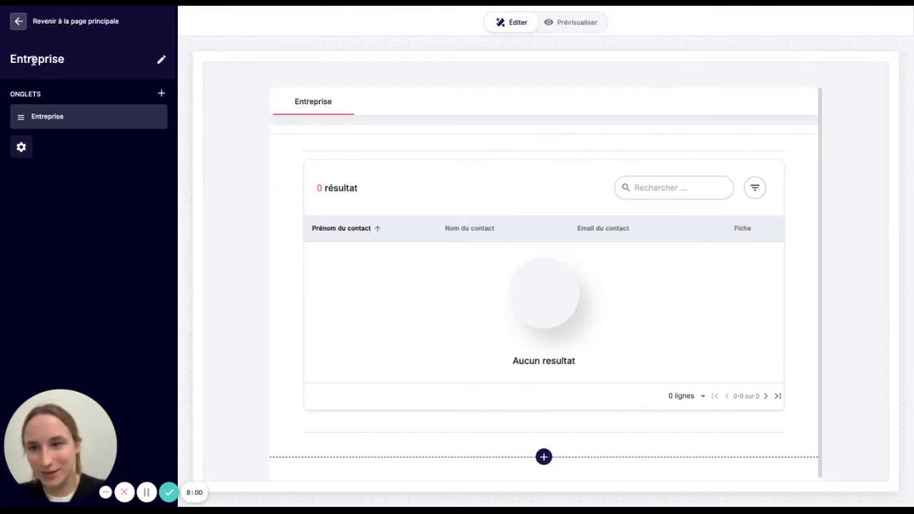
- In Données, create a new table sourced from Entreprise with data from Tous les parcours
{"action": "left_click", "coordinate": [18, 23]}
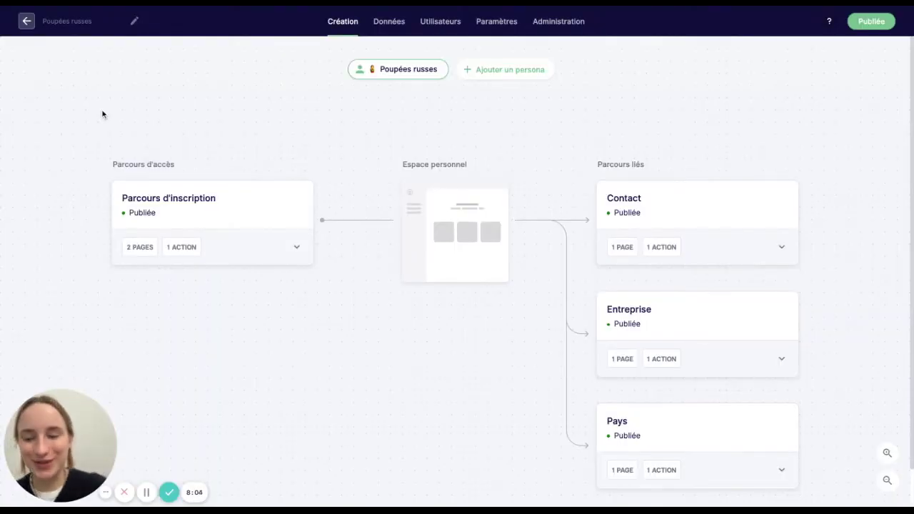
{"action": "left_click", "coordinate": [387, 25]}
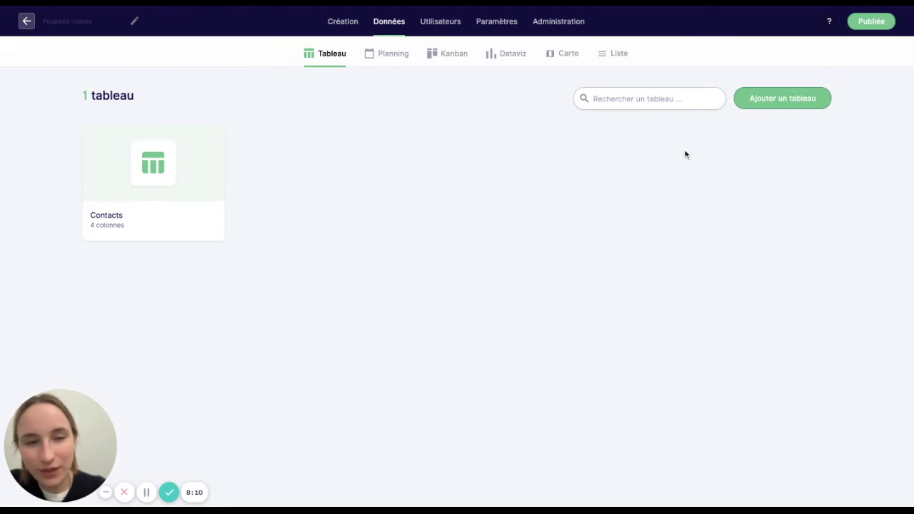
{"action": "left_click", "coordinate": [766, 106]}
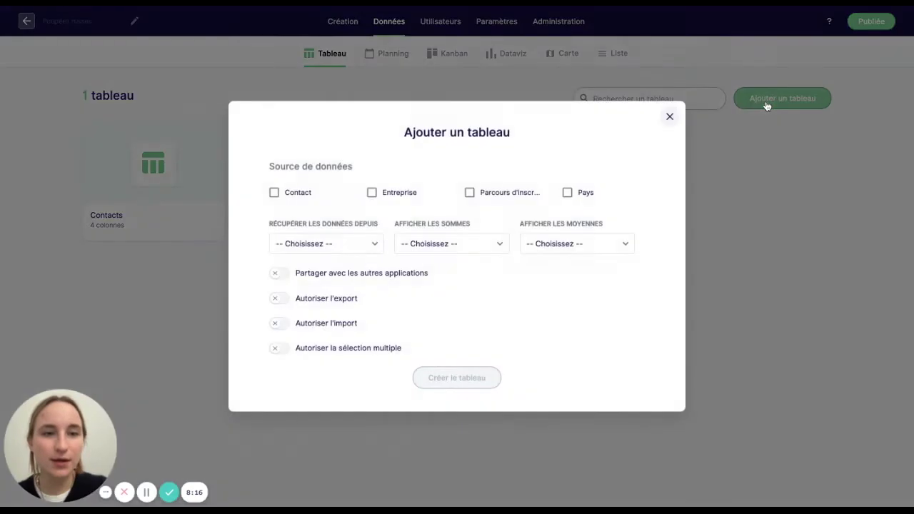
{"action": "left_click", "coordinate": [402, 191]}
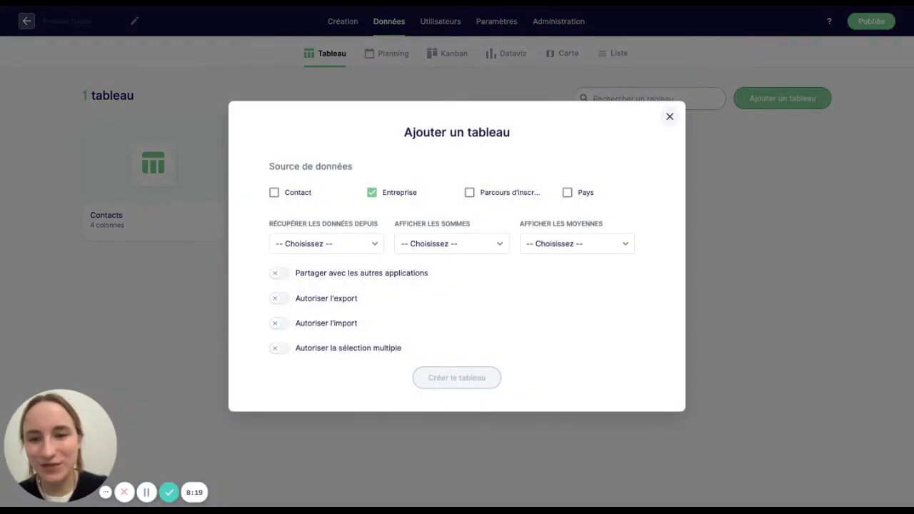
{"action": "left_click", "coordinate": [348, 247]}
{"action": "left_click", "coordinate": [331, 334]}
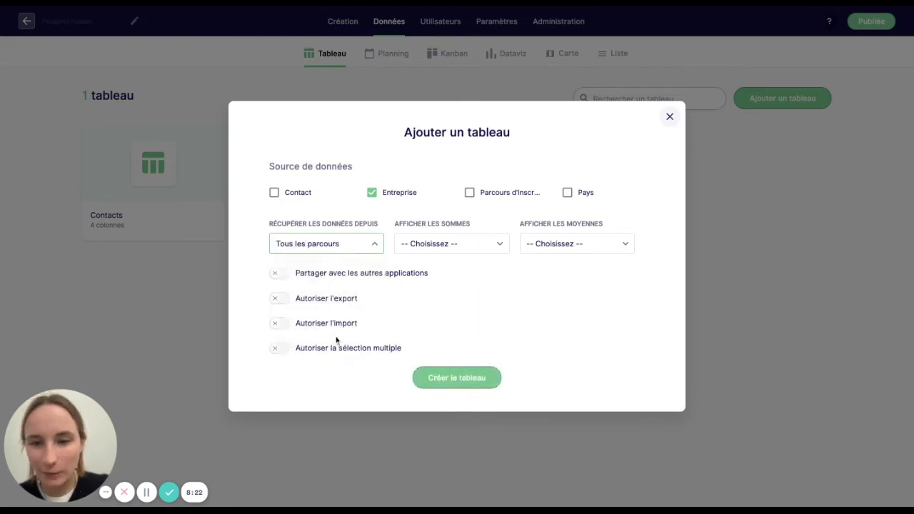
{"action": "left_click", "coordinate": [444, 381]}
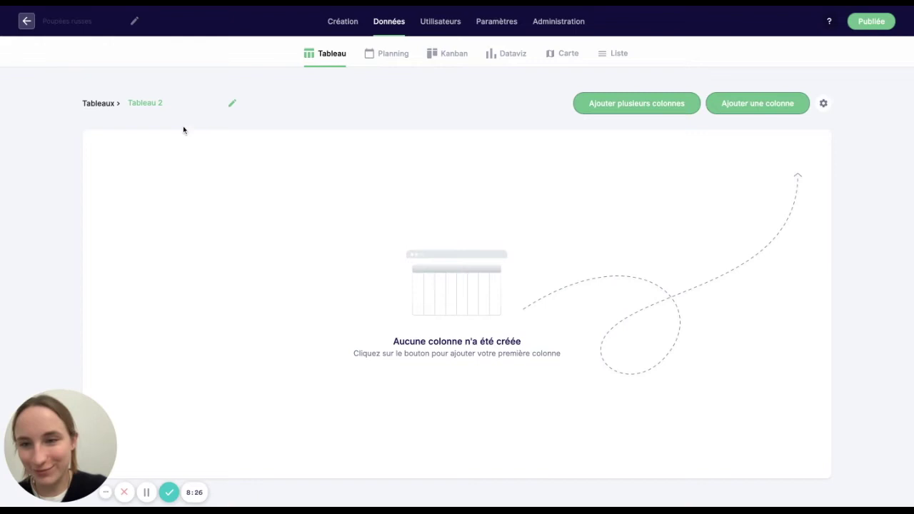
- Rename Tableau 2 to 'Entreprises'
{"action": "left_click", "coordinate": [166, 103]}
{"action": "triple_click", "coordinate": [166, 101]}
{"action": "type", "text": "Entreprises"}
{"action": "key", "text": "Return"}
{"action": "left_click", "coordinate": [638, 105]}
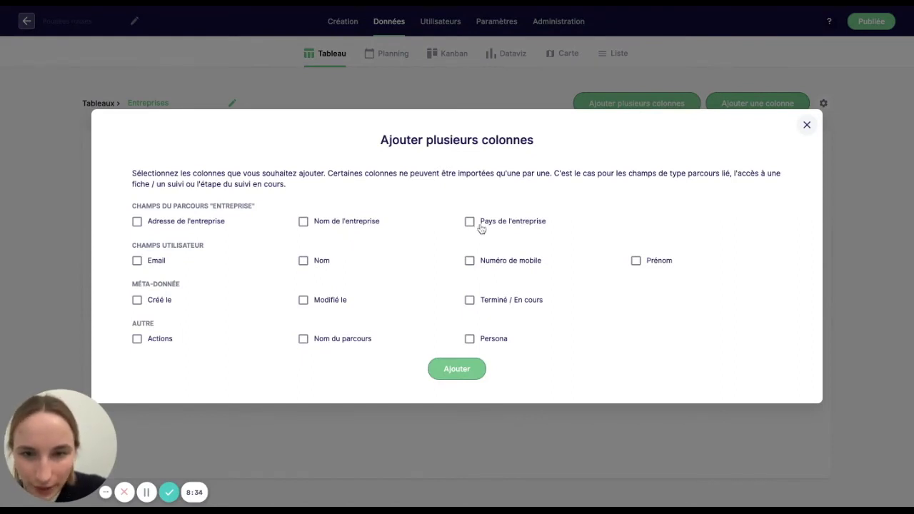
- Add the Nom de l'entreprise and Adresse de l'entreprise columns to the Entreprises table
{"action": "left_click", "coordinate": [316, 223]}
{"action": "left_click", "coordinate": [217, 222]}
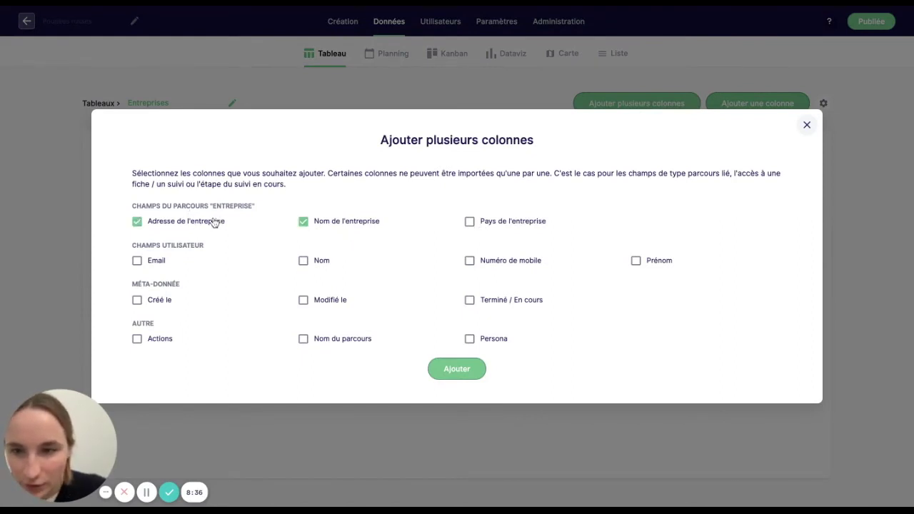
{"action": "left_click", "coordinate": [461, 368]}
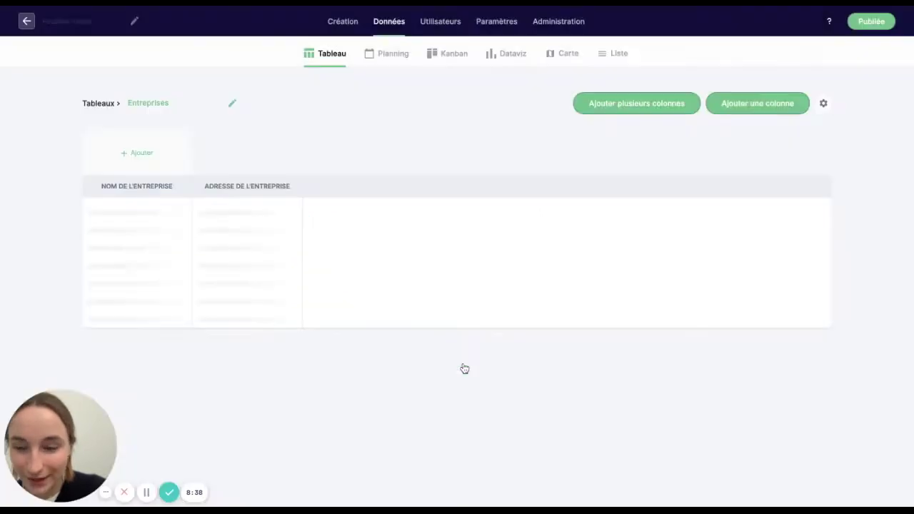
- Add a 'Fiche' button column that opens each row's Entreprise fiche
{"action": "left_click", "coordinate": [768, 117]}
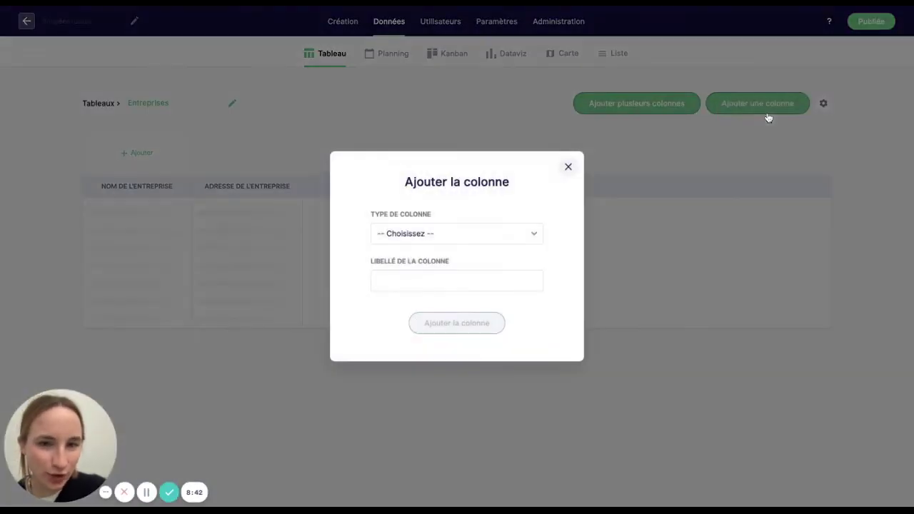
{"action": "left_click", "coordinate": [415, 234]}
{"action": "scroll", "coordinate": [422, 388], "scroll_direction": "down", "scroll_amount": 3}
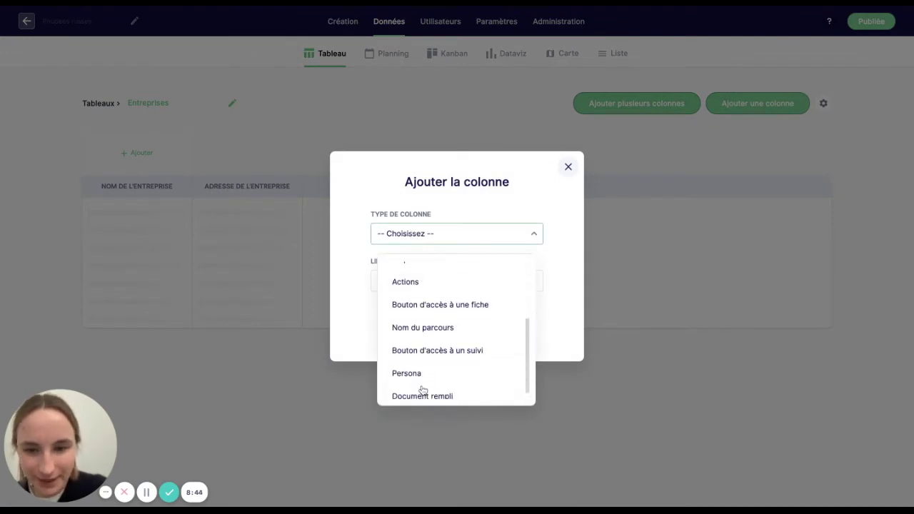
{"action": "left_click", "coordinate": [470, 305]}
{"action": "left_click", "coordinate": [415, 241]}
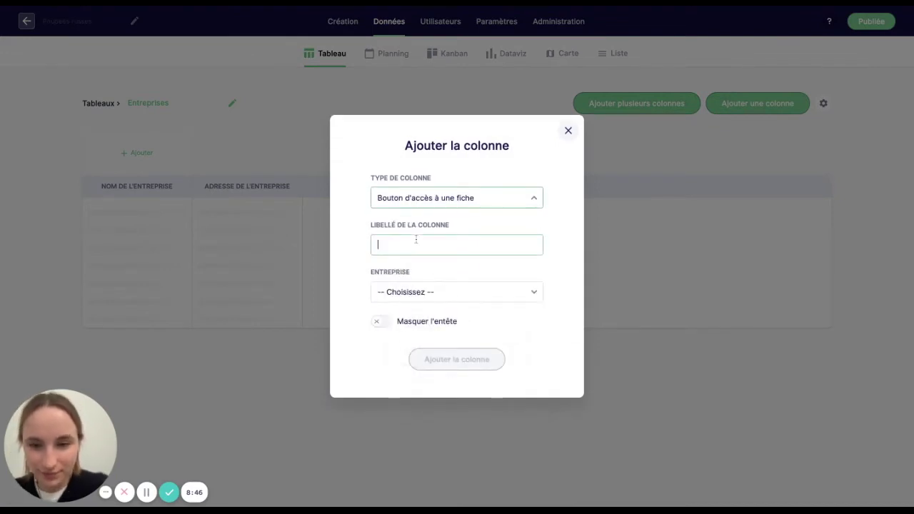
{"action": "type", "text": "Fiche"}
{"action": "left_click", "coordinate": [431, 296]}
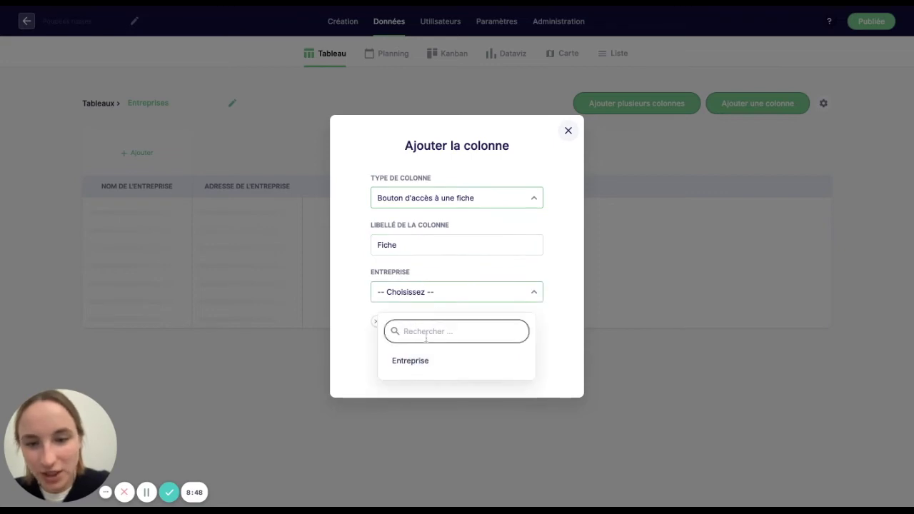
{"action": "left_click", "coordinate": [423, 365]}
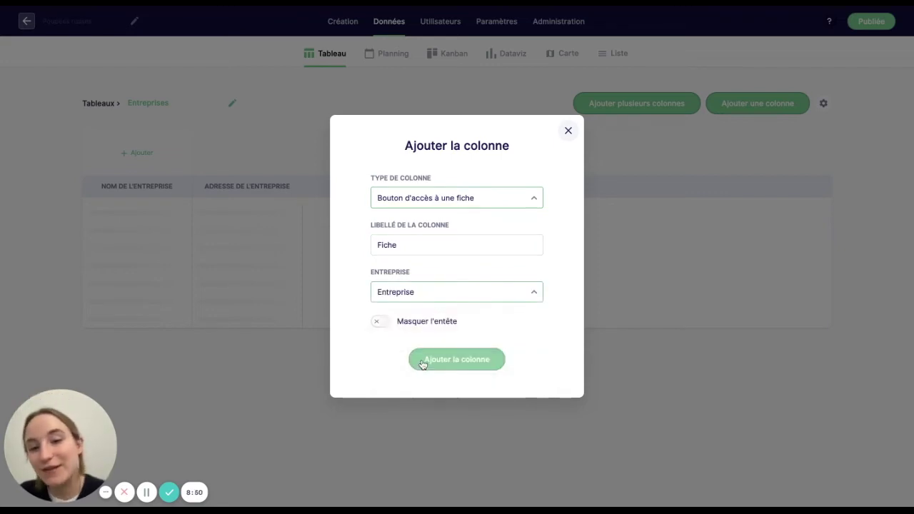
{"action": "left_click", "coordinate": [429, 358]}
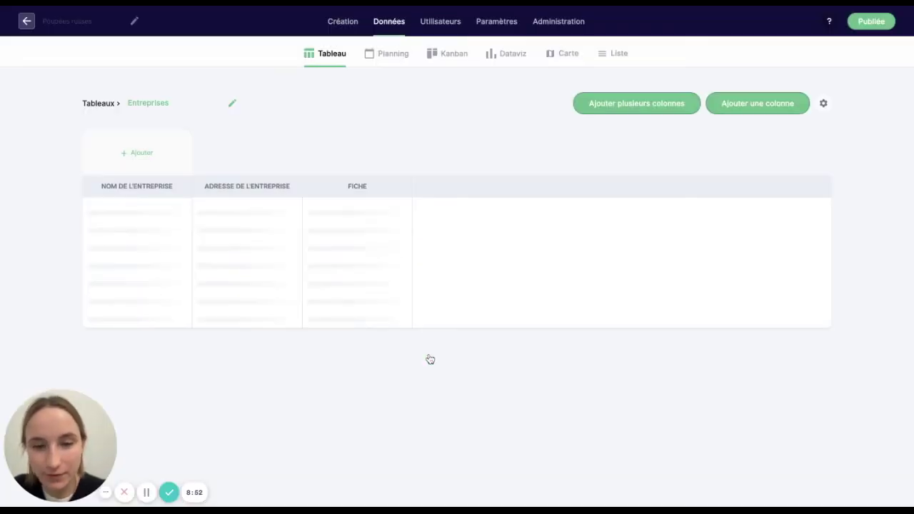
- Create a new fiche in the Pays parcours and rename it 'Pays'
{"action": "left_click", "coordinate": [338, 19]}
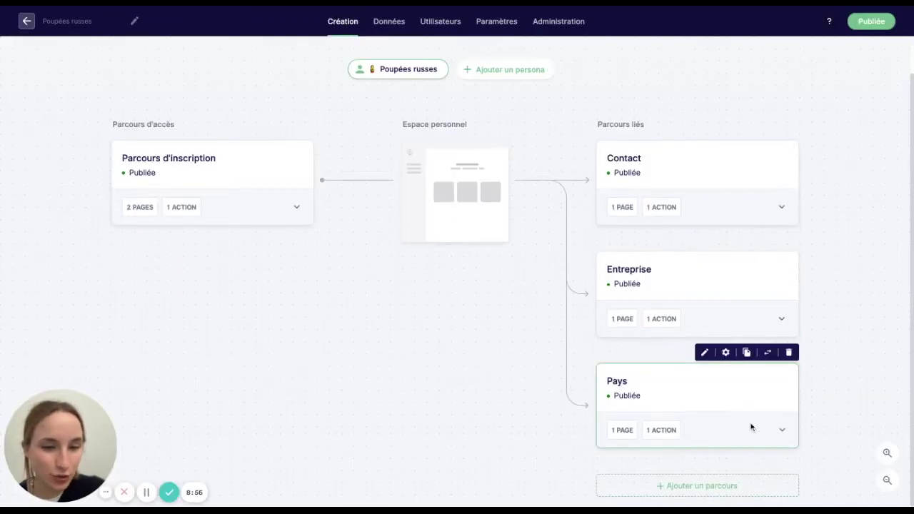
{"action": "left_click", "coordinate": [780, 431]}
{"action": "left_click", "coordinate": [765, 460]}
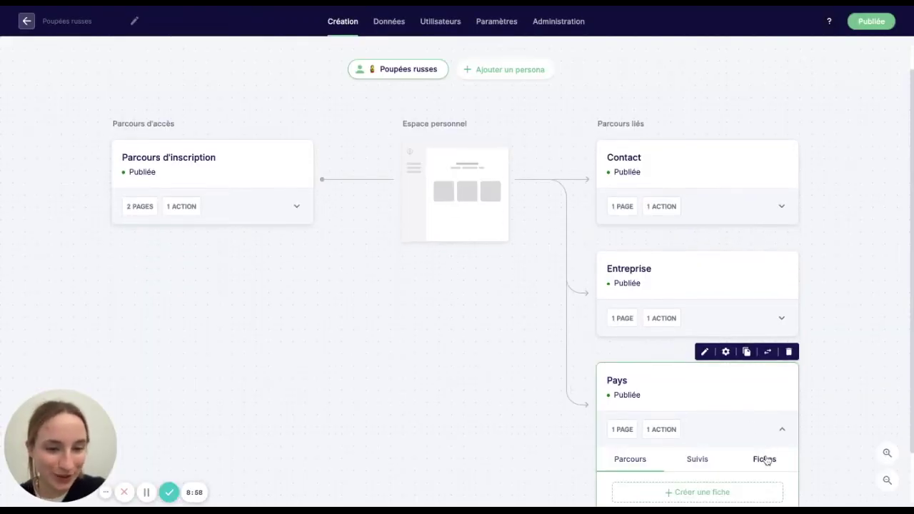
{"action": "scroll", "coordinate": [757, 465], "scroll_direction": "down", "scroll_amount": 2}
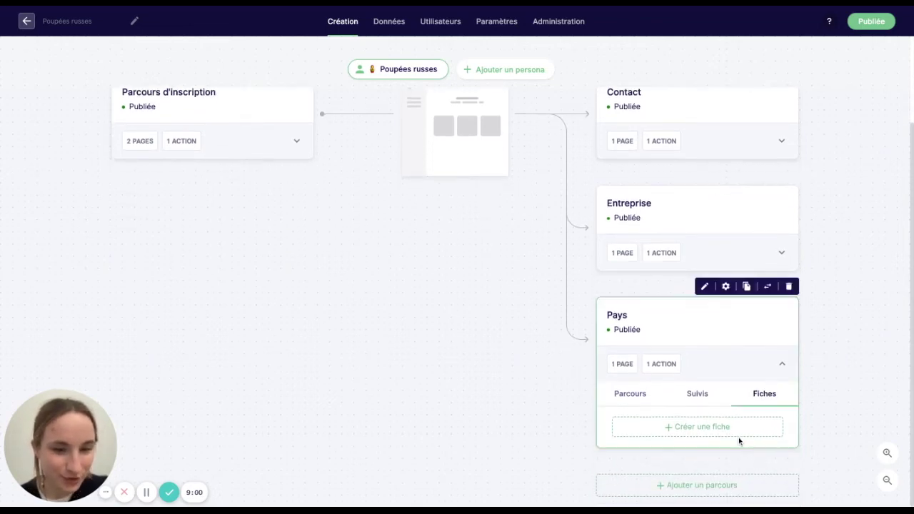
{"action": "left_click", "coordinate": [733, 427]}
{"action": "left_click", "coordinate": [710, 428]}
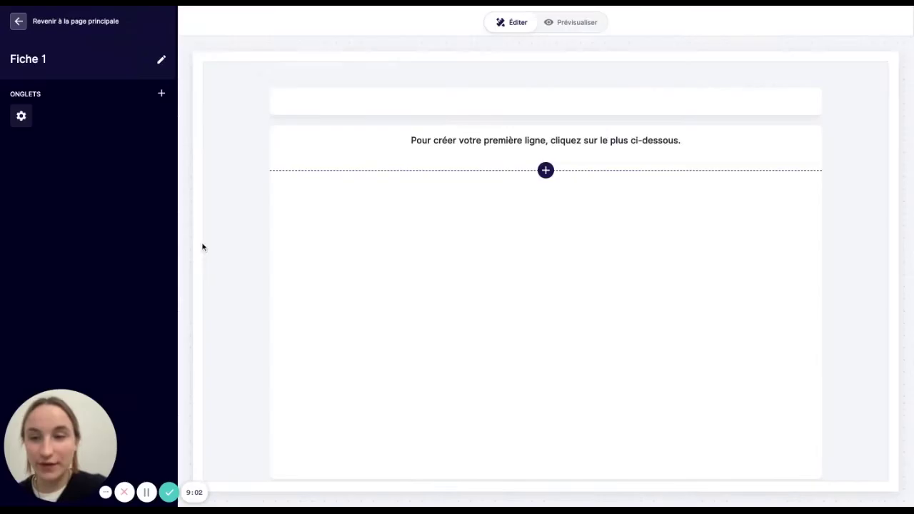
{"action": "left_click", "coordinate": [47, 57]}
{"action": "key", "text": "ctrl+a"}
{"action": "type", "text": "Pays"}
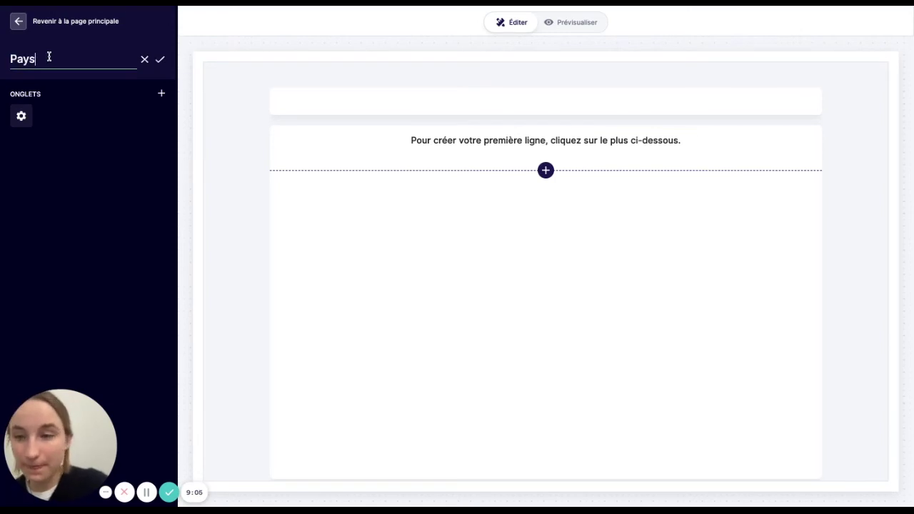
{"action": "key", "text": "Return"}
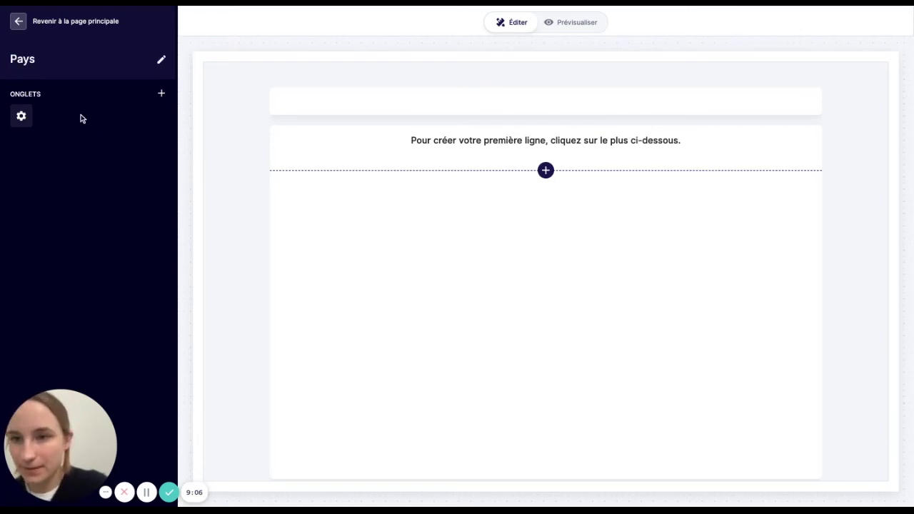
- Add a 'Pays' tab to the fiche containing a one-column row
{"action": "left_click", "coordinate": [162, 93]}
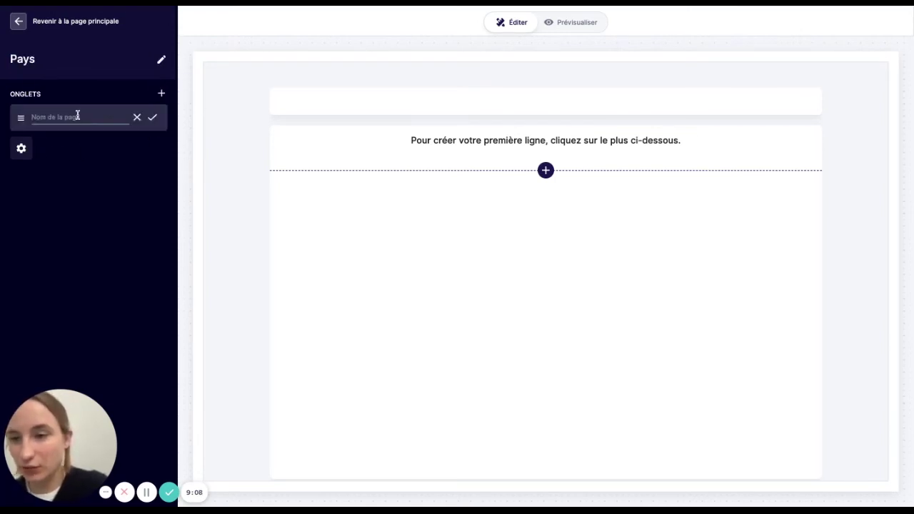
{"action": "type", "text": "Pays"}
{"action": "key", "text": "Return"}
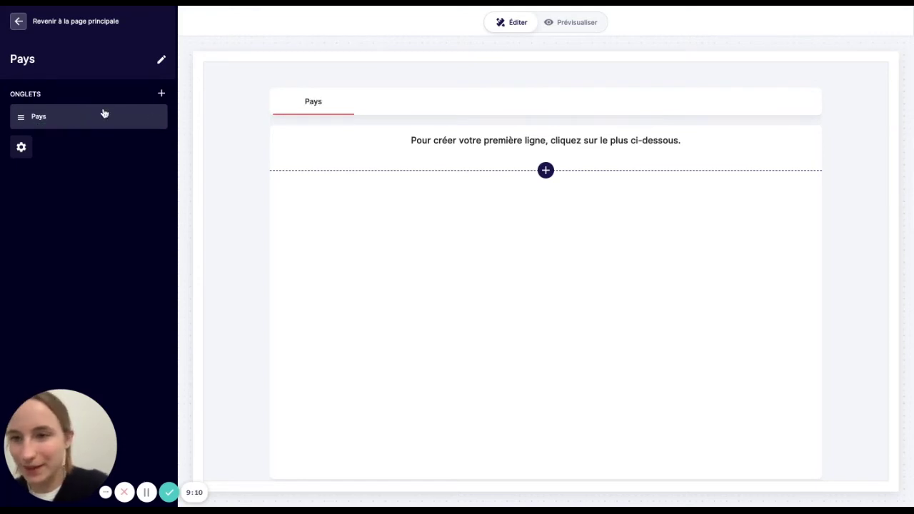
{"action": "left_click", "coordinate": [545, 170]}
{"action": "left_click", "coordinate": [541, 267]}
{"action": "left_click", "coordinate": [578, 421]}
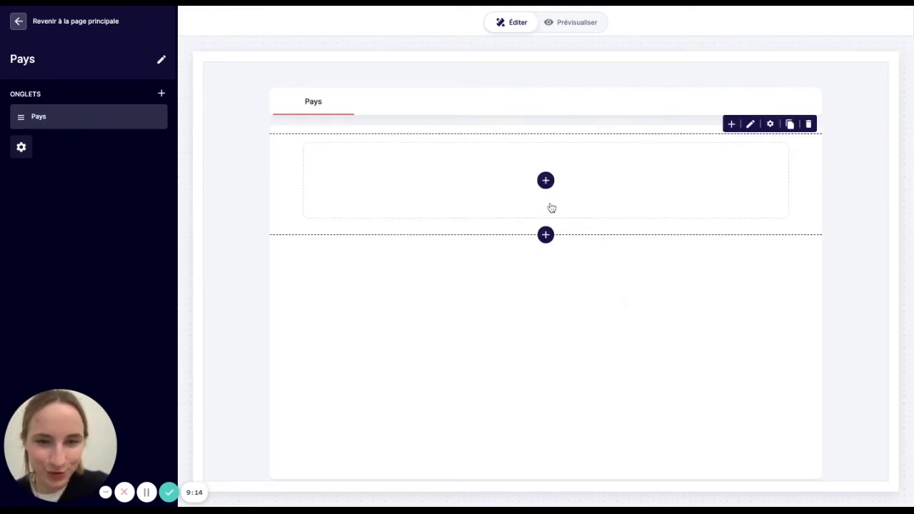
- Insert an Entreprises table filtered by Pays de l'entreprise, save it, and leave the editor
{"action": "left_click", "coordinate": [545, 180]}
{"action": "type", "text": "tab"}
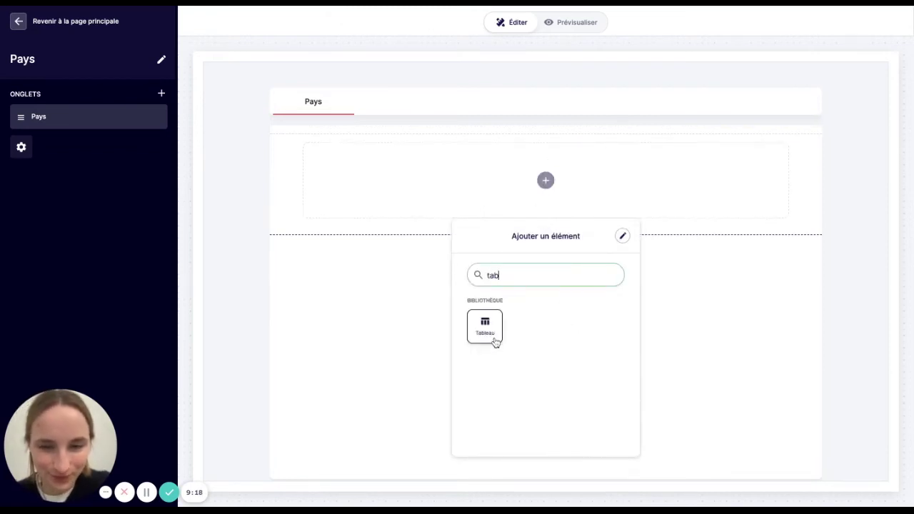
{"action": "left_click", "coordinate": [494, 341]}
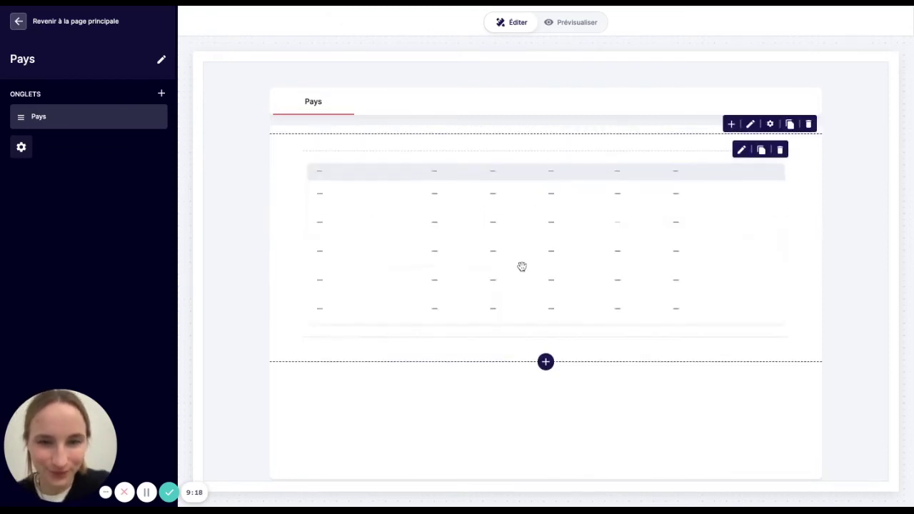
{"action": "left_click", "coordinate": [532, 330]}
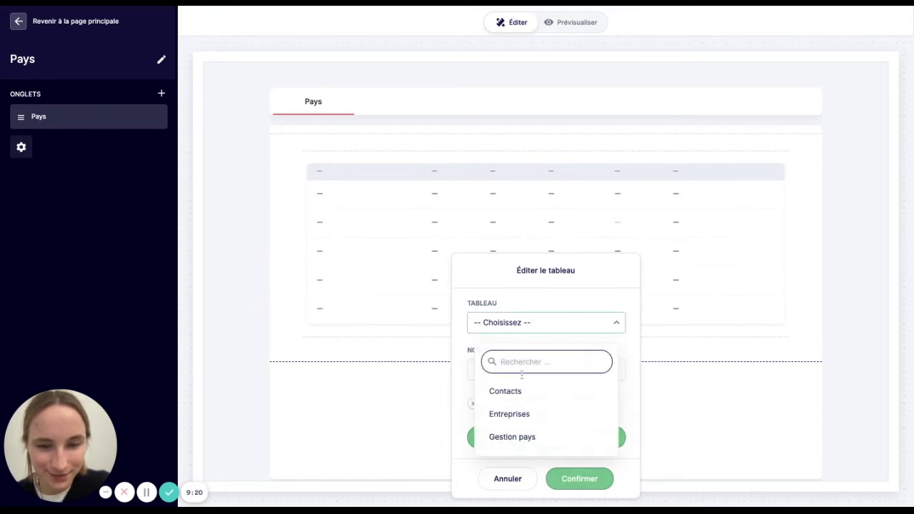
{"action": "left_click", "coordinate": [510, 414]}
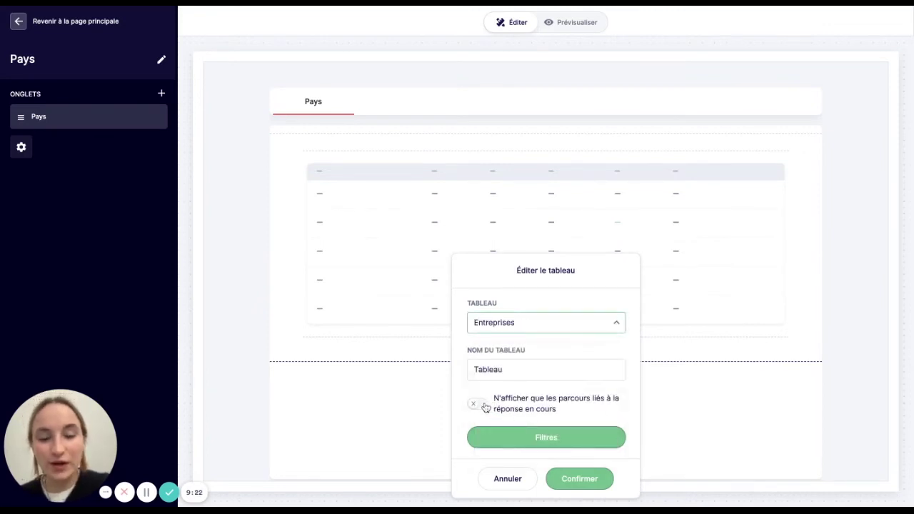
{"action": "left_click", "coordinate": [483, 405]}
{"action": "left_click", "coordinate": [474, 438]}
{"action": "scroll", "coordinate": [474, 442], "scroll_direction": "down", "scroll_amount": 1}
{"action": "left_click", "coordinate": [474, 446]}
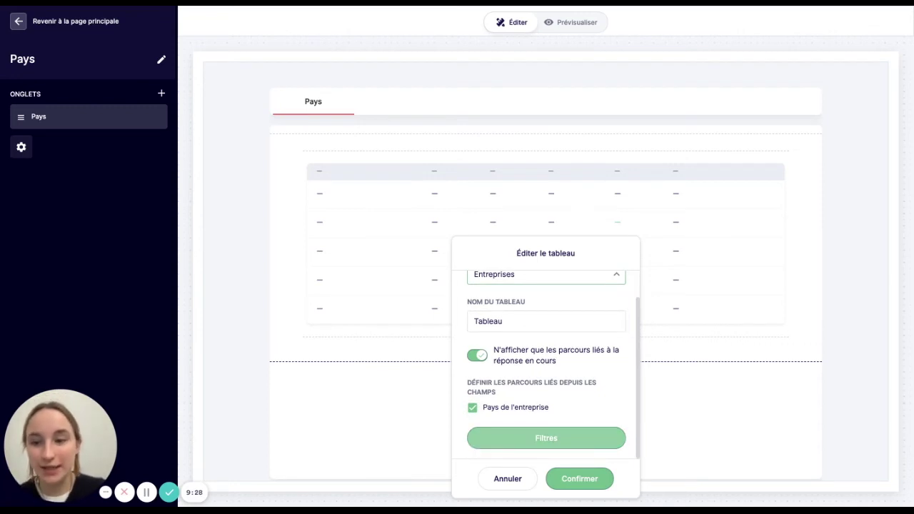
{"action": "left_click", "coordinate": [578, 477]}
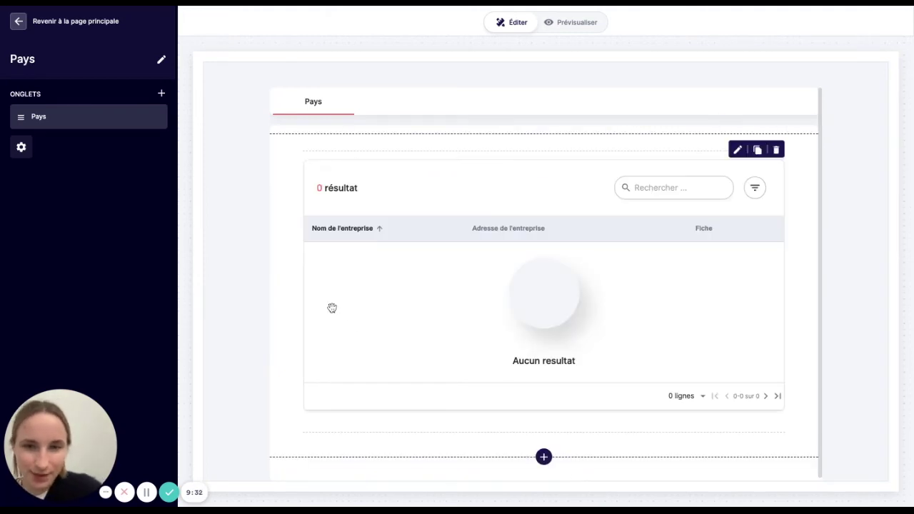
{"action": "left_click", "coordinate": [19, 22]}
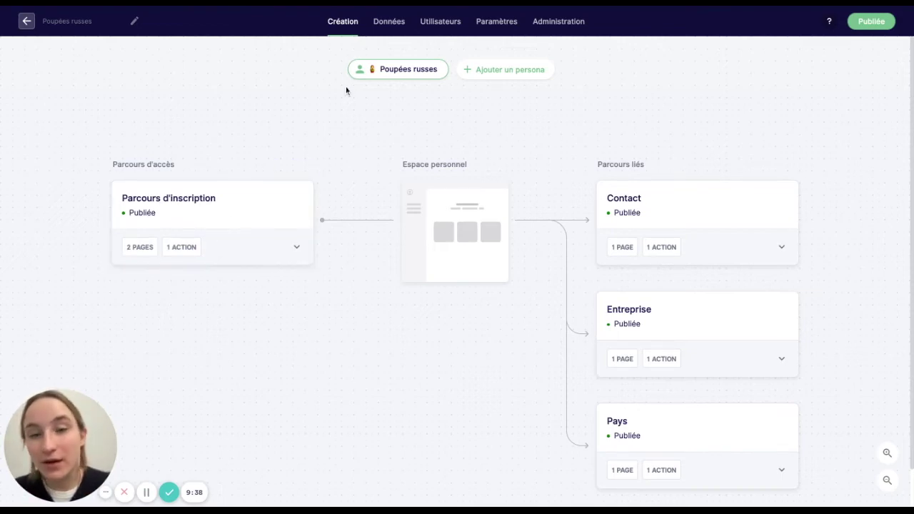
- View the existing Pays list under Données > Liste
{"action": "left_click", "coordinate": [397, 26]}
{"action": "left_click", "coordinate": [608, 57]}
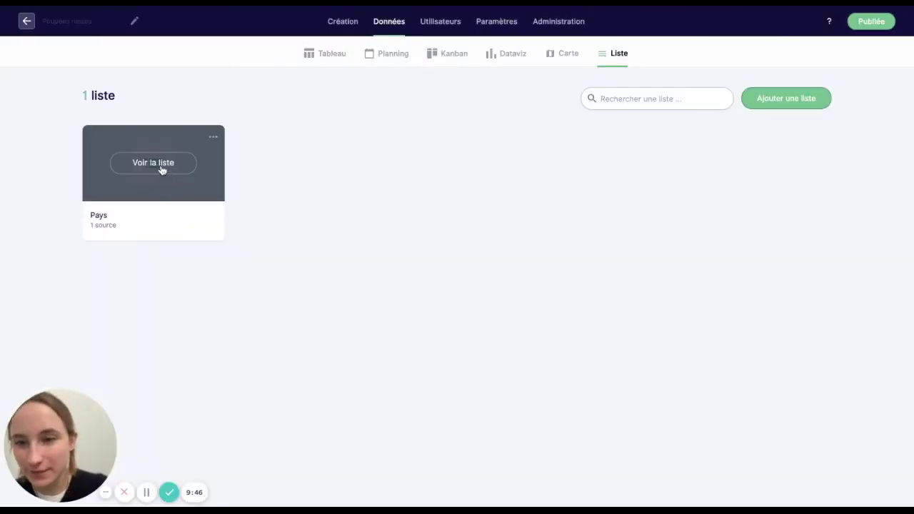
{"action": "left_click", "coordinate": [160, 168]}
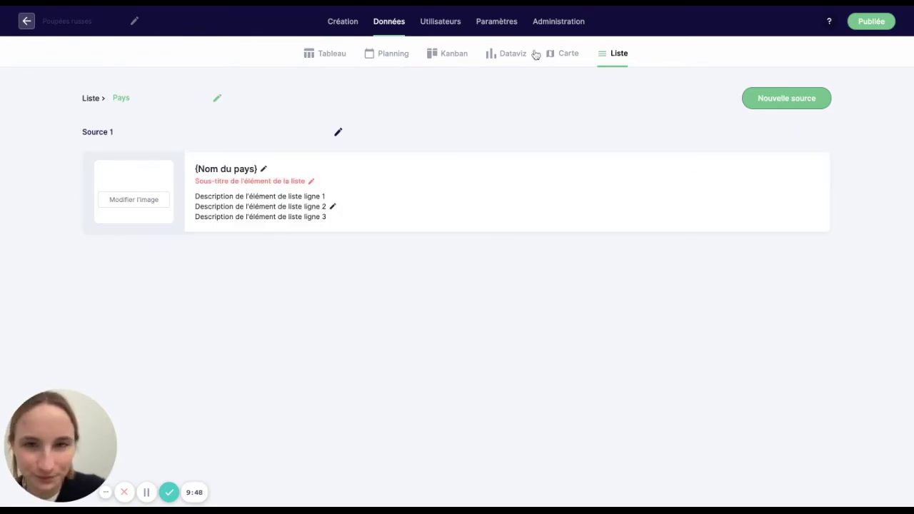
{"action": "left_click", "coordinate": [604, 57]}
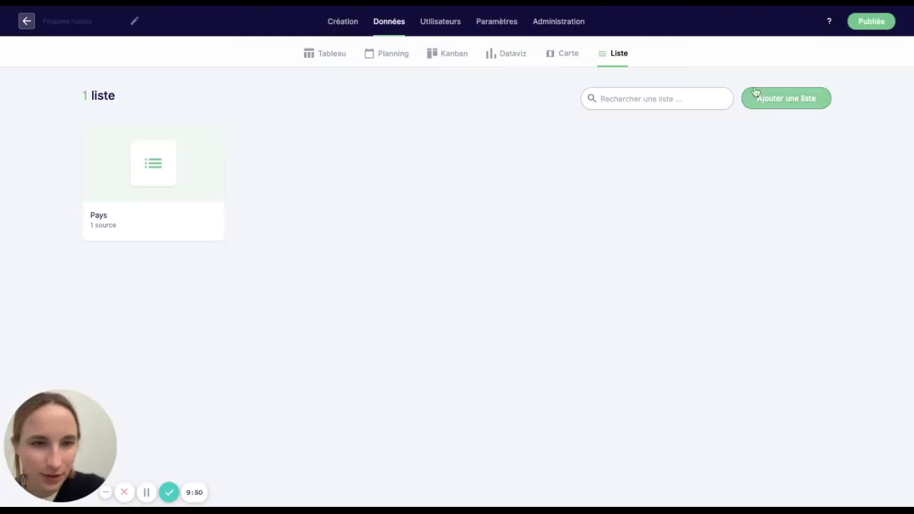
- Create a new list named 'Pays 2'
{"action": "left_click", "coordinate": [783, 99]}
{"action": "left_click", "coordinate": [396, 264]}
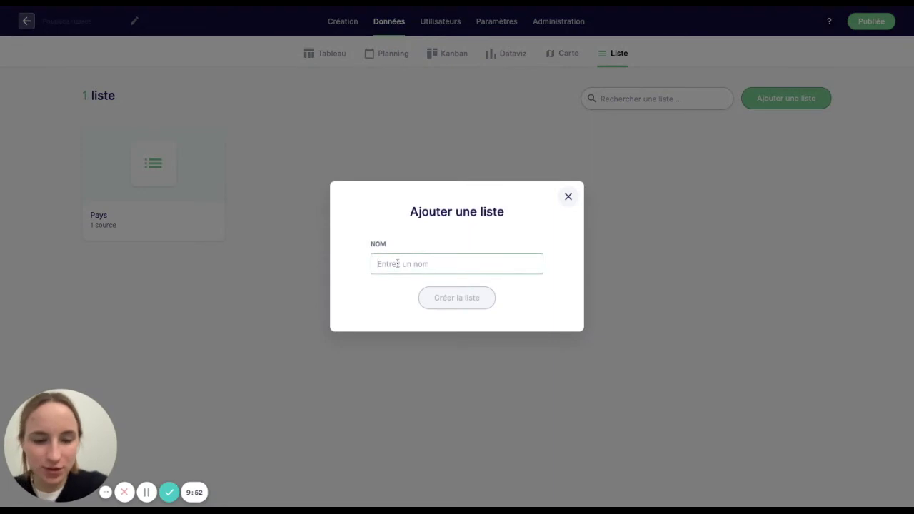
{"action": "type", "text": "Pays"}
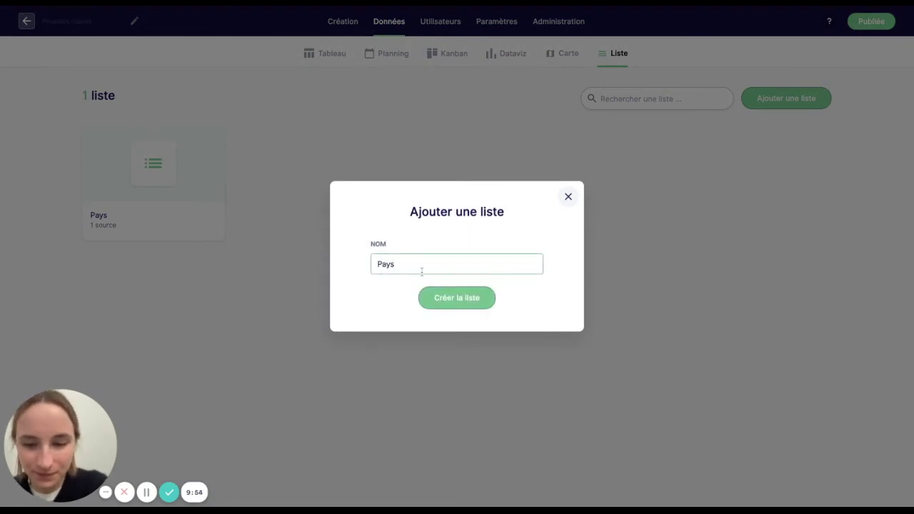
{"action": "type", "text": " 2"}
{"action": "left_click", "coordinate": [460, 298]}
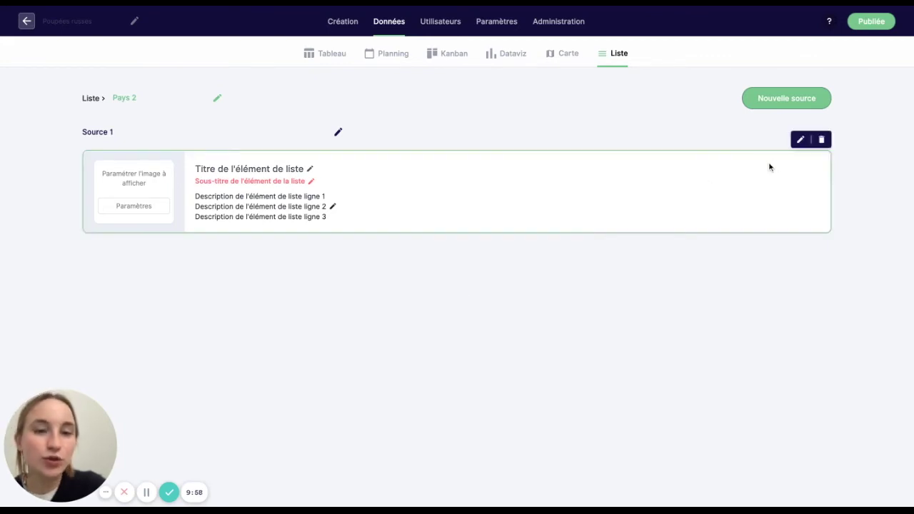
- Set Source 1 to draw on the Pays parcours, retrieving all parcours
{"action": "left_click", "coordinate": [800, 142]}
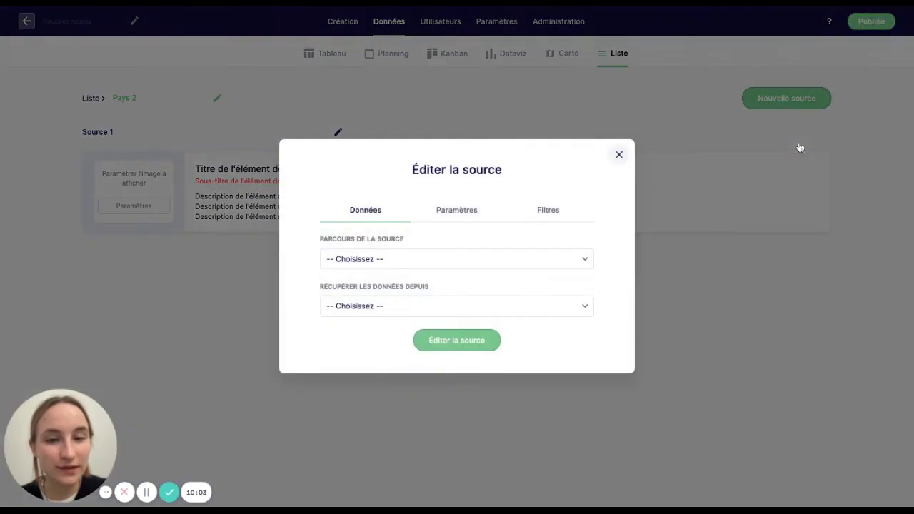
{"action": "left_click", "coordinate": [346, 267]}
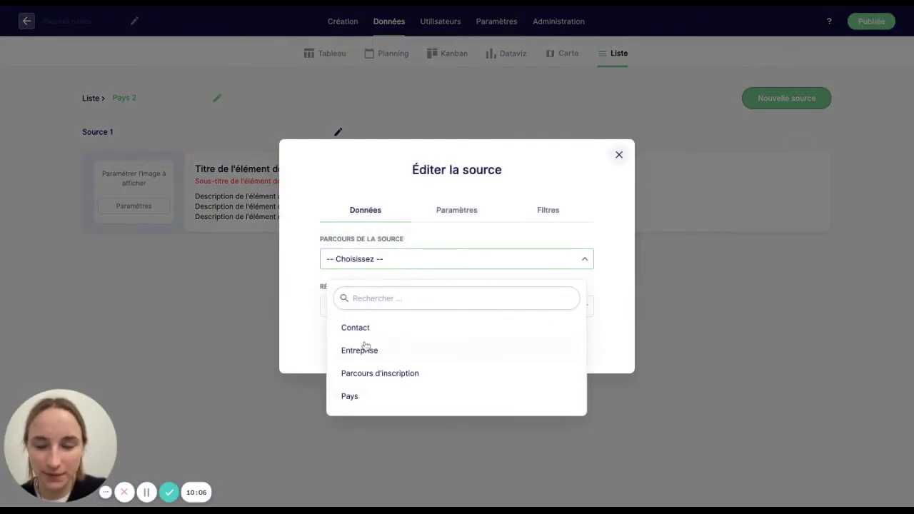
{"action": "left_click", "coordinate": [356, 397]}
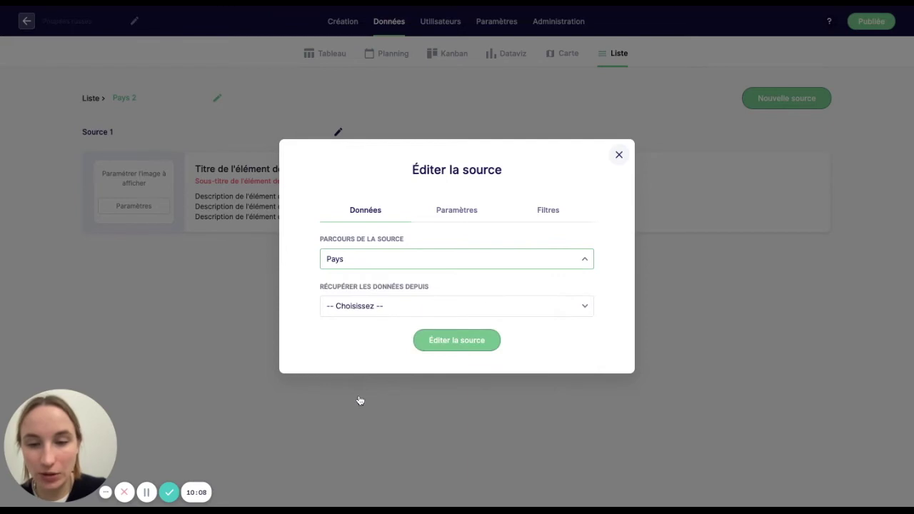
{"action": "left_click", "coordinate": [384, 313]}
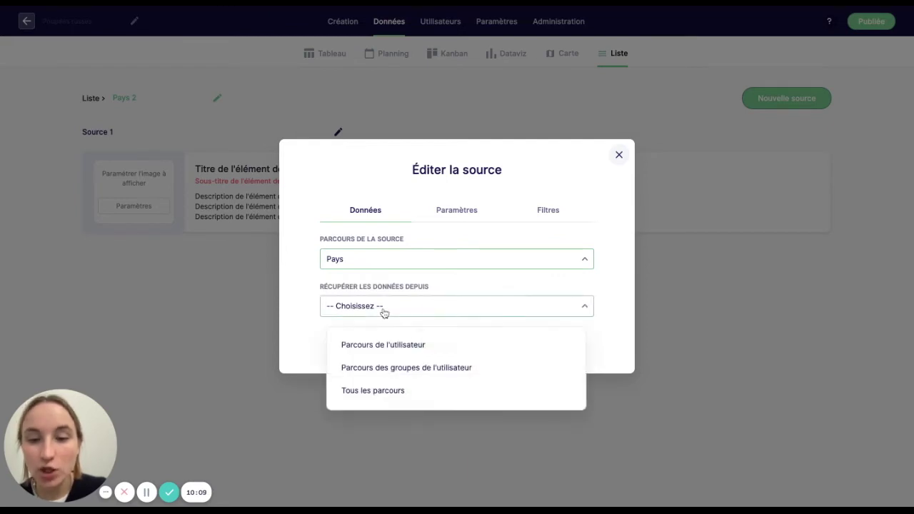
- Make list items redirect to the Pays fiche and save the source
{"action": "left_click", "coordinate": [441, 211]}
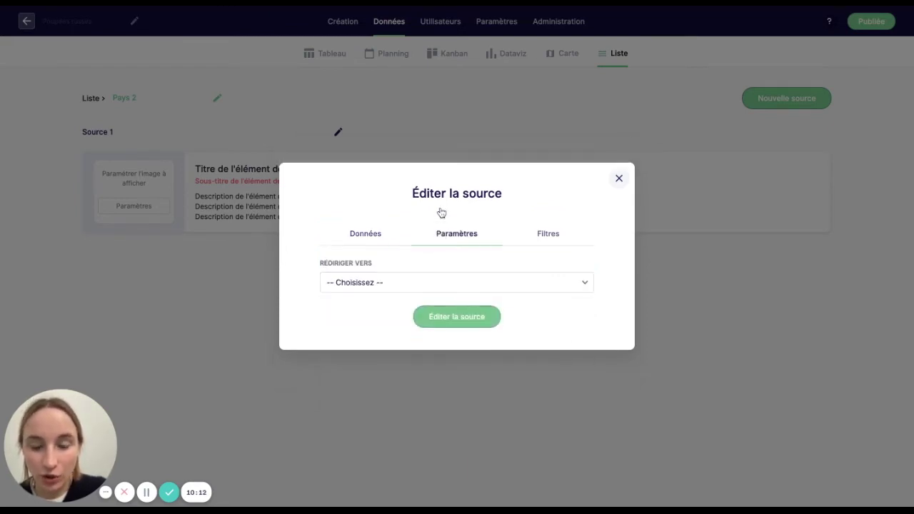
{"action": "left_click", "coordinate": [364, 283]}
{"action": "left_click", "coordinate": [360, 346]}
{"action": "left_click", "coordinate": [377, 296]}
{"action": "left_click", "coordinate": [365, 362]}
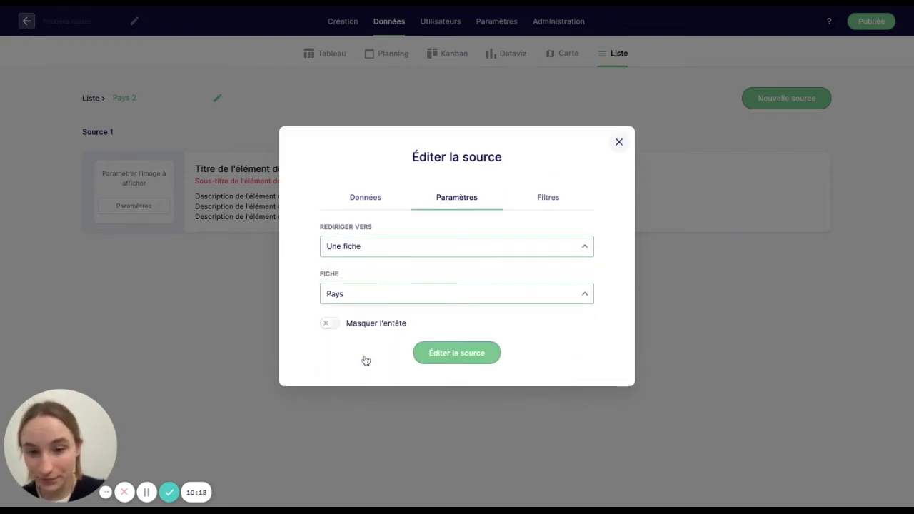
{"action": "left_click", "coordinate": [460, 351]}
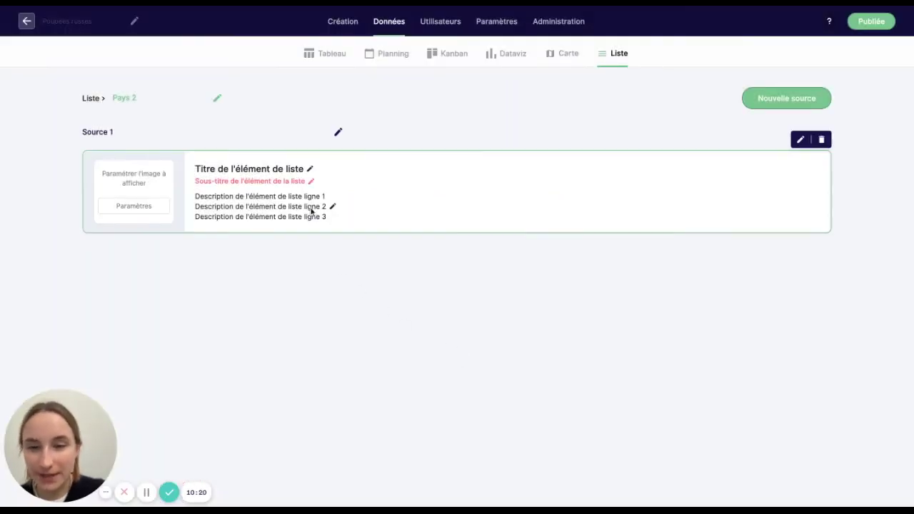
- Set the list item title to the {Nom du pays} variable
{"action": "left_click", "coordinate": [292, 175]}
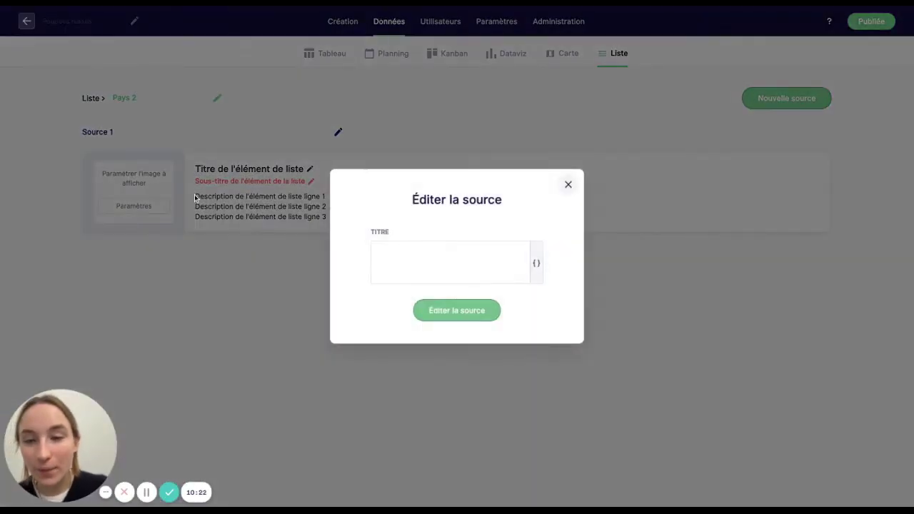
{"action": "left_click", "coordinate": [536, 263]}
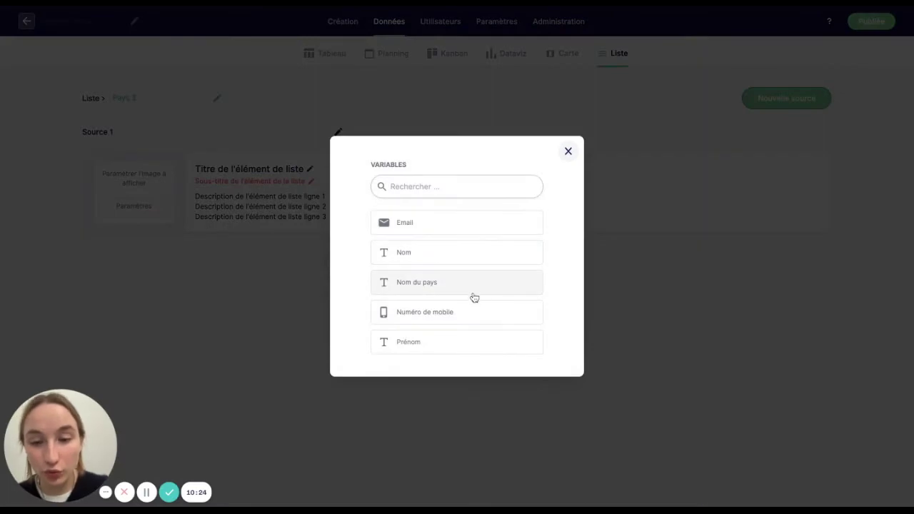
{"action": "left_click", "coordinate": [479, 297]}
{"action": "left_click", "coordinate": [466, 312]}
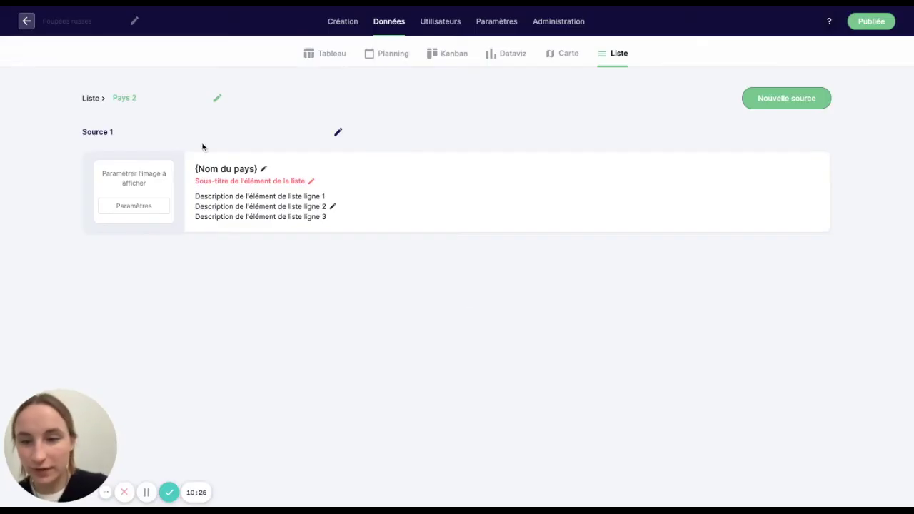
- Show each item's image from the Drapeau du pays file field
{"action": "left_click", "coordinate": [151, 206]}
{"action": "left_click", "coordinate": [424, 270]}
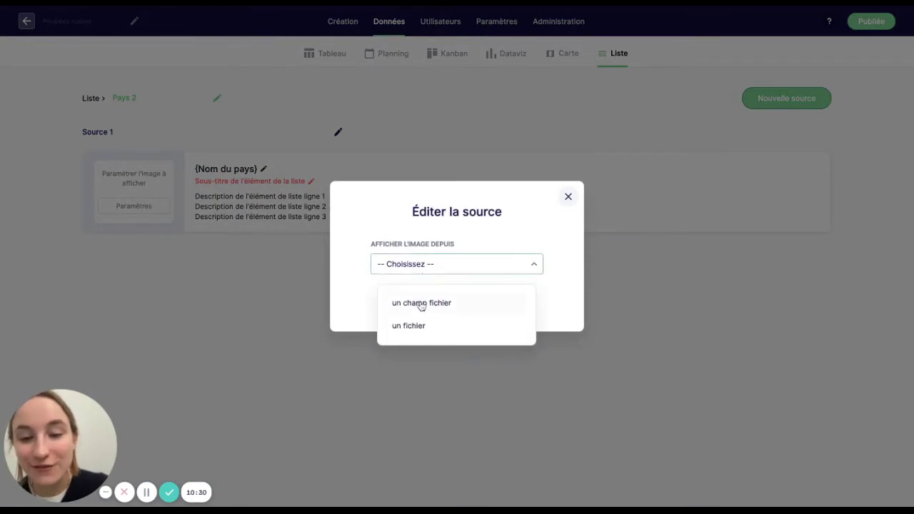
{"action": "left_click", "coordinate": [422, 304]}
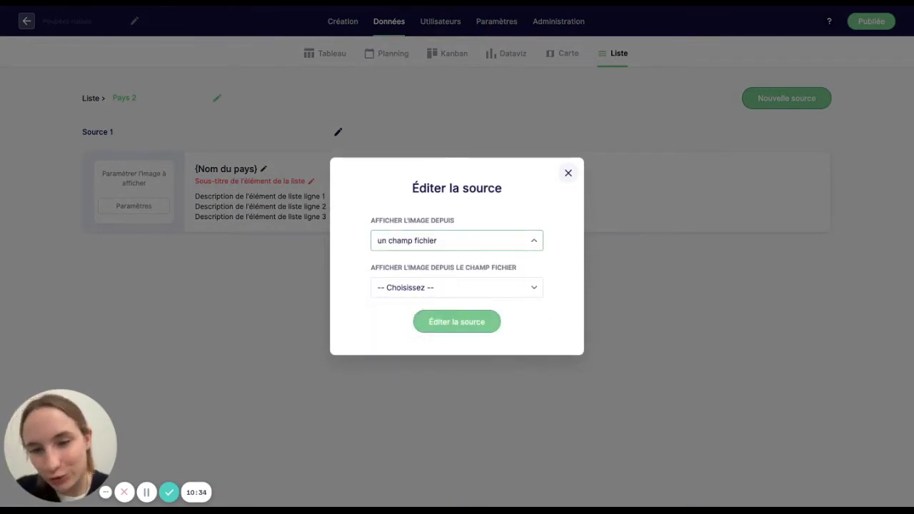
{"action": "left_click", "coordinate": [421, 287]}
{"action": "left_click", "coordinate": [419, 326]}
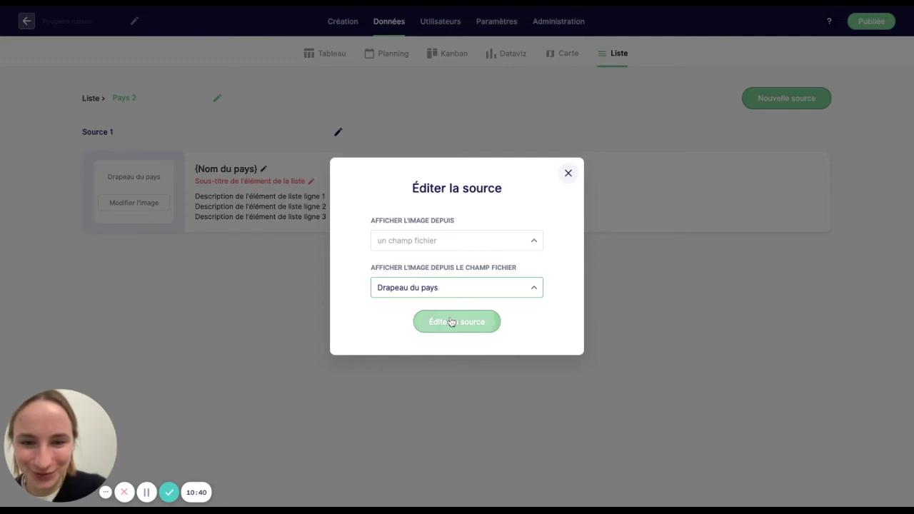
{"action": "left_click", "coordinate": [451, 321]}
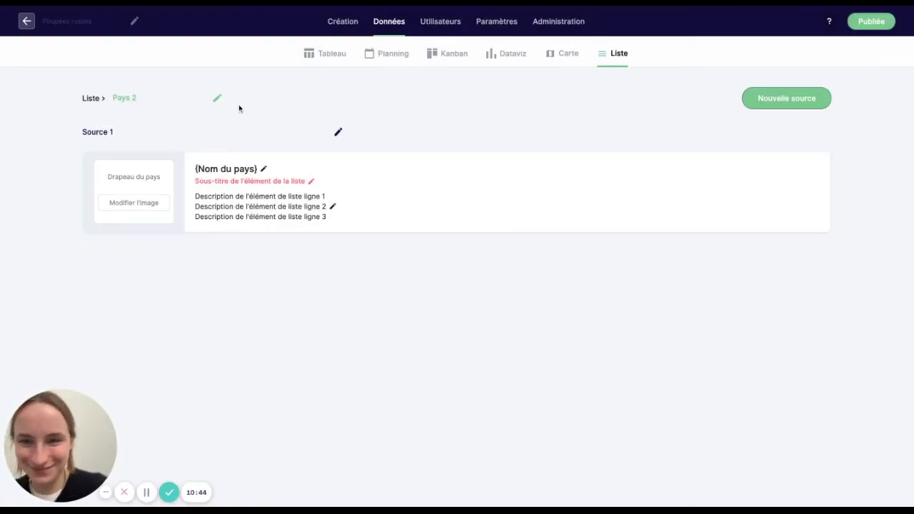
{"action": "left_click", "coordinate": [357, 25]}
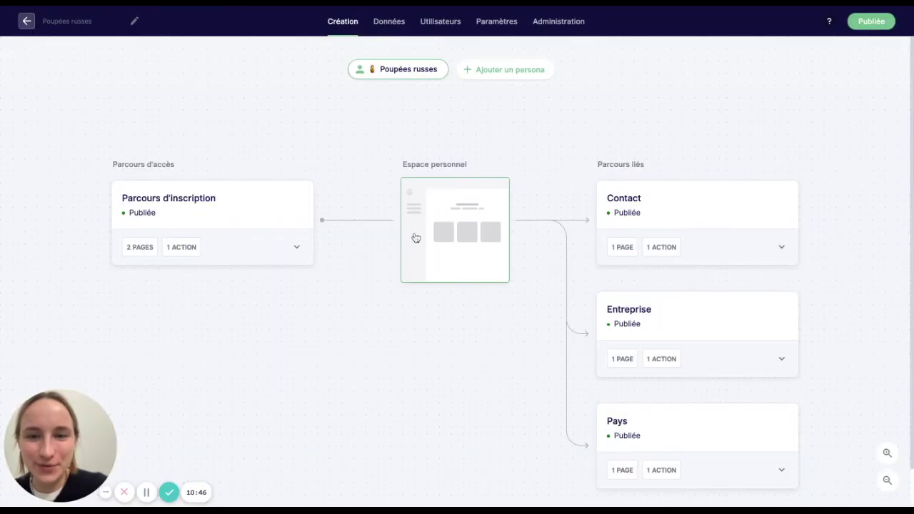
- Add a one-column row to the personal space page holding a Liste element showing Pays 2
{"action": "left_click", "coordinate": [435, 229]}
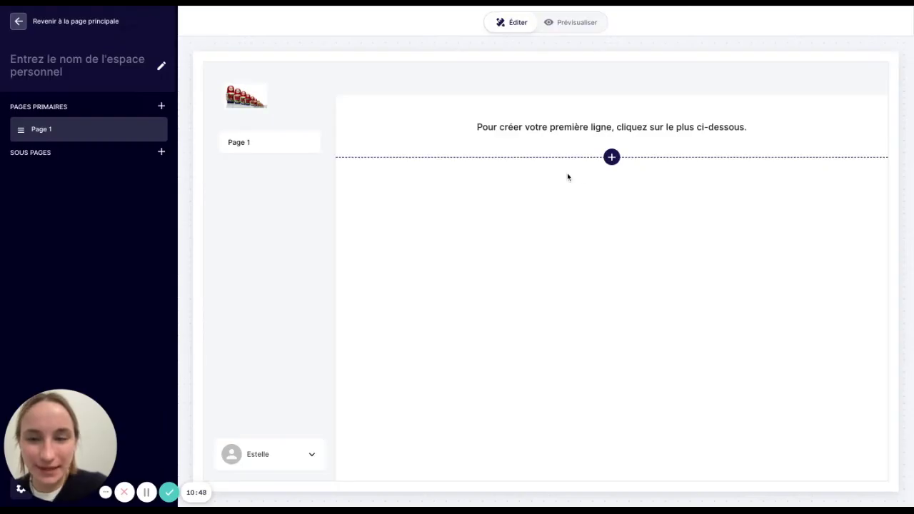
{"action": "left_click", "coordinate": [612, 157]}
{"action": "left_click", "coordinate": [603, 245]}
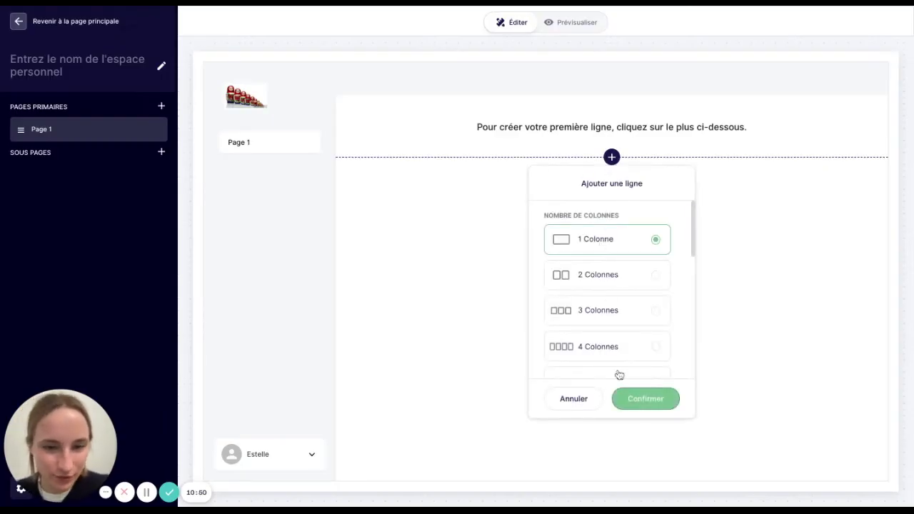
{"action": "left_click", "coordinate": [637, 397]}
{"action": "left_click", "coordinate": [607, 180]}
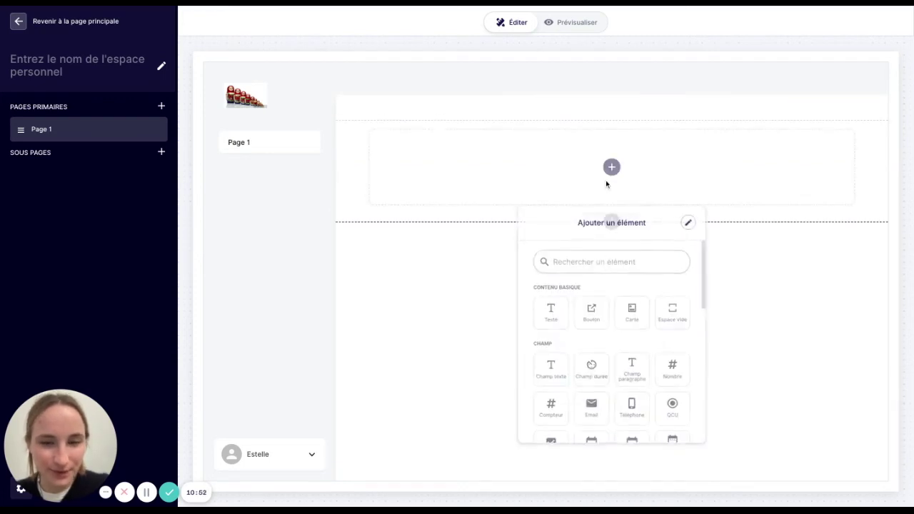
{"action": "left_click", "coordinate": [590, 252]}
{"action": "type", "text": "liste"}
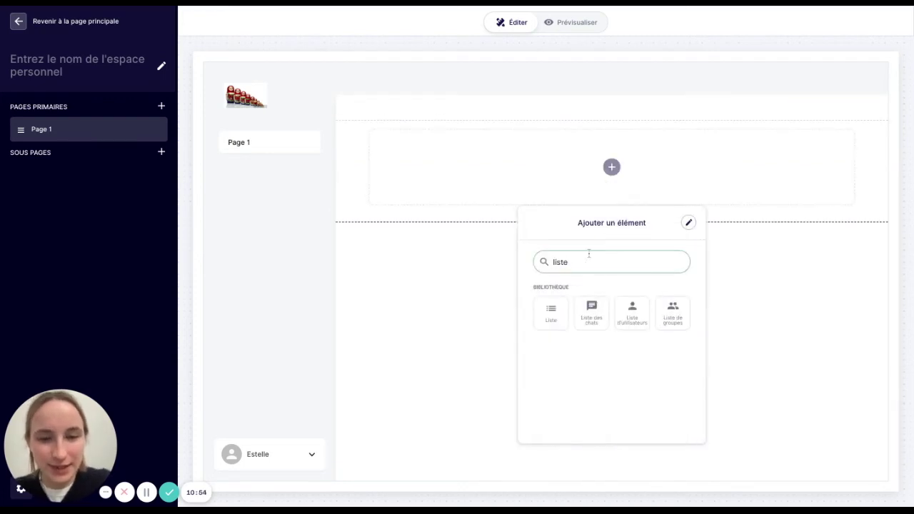
{"action": "left_click", "coordinate": [563, 306]}
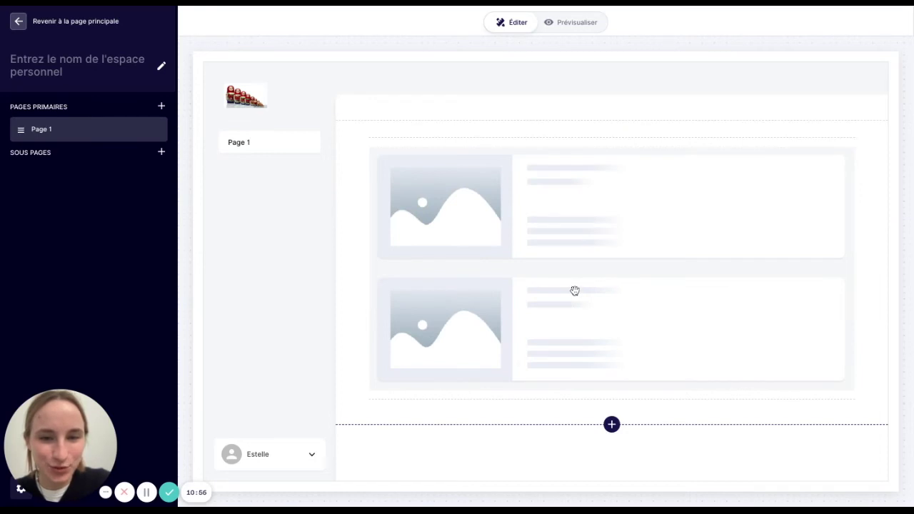
{"action": "left_click", "coordinate": [564, 429]}
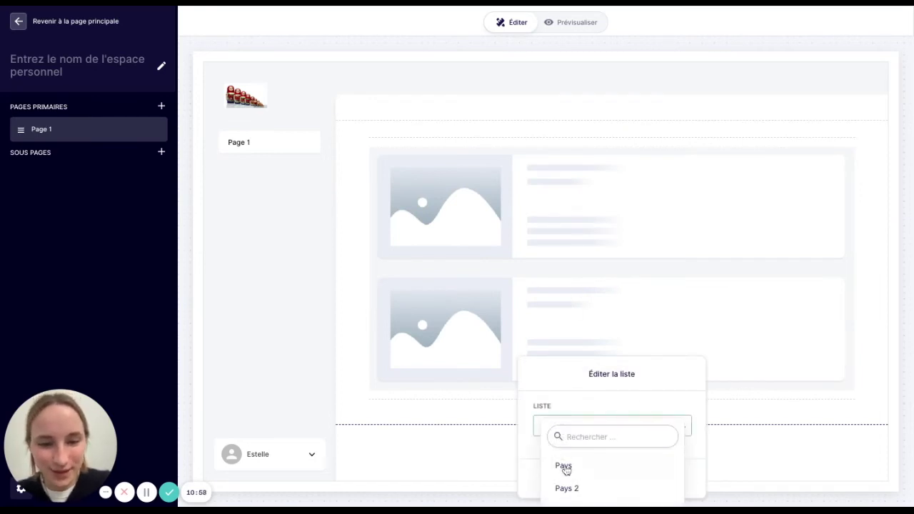
{"action": "left_click", "coordinate": [571, 489]}
{"action": "left_click", "coordinate": [641, 479]}
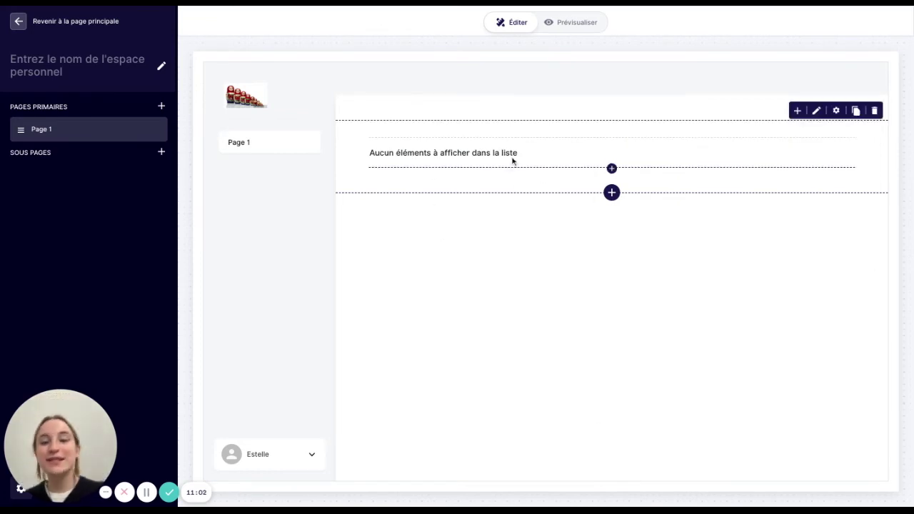
- Inspect the Pays fiche's Entreprises table, then return to the overview
{"action": "mouse_move", "coordinate": [519, 147]}
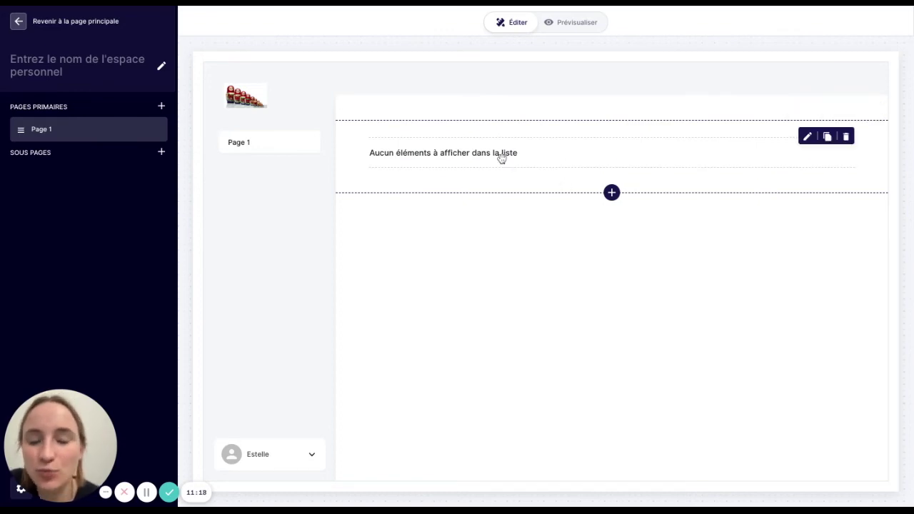
{"action": "left_click", "coordinate": [19, 22]}
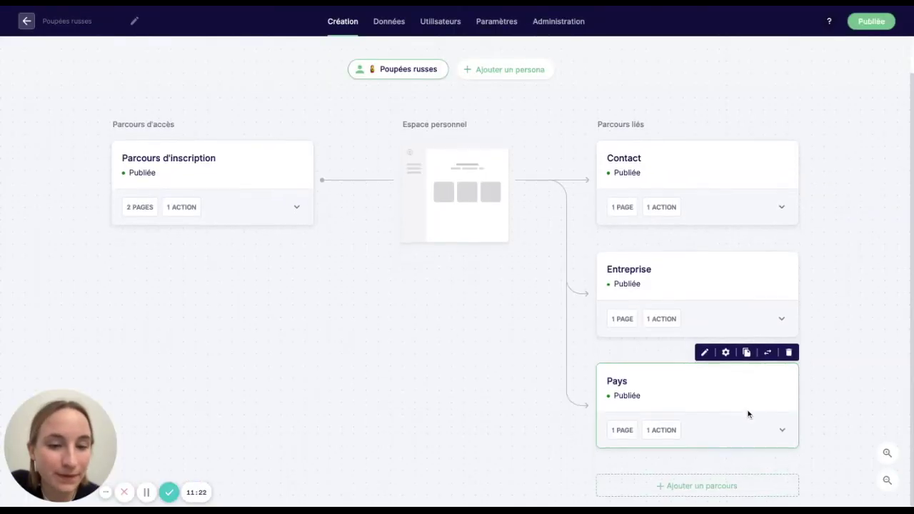
{"action": "left_click", "coordinate": [784, 434]}
{"action": "left_click", "coordinate": [766, 458]}
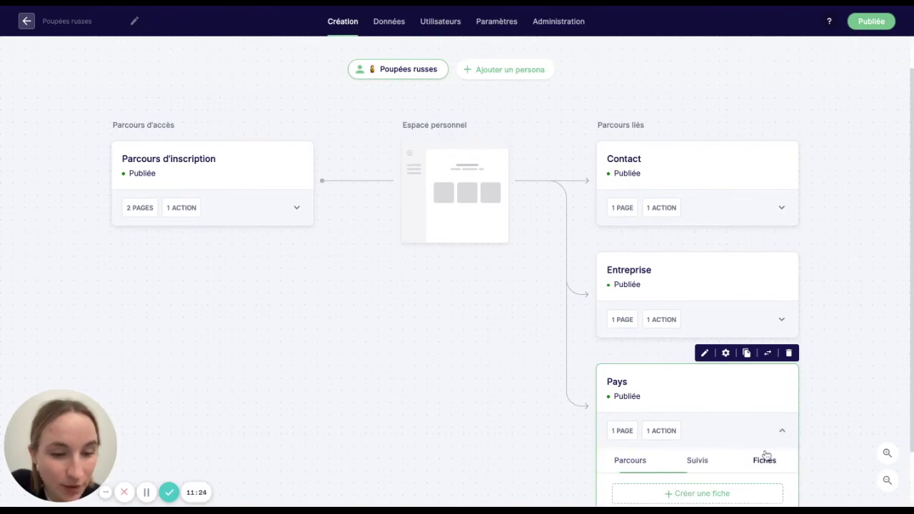
{"action": "left_click", "coordinate": [699, 495]}
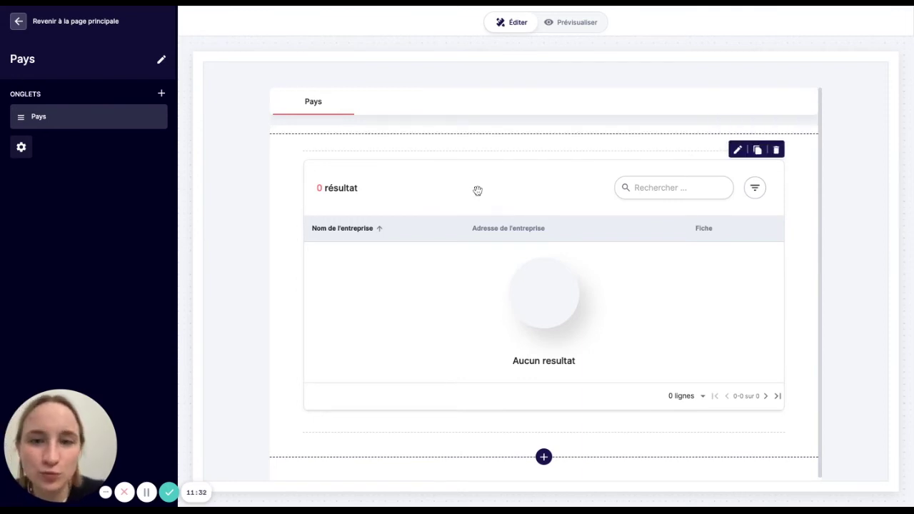
{"action": "left_click", "coordinate": [18, 24]}
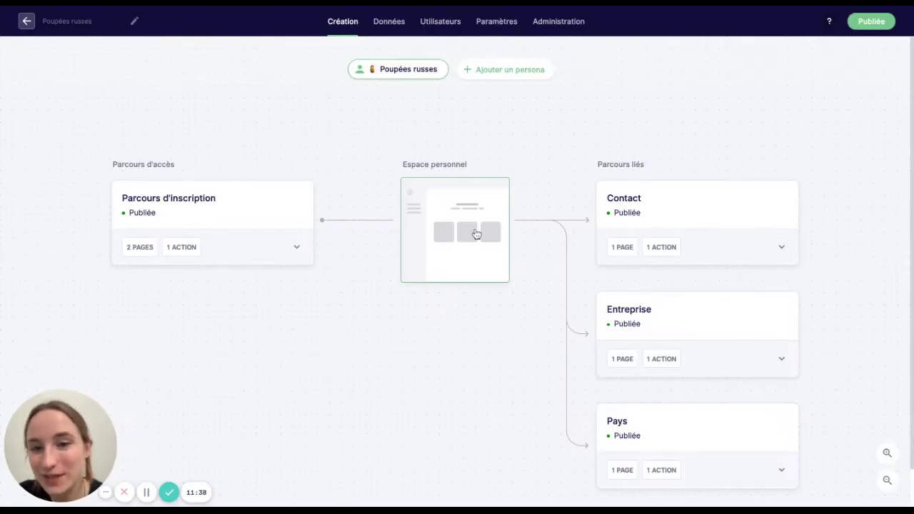
- Add a button above the country list labelled '+ Ajouter un pays'
{"action": "left_click", "coordinate": [477, 234]}
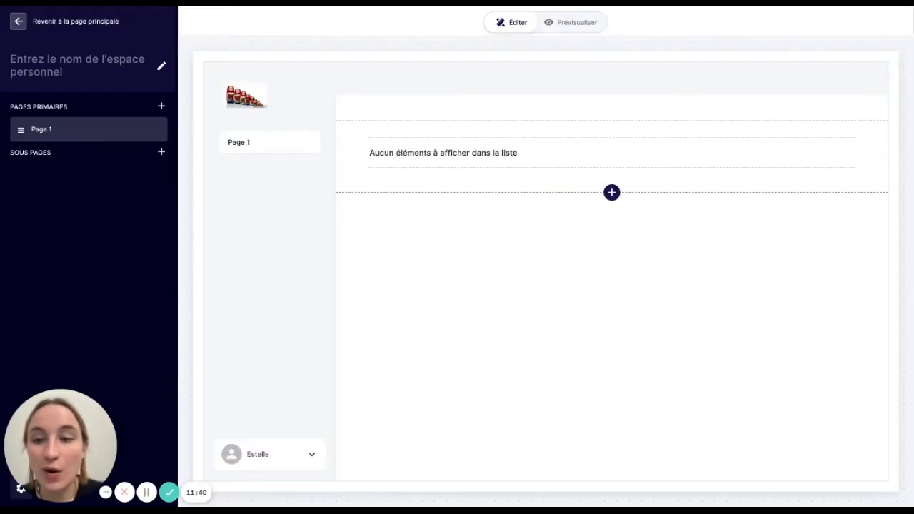
{"action": "left_click", "coordinate": [611, 140]}
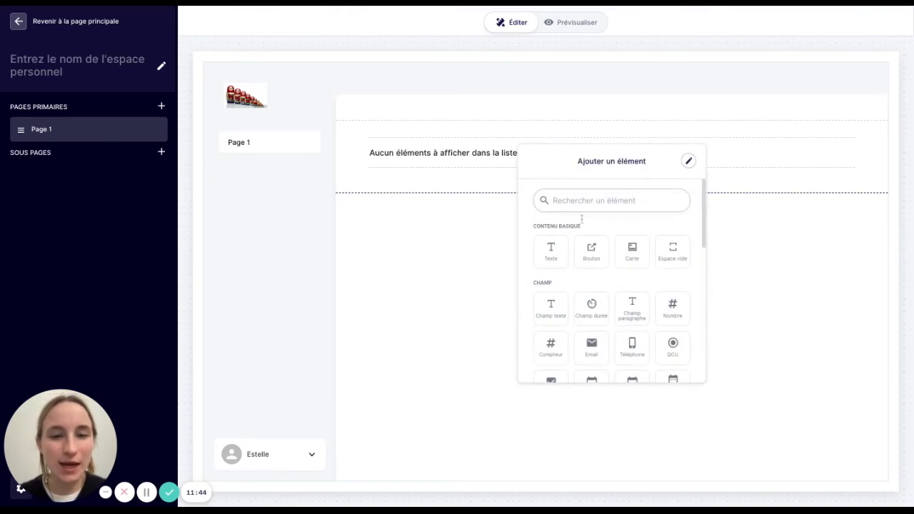
{"action": "left_click", "coordinate": [587, 257]}
{"action": "left_click", "coordinate": [596, 160]}
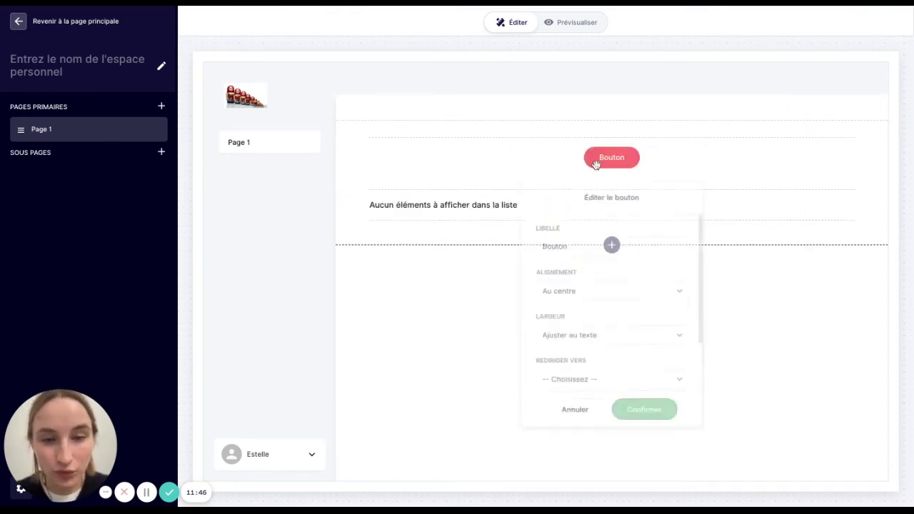
{"action": "double_click", "coordinate": [570, 250]}
{"action": "type", "text": "+"}
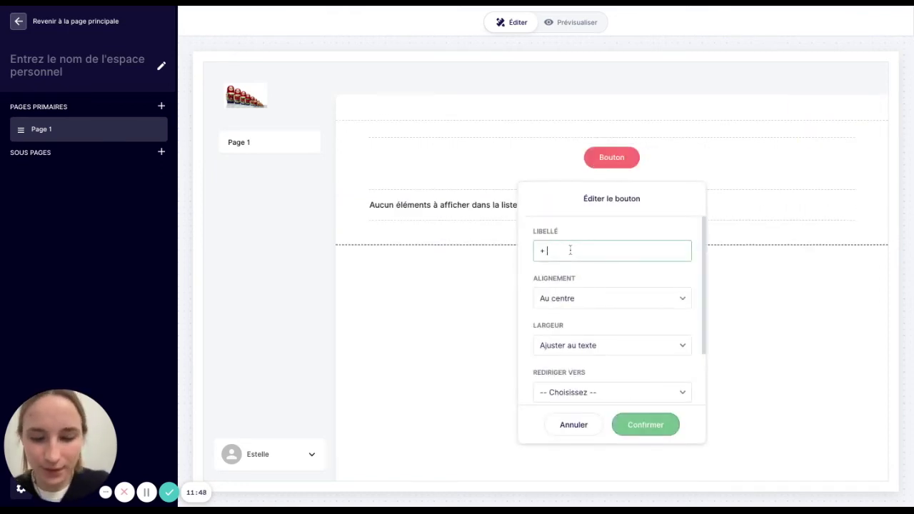
{"action": "type", "text": " Ajouter un pays"}
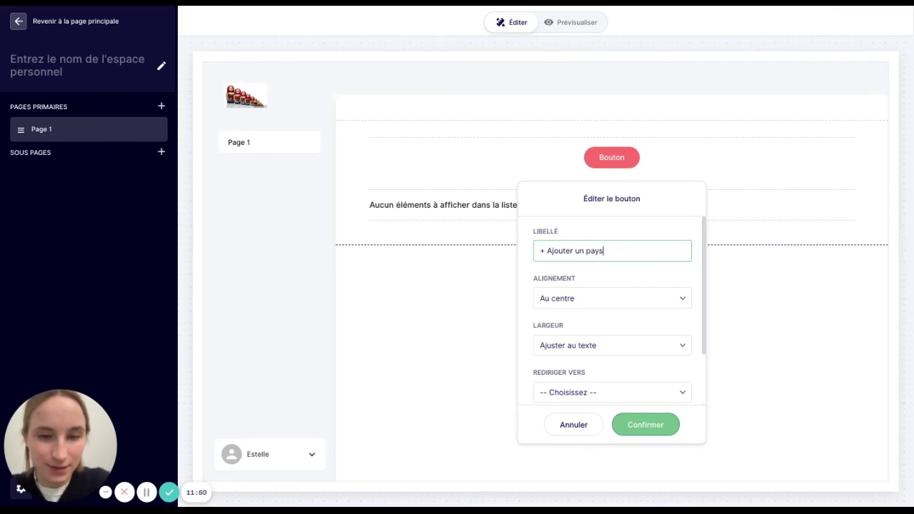
{"action": "scroll", "coordinate": [563, 350], "scroll_direction": "down", "scroll_amount": 2}
- Make the button open the Pays parcours in a new page, aligned right, and confirm
{"action": "left_click", "coordinate": [565, 330]}
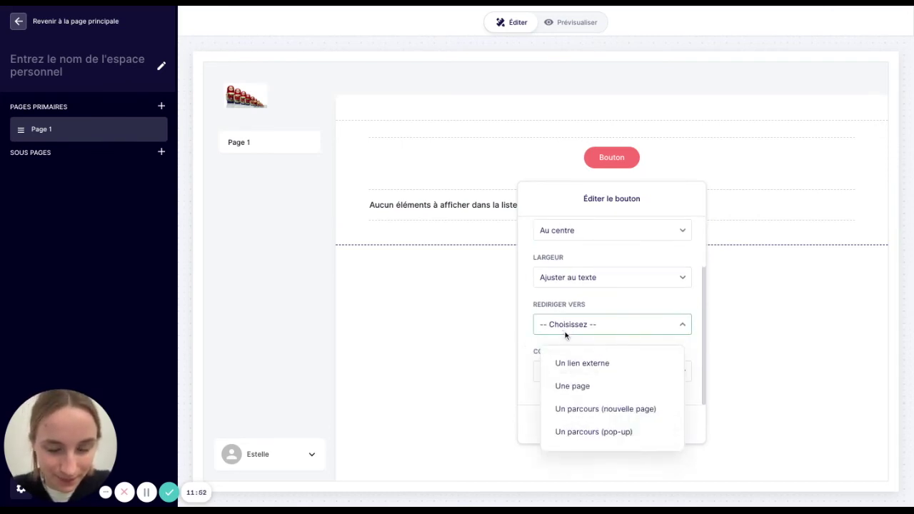
{"action": "left_click", "coordinate": [595, 412]}
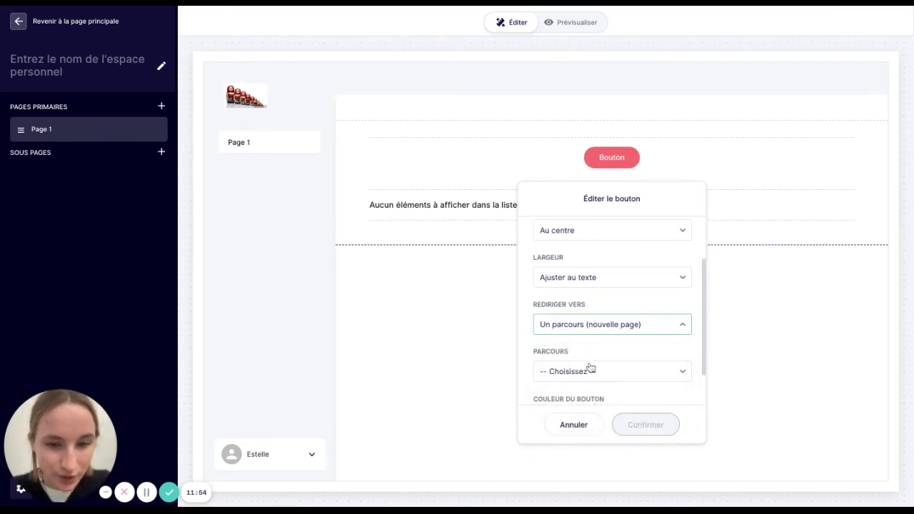
{"action": "left_click", "coordinate": [590, 373]}
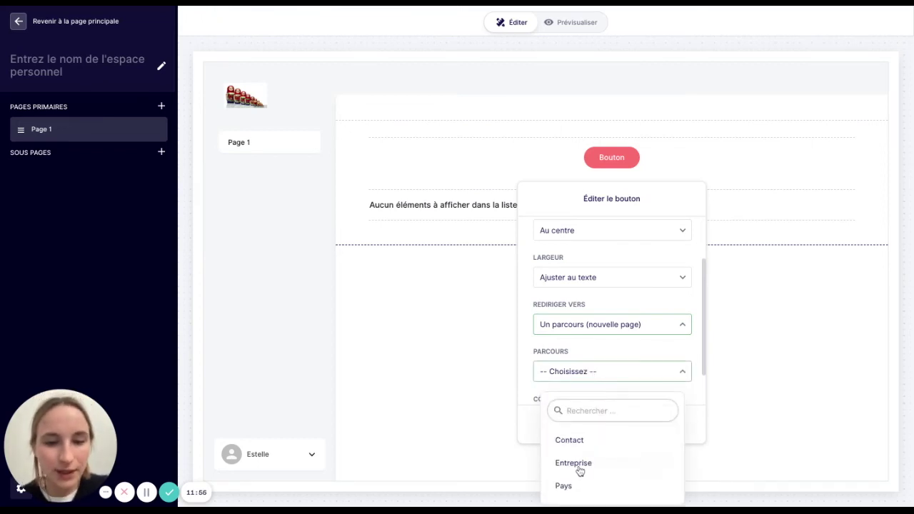
{"action": "left_click", "coordinate": [576, 494]}
{"action": "scroll", "coordinate": [600, 332], "scroll_direction": "down", "scroll_amount": 1}
{"action": "scroll", "coordinate": [600, 332], "scroll_direction": "up", "scroll_amount": 2}
{"action": "scroll", "coordinate": [600, 333], "scroll_direction": "down", "scroll_amount": 1}
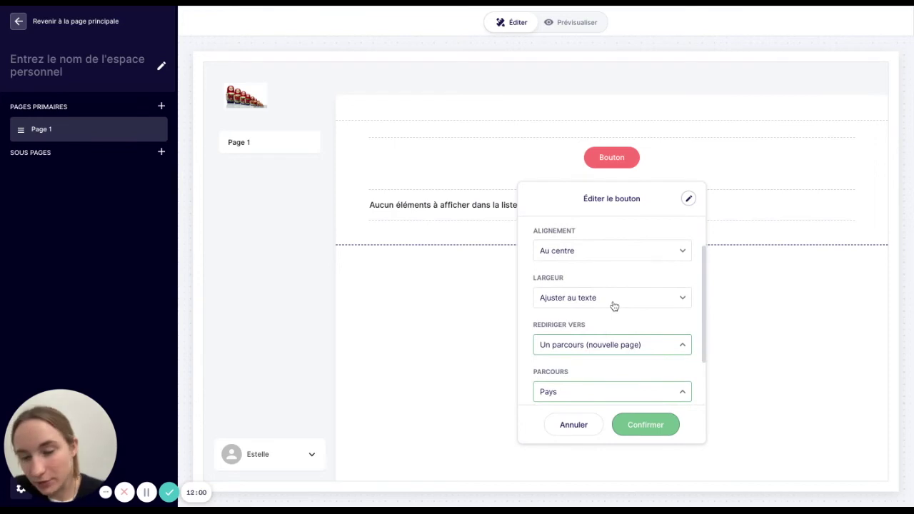
{"action": "scroll", "coordinate": [575, 260], "scroll_direction": "up", "scroll_amount": 1}
{"action": "left_click", "coordinate": [575, 263]}
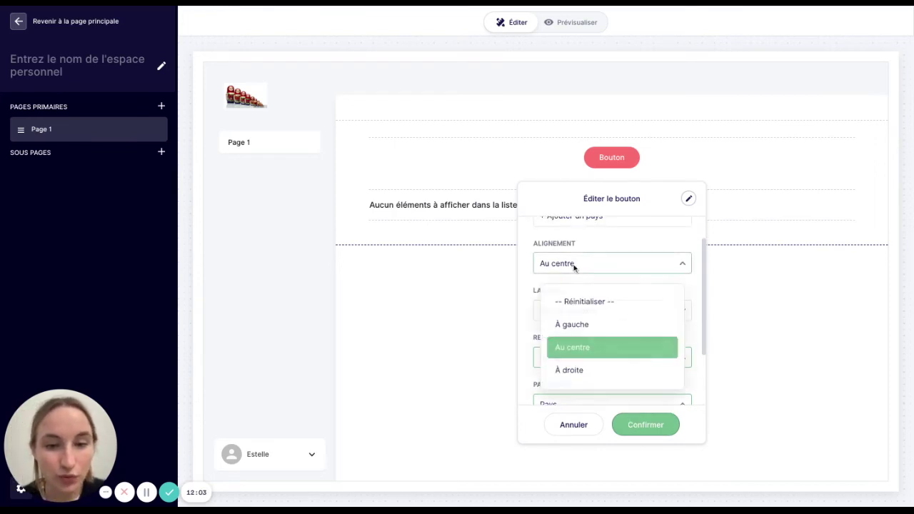
{"action": "left_click", "coordinate": [576, 370]}
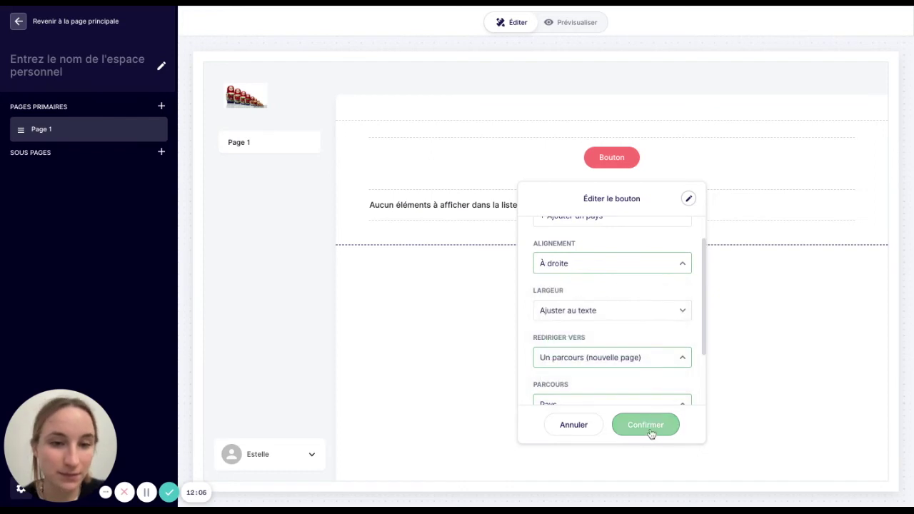
{"action": "left_click", "coordinate": [652, 433]}
{"action": "left_click", "coordinate": [41, 71]}
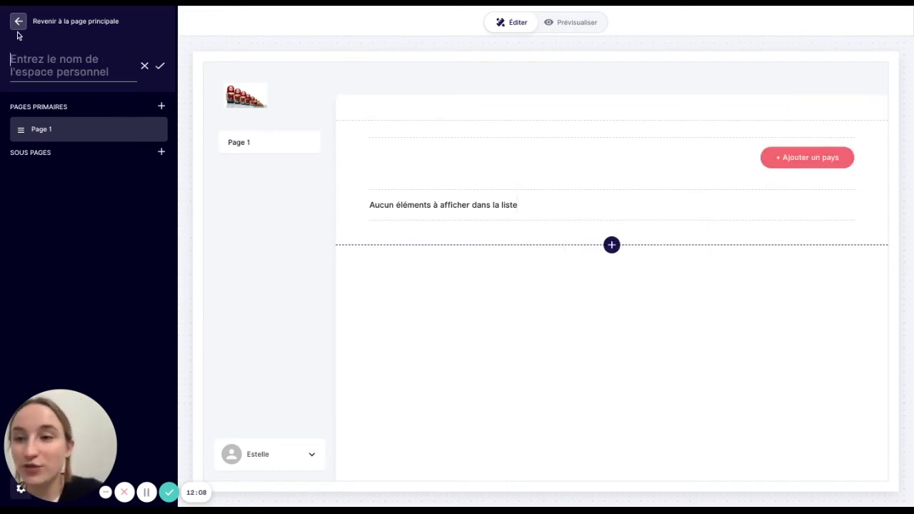
{"action": "left_click", "coordinate": [17, 29]}
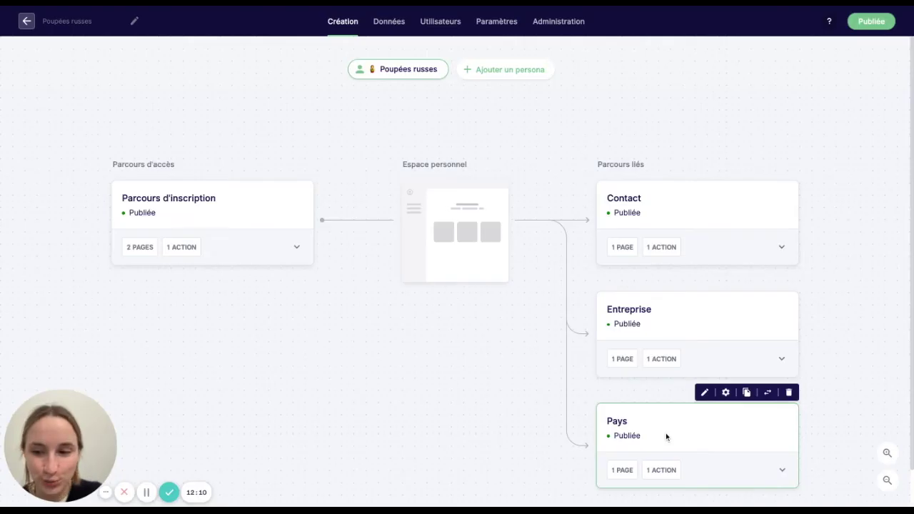
- Add a button above the Pays fiche's Entreprises table labelled '+ Ajouter une entreprise'
{"action": "left_click", "coordinate": [782, 432]}
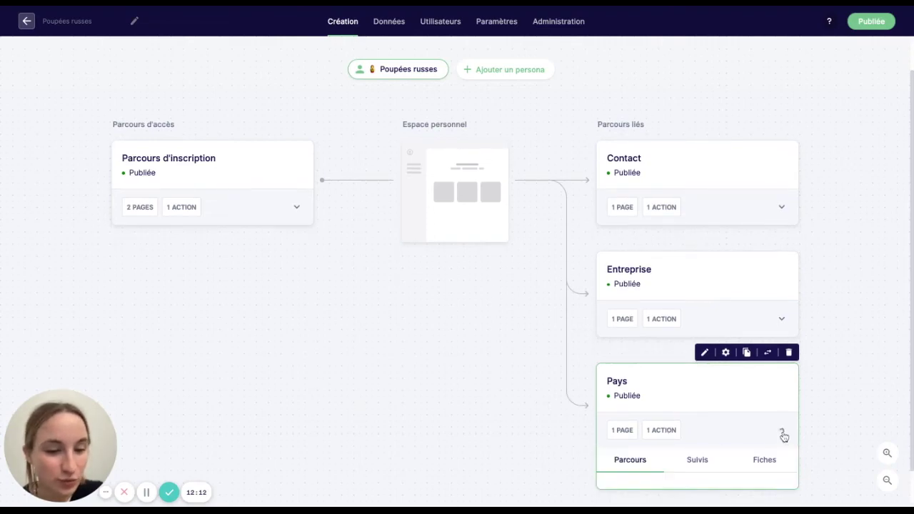
{"action": "left_click", "coordinate": [766, 460]}
{"action": "left_click", "coordinate": [679, 496]}
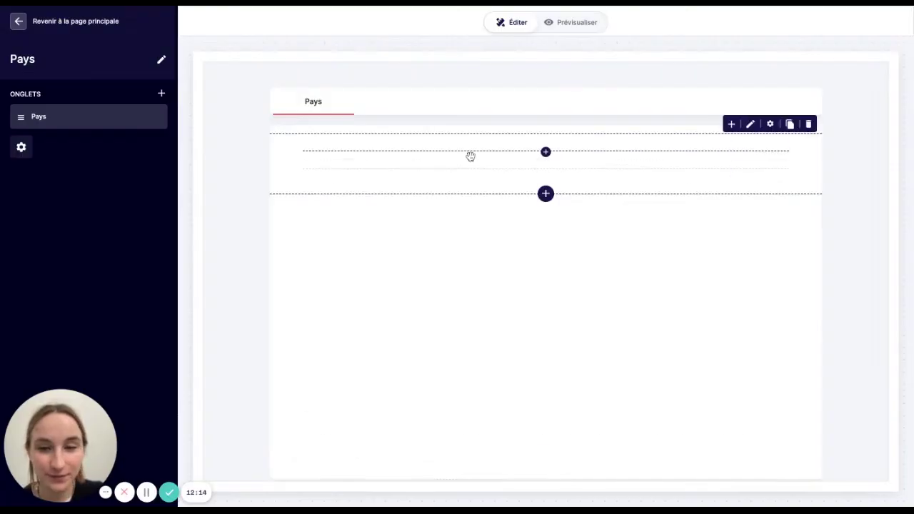
{"action": "left_click", "coordinate": [543, 151]}
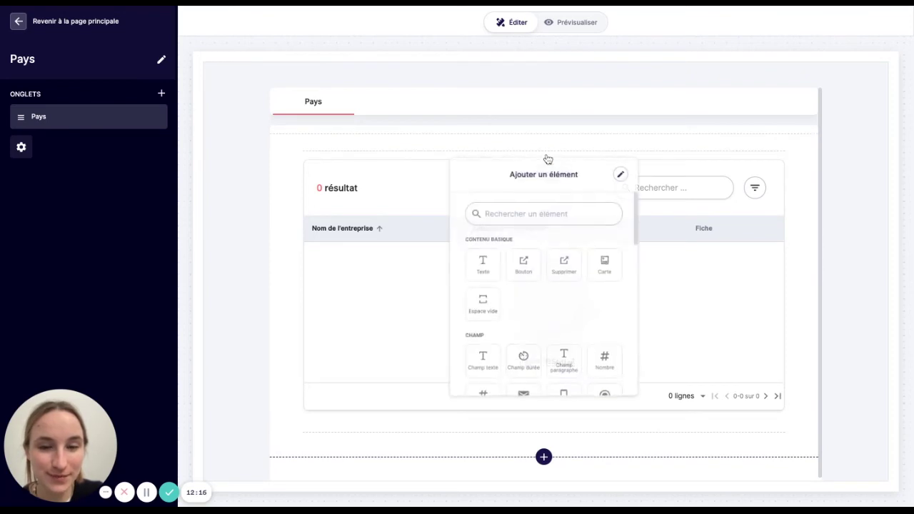
{"action": "left_click", "coordinate": [525, 275]}
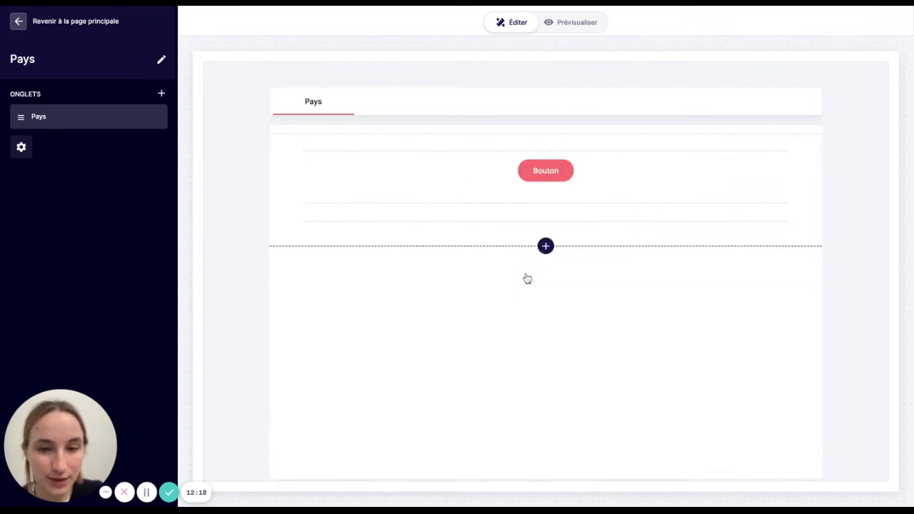
{"action": "left_click", "coordinate": [546, 173]}
{"action": "left_click", "coordinate": [520, 270]}
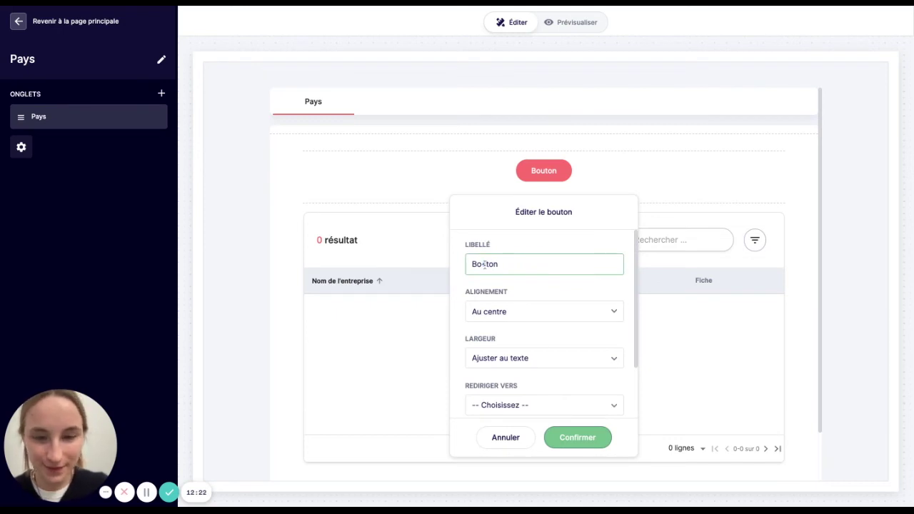
{"action": "double_click", "coordinate": [515, 269]}
{"action": "type", "text": "+ Aj"}
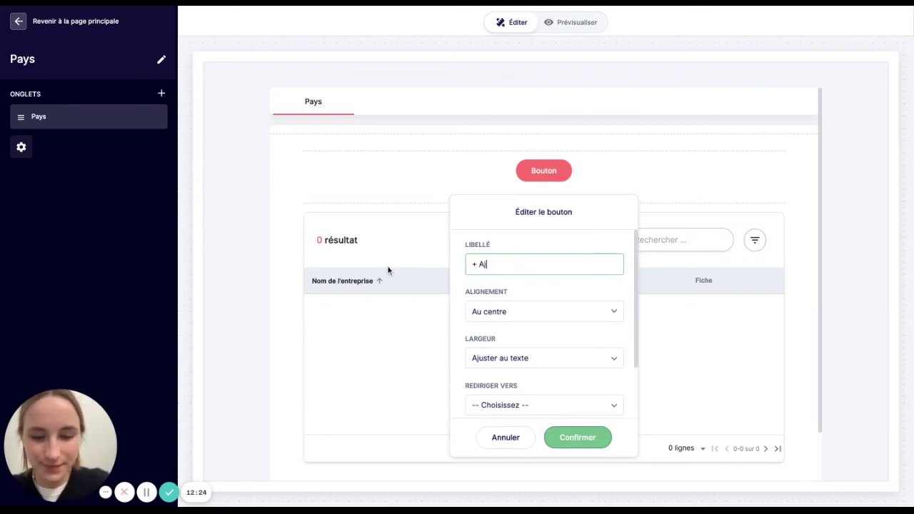
{"action": "type", "text": "outer une entre"}
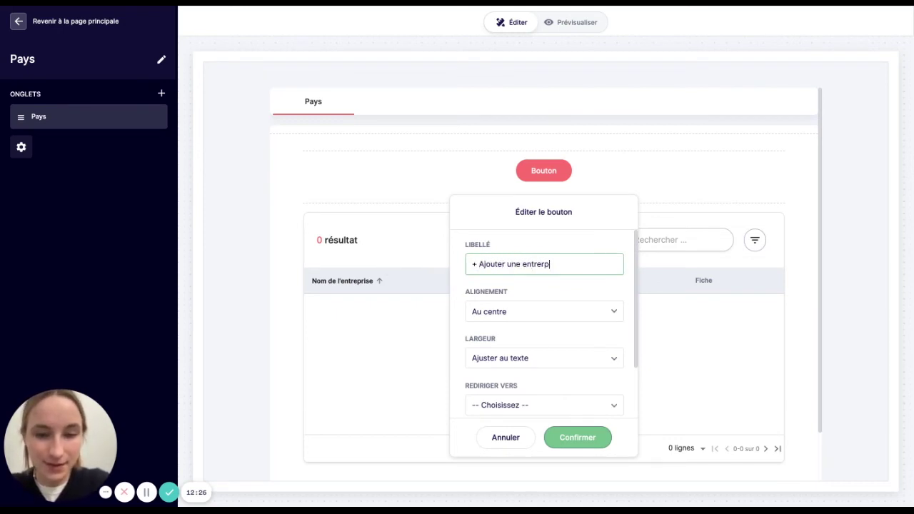
{"action": "type", "text": "prise"}
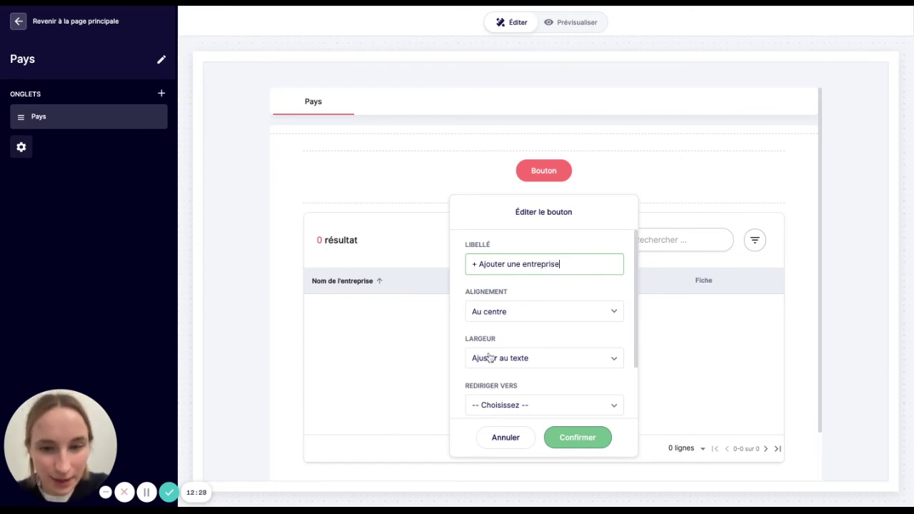
{"action": "scroll", "coordinate": [522, 376], "scroll_direction": "down", "scroll_amount": 2}
- Point the button to the Entreprise parcours with Pays de l'entreprise prefilled, and confirm
{"action": "left_click", "coordinate": [523, 341]}
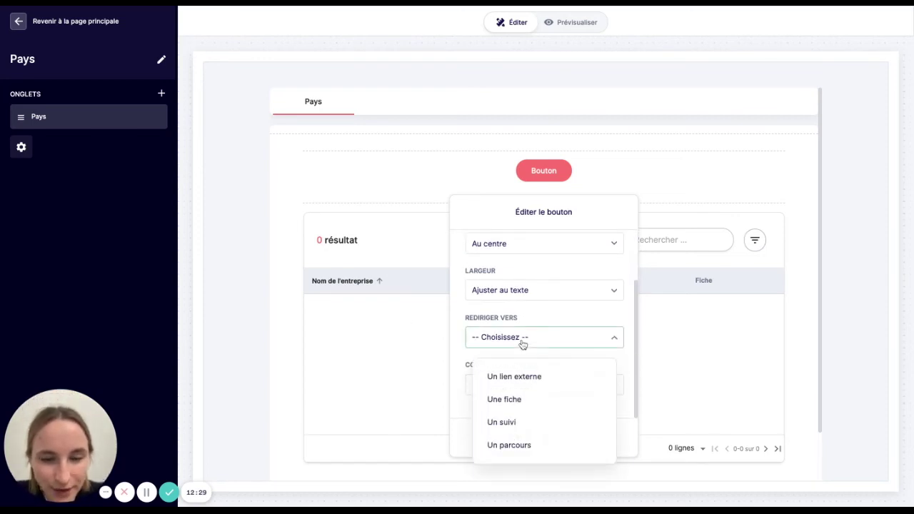
{"action": "left_click", "coordinate": [521, 450]}
{"action": "left_click", "coordinate": [500, 385]}
{"action": "left_click", "coordinate": [506, 465]}
{"action": "scroll", "coordinate": [514, 377], "scroll_direction": "down", "scroll_amount": 5}
{"action": "scroll", "coordinate": [514, 377], "scroll_direction": "down", "scroll_amount": 1}
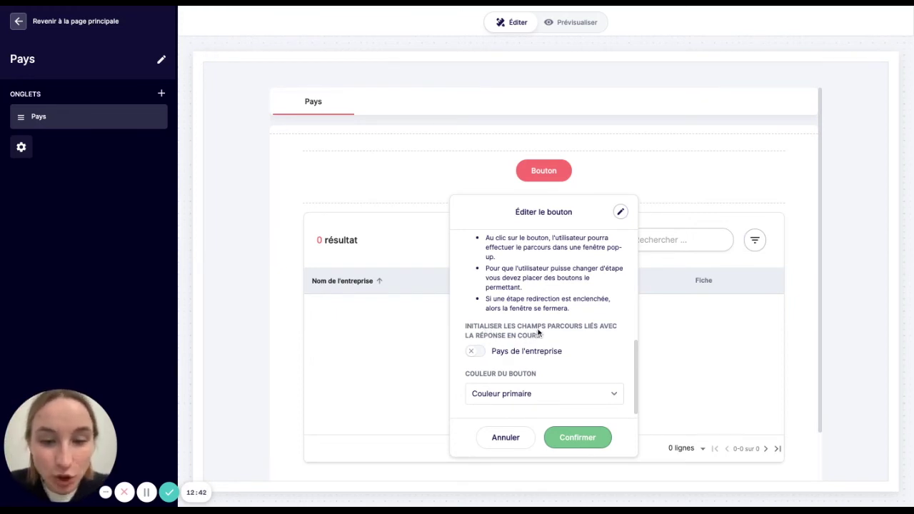
{"action": "left_click", "coordinate": [476, 352]}
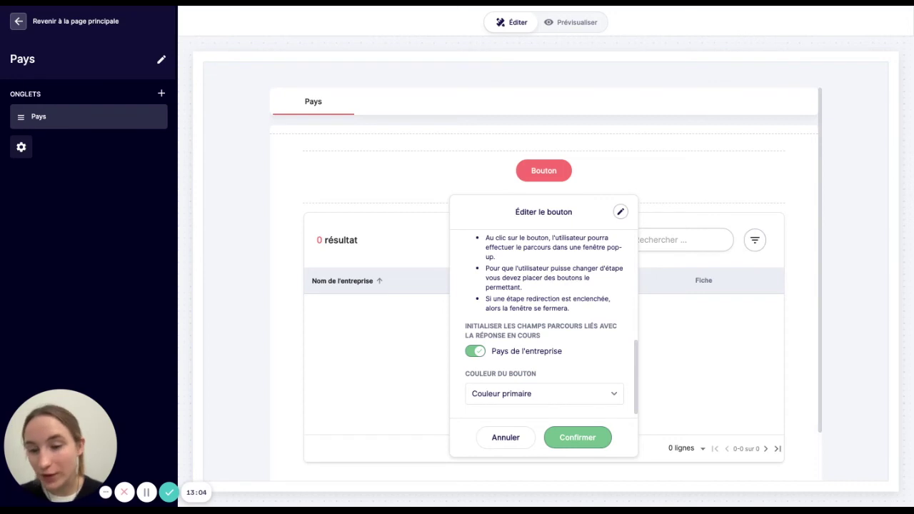
{"action": "left_click", "coordinate": [576, 436]}
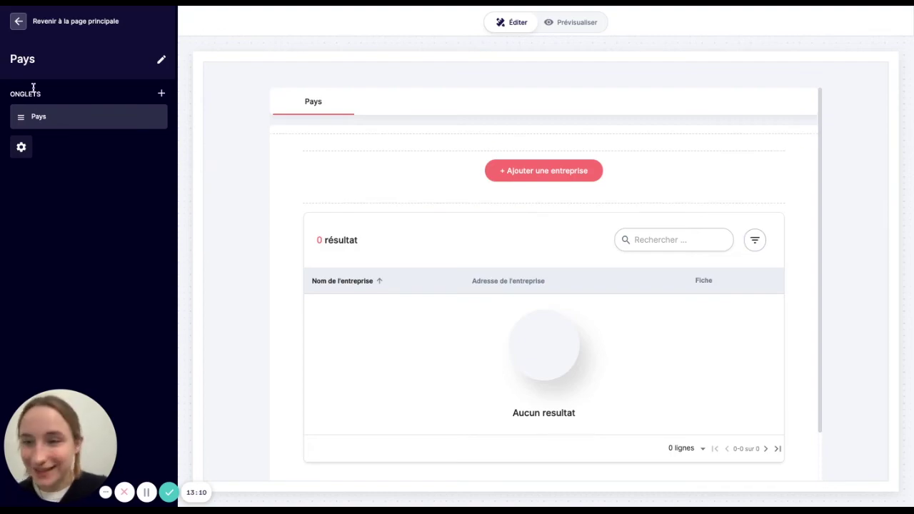
{"action": "left_click", "coordinate": [18, 24]}
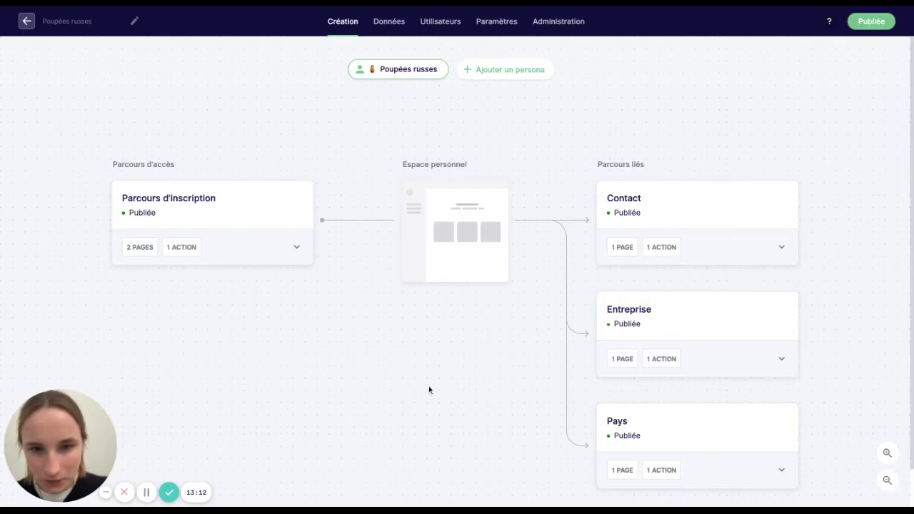
- Delete the Pays de l'entreprise dropdown from the Entreprise form and return to the map
{"action": "left_click", "coordinate": [700, 307]}
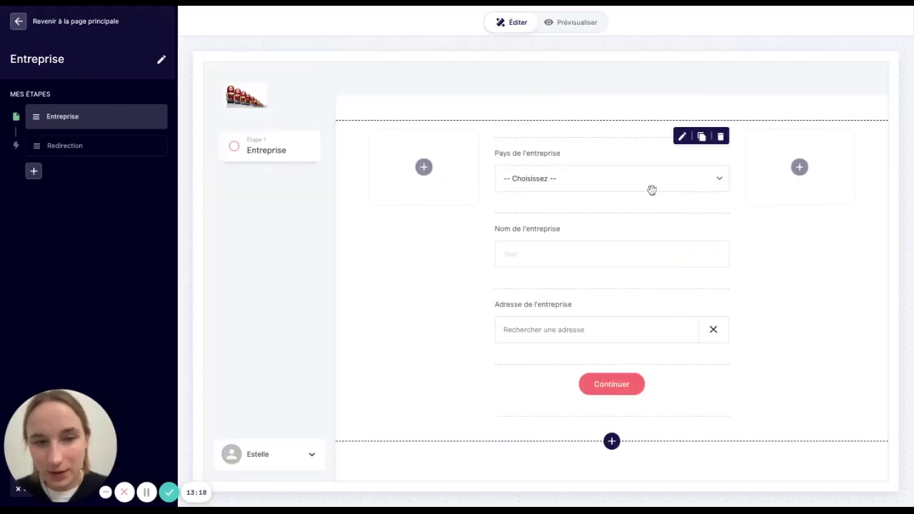
{"action": "left_click", "coordinate": [721, 137]}
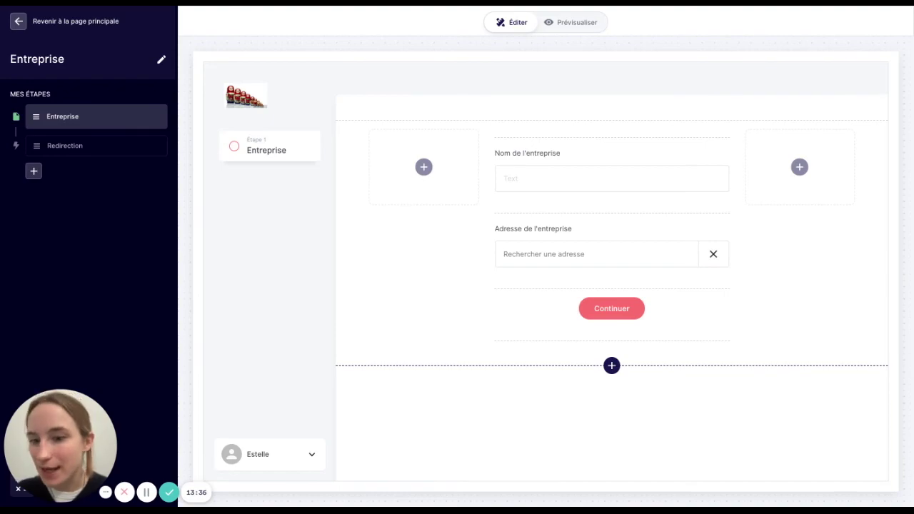
{"action": "left_click", "coordinate": [18, 21]}
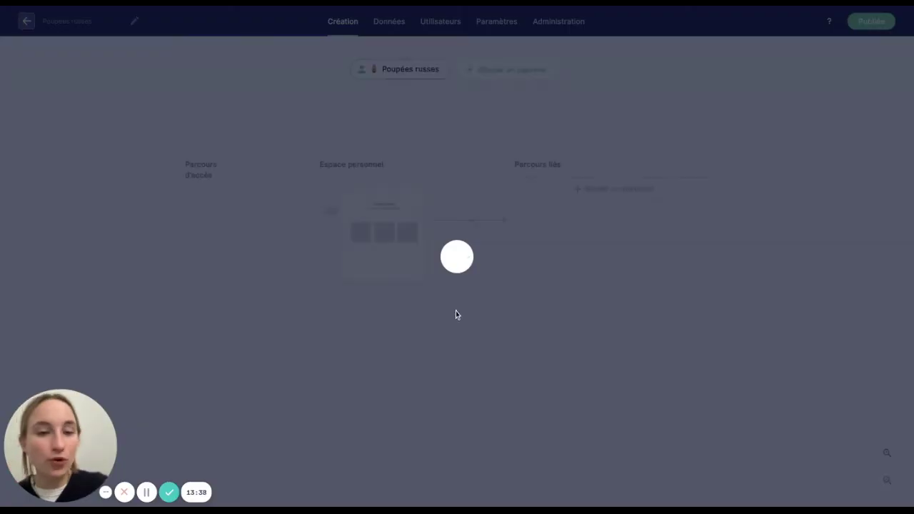
- Insert a new button element above the contacts table in the ENTREPRISE fiche
{"action": "left_click", "coordinate": [778, 357]}
{"action": "left_click", "coordinate": [766, 390]}
{"action": "left_click", "coordinate": [708, 417]}
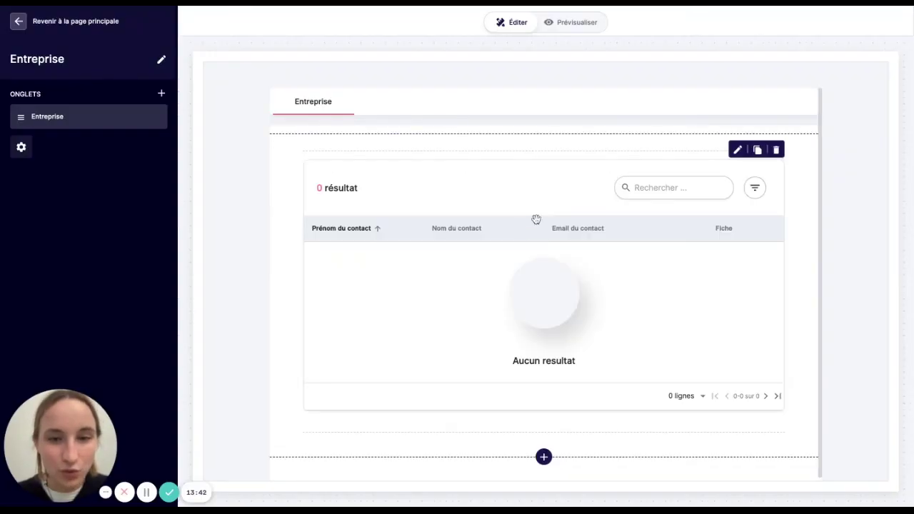
{"action": "left_click", "coordinate": [542, 152]}
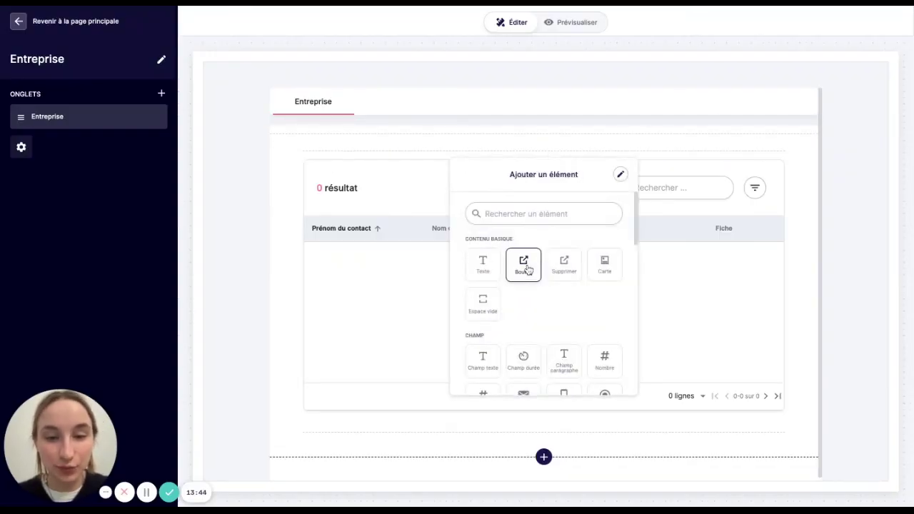
{"action": "left_click", "coordinate": [525, 267]}
{"action": "left_click", "coordinate": [539, 171]}
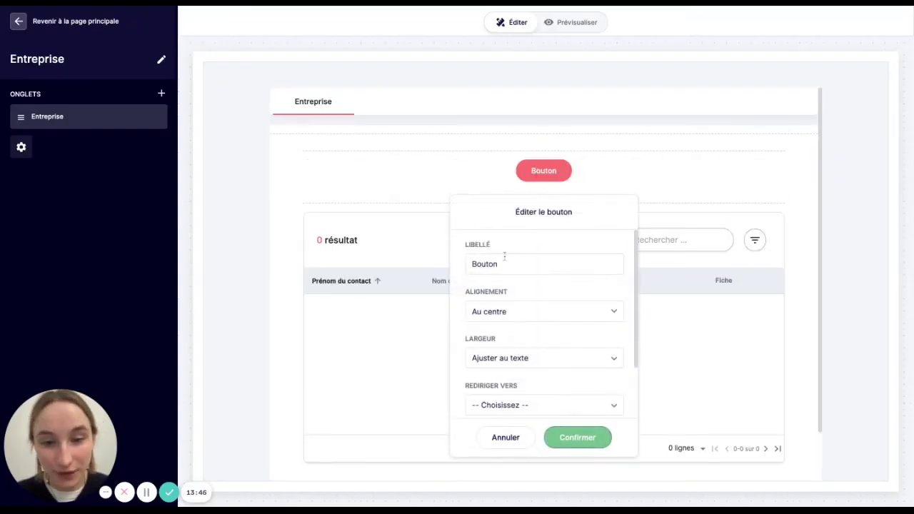
- Label the button '+ Ajouter un contact'
{"action": "left_click", "coordinate": [502, 266]}
{"action": "double_click", "coordinate": [501, 266]}
{"action": "type", "text": "+ "}
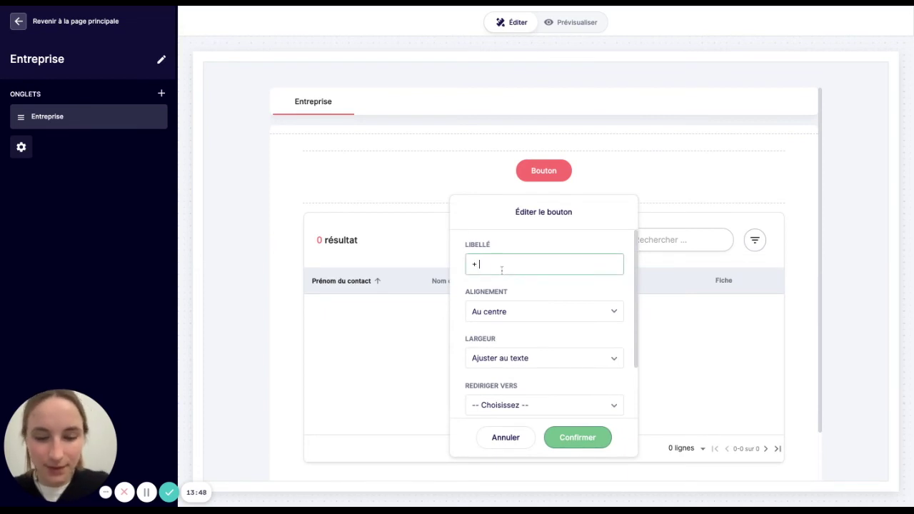
{"action": "type", "text": "Ajouter ub el"}
{"action": "key", "text": "BackSpace"}
{"action": "key", "text": "BackSpace"}
{"action": "key", "text": "BackSpace"}
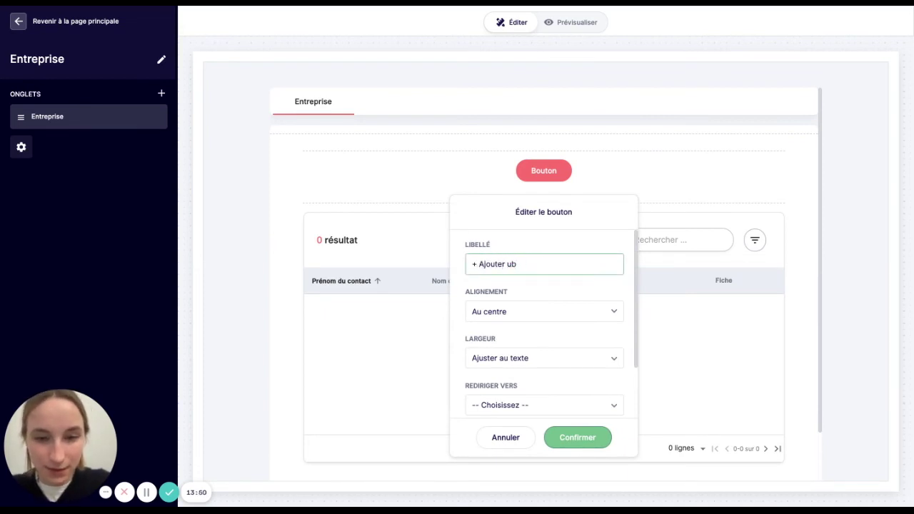
{"action": "type", "text": "contact"}
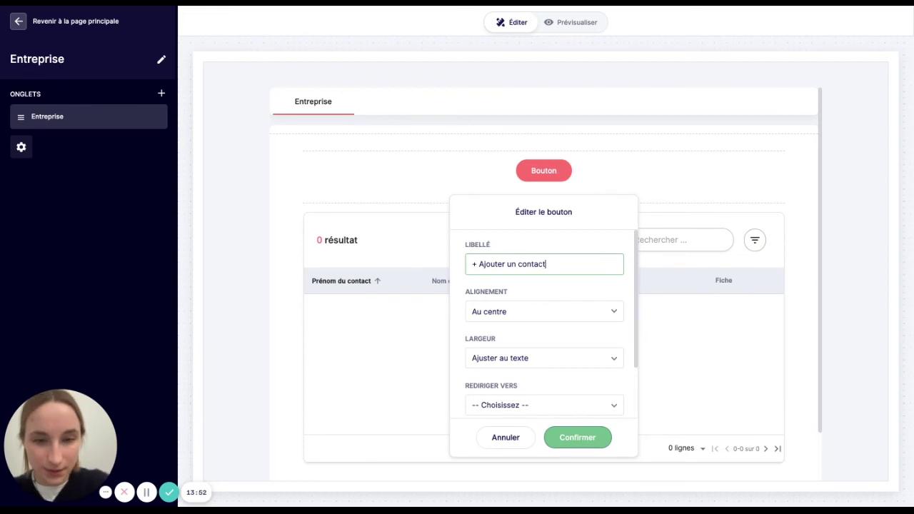
- Make the button open the Contact journey with Entreprise du contact prefilled, and confirm
{"action": "scroll", "coordinate": [522, 391], "scroll_direction": "down", "scroll_amount": 1}
{"action": "left_click", "coordinate": [524, 384]}
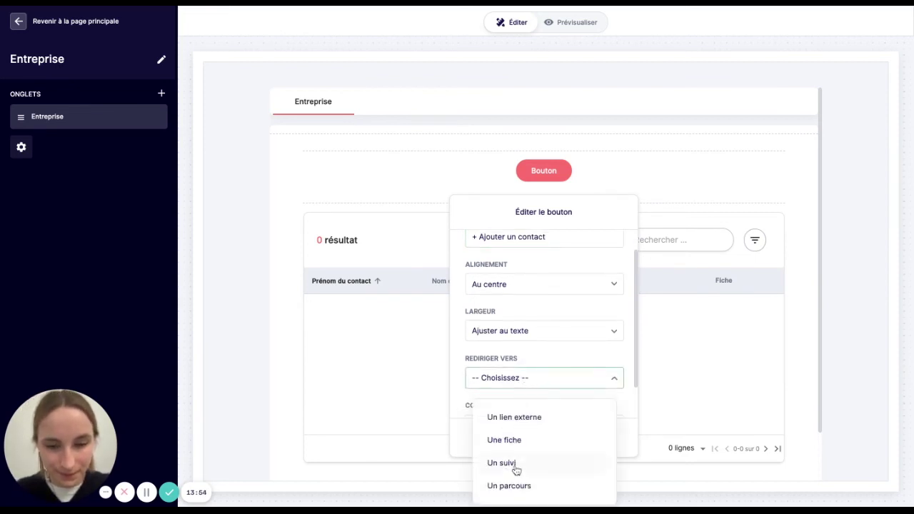
{"action": "left_click", "coordinate": [519, 488]}
{"action": "scroll", "coordinate": [521, 362], "scroll_direction": "down", "scroll_amount": 4}
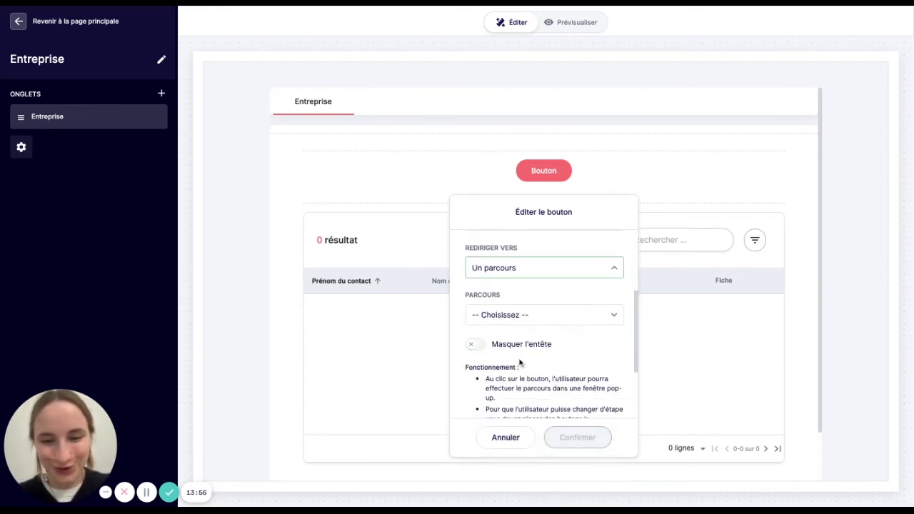
{"action": "left_click", "coordinate": [535, 318]}
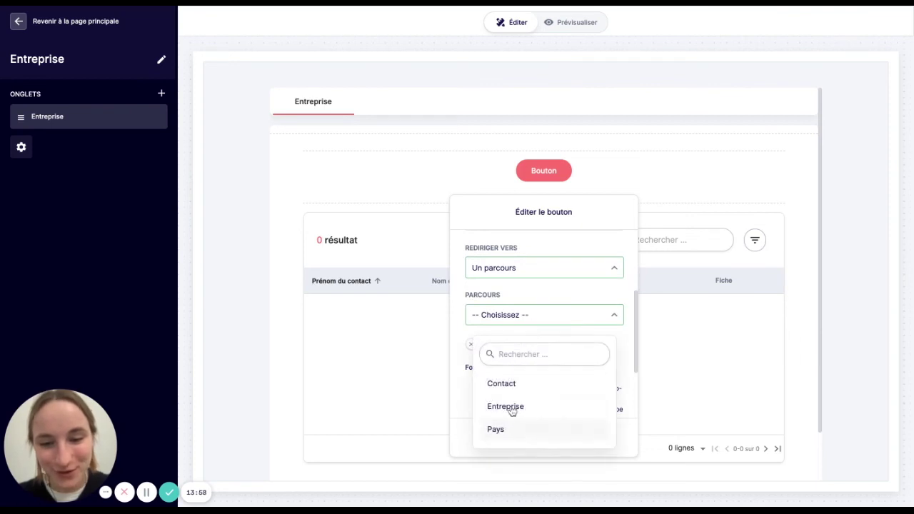
{"action": "left_click", "coordinate": [516, 386]}
{"action": "scroll", "coordinate": [519, 376], "scroll_direction": "down", "scroll_amount": 3}
{"action": "scroll", "coordinate": [519, 375], "scroll_direction": "down", "scroll_amount": 3}
{"action": "left_click", "coordinate": [475, 343]}
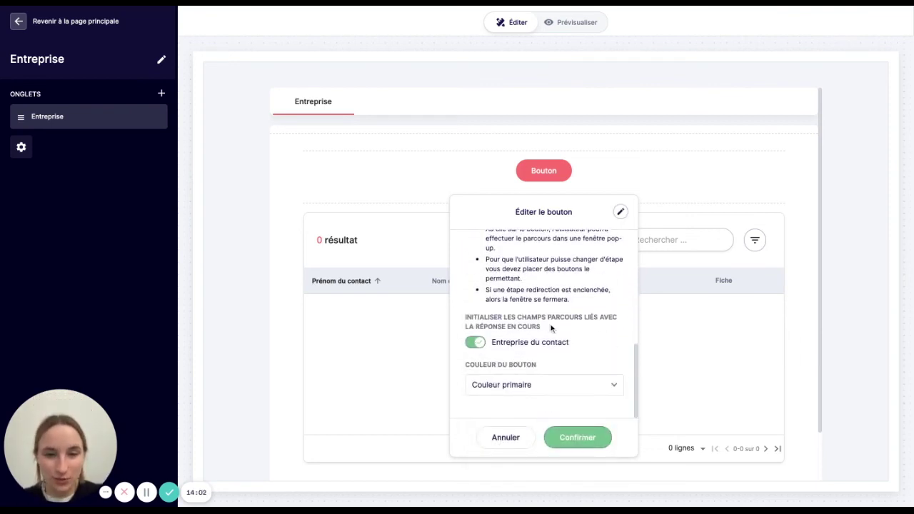
{"action": "left_click", "coordinate": [570, 436]}
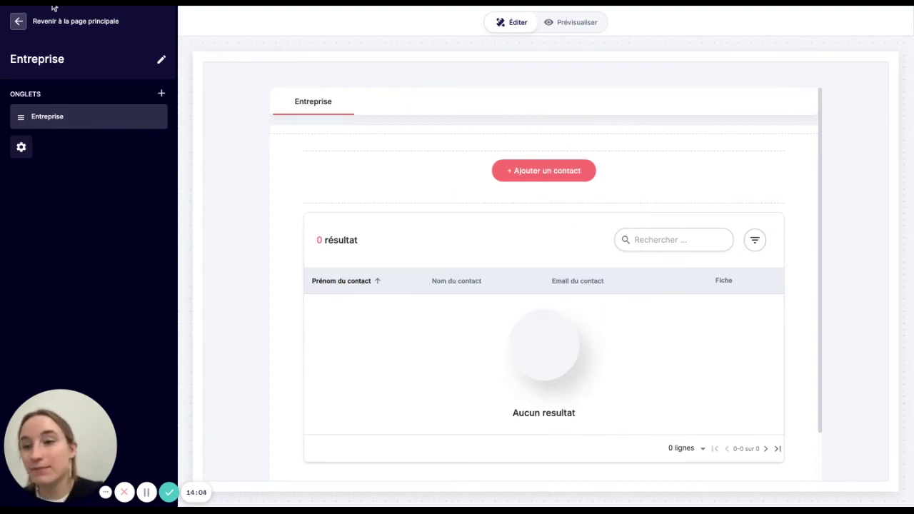
{"action": "left_click", "coordinate": [18, 21]}
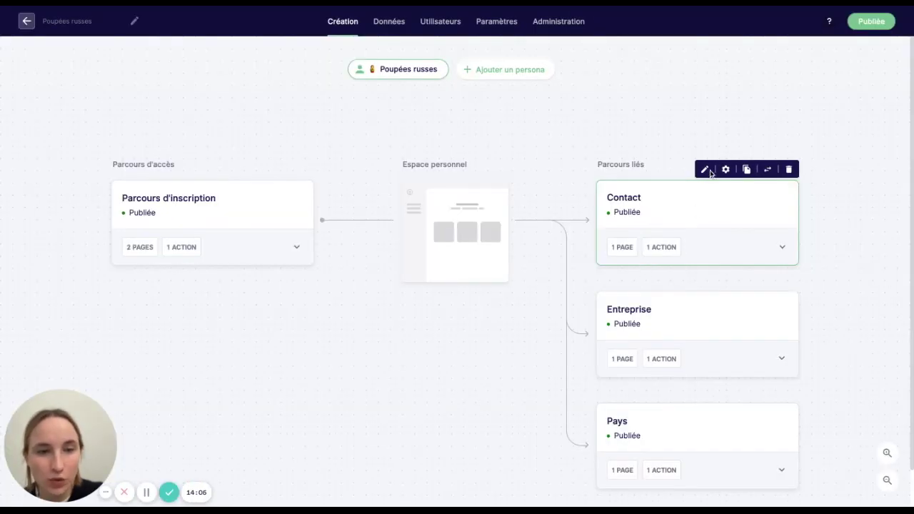
- Delete the Entreprise du contact field from the Contact form, then open the Espace personnel page
{"action": "left_click", "coordinate": [709, 172]}
{"action": "mouse_move", "coordinate": [633, 176]}
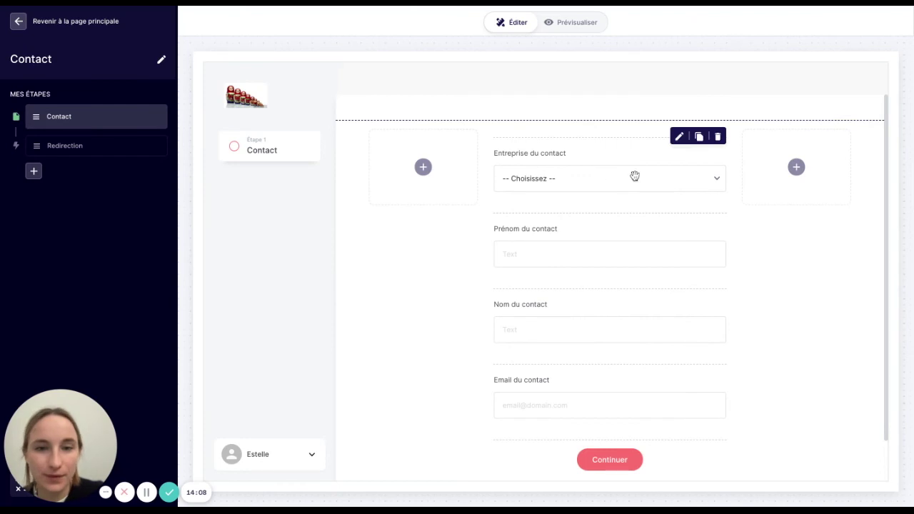
{"action": "left_click", "coordinate": [718, 138]}
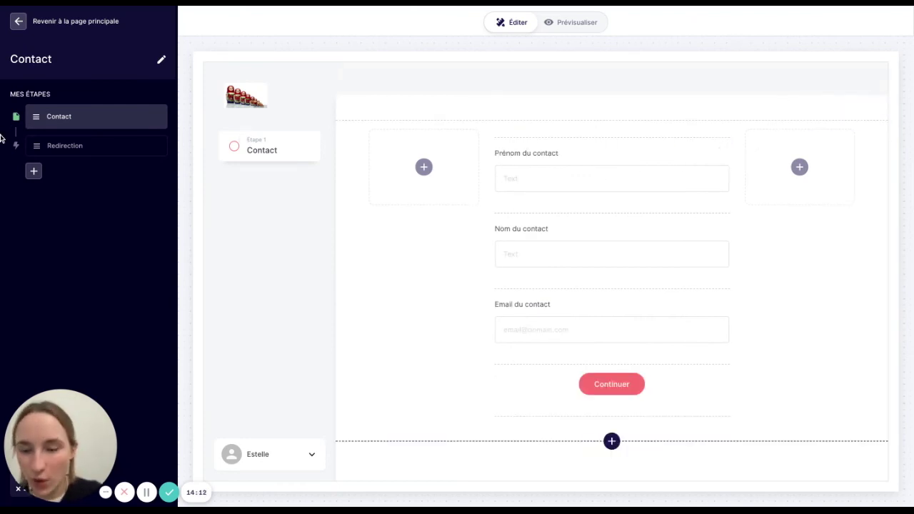
{"action": "left_click", "coordinate": [19, 21]}
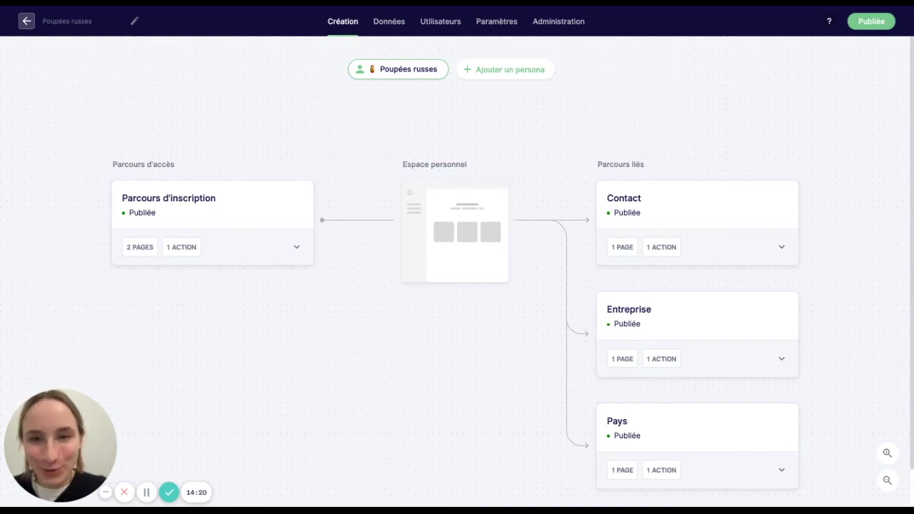
{"action": "left_click", "coordinate": [440, 213]}
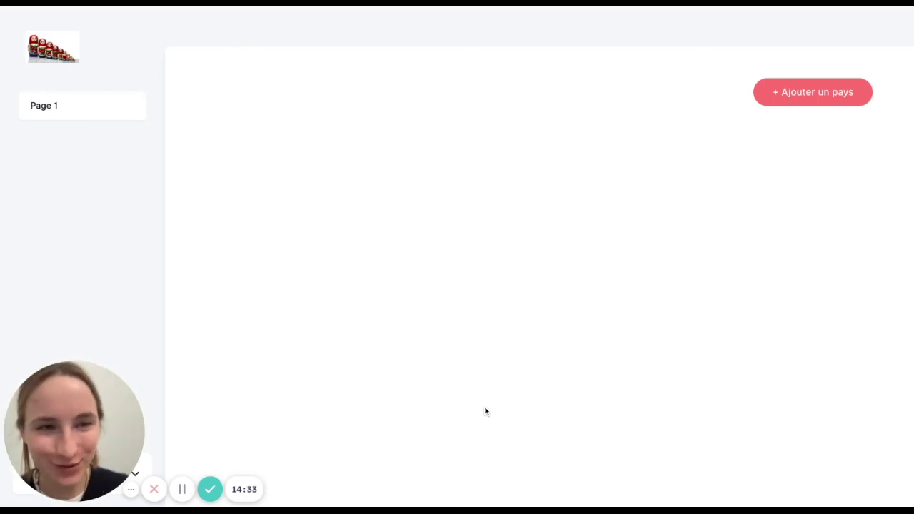
- Add the country France with France.png as its flag, then reload the app
{"action": "left_click", "coordinate": [792, 93]}
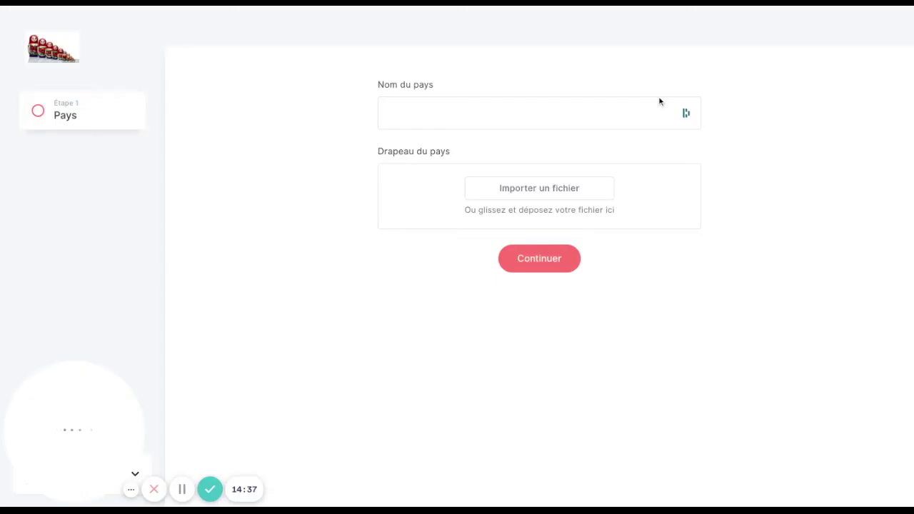
{"action": "left_click", "coordinate": [392, 118]}
{"action": "type", "text": "France"}
{"action": "left_click", "coordinate": [538, 188]}
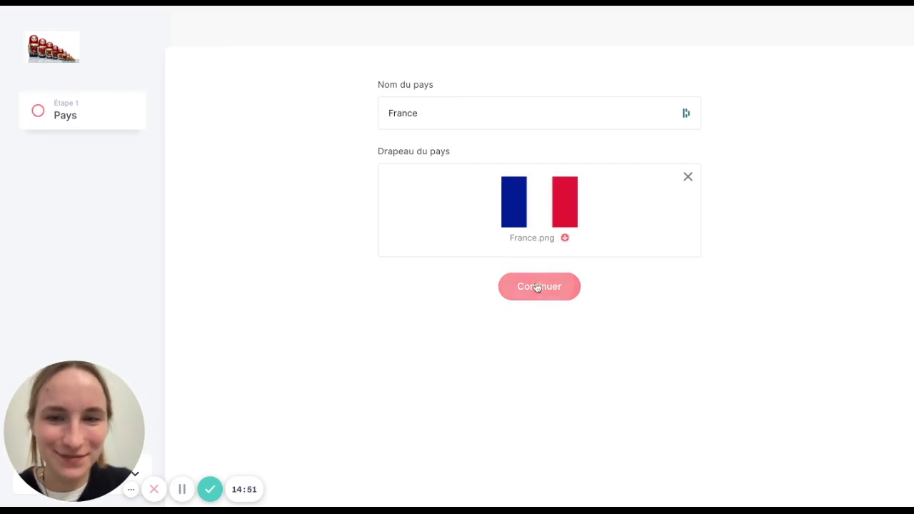
{"action": "left_click", "coordinate": [537, 287]}
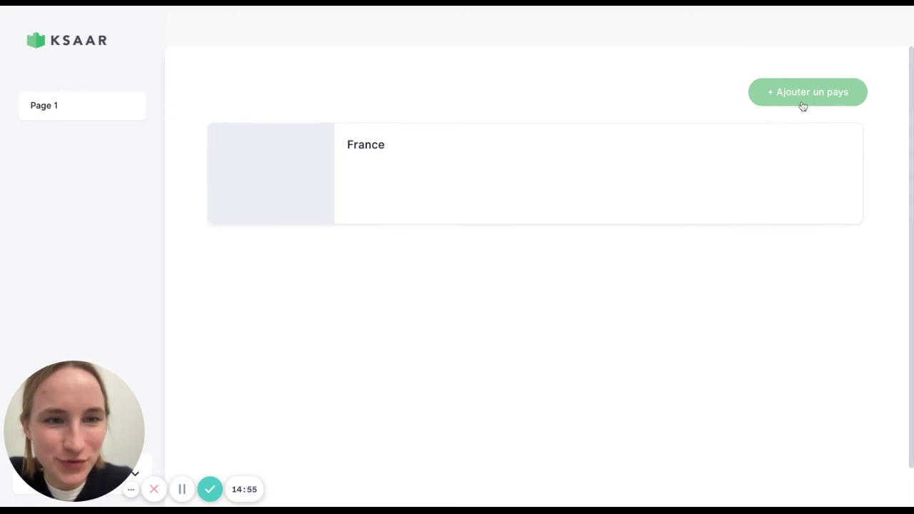
{"action": "left_click", "coordinate": [214, 6]}
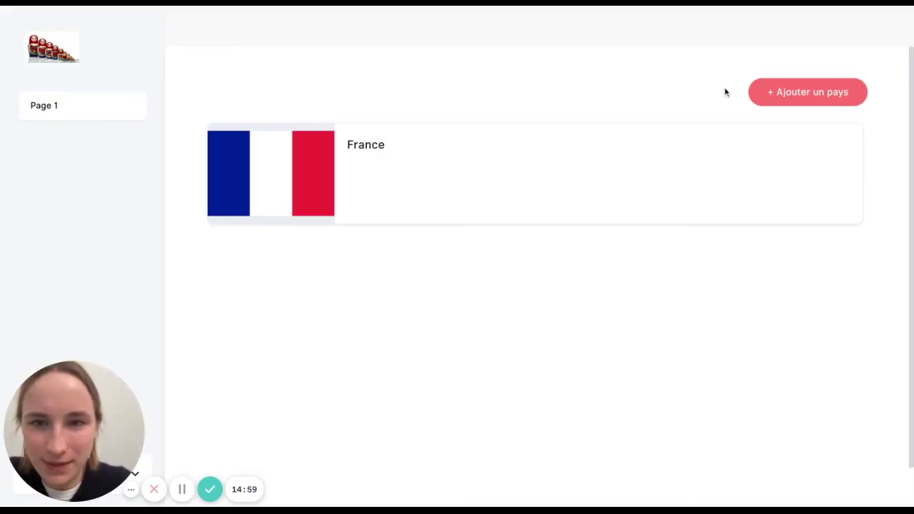
- Add the country Sénégal with Sénégal.png as its flag
{"action": "left_click", "coordinate": [778, 102]}
{"action": "left_click", "coordinate": [481, 119]}
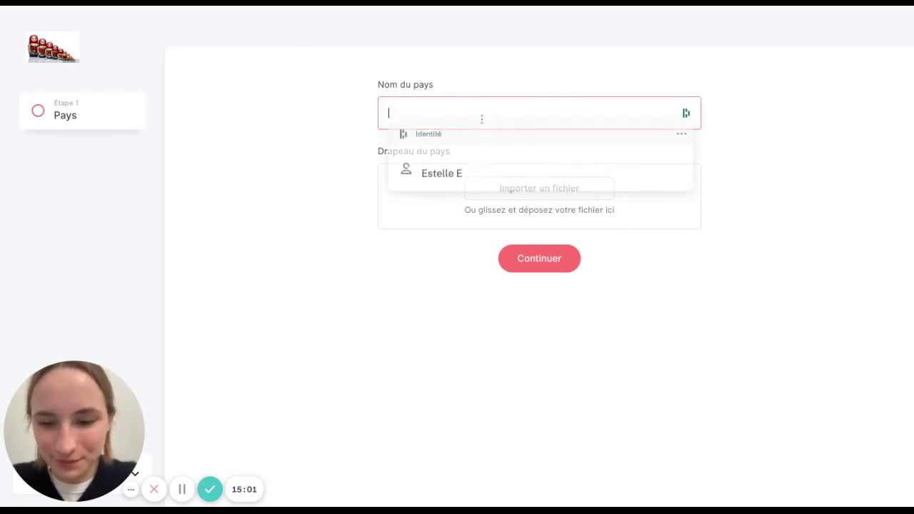
{"action": "type", "text": "Sénégal"}
{"action": "left_click", "coordinate": [581, 198]}
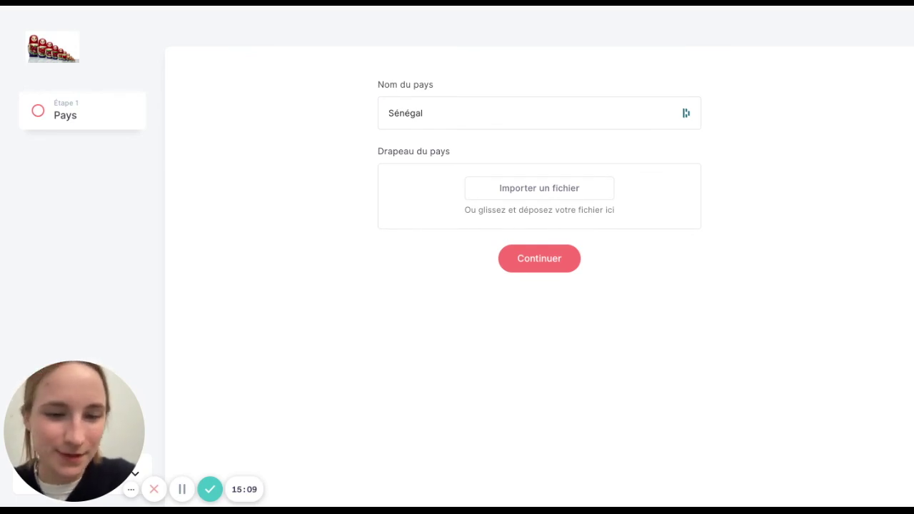
{"action": "left_click", "coordinate": [537, 286]}
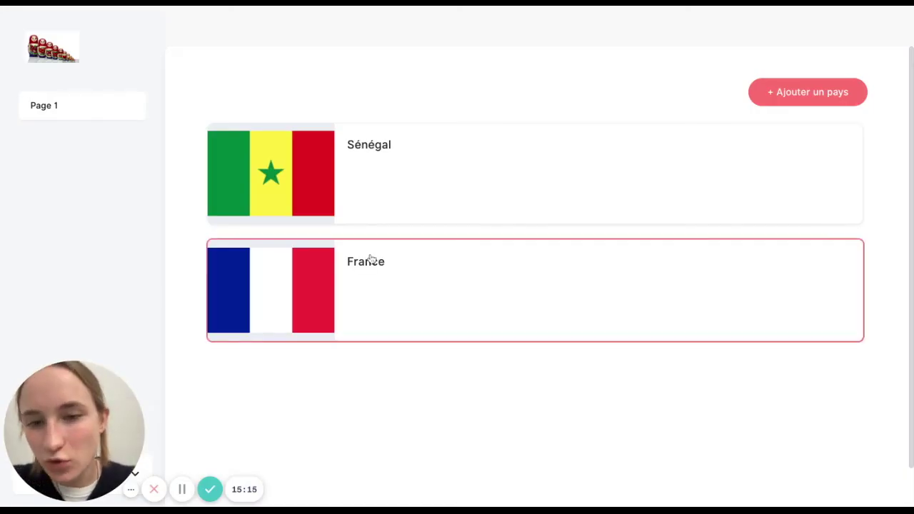
- On France's sheet, add the company Ksaar at 34 Rue Valade, Toulouse
{"action": "left_click", "coordinate": [366, 301]}
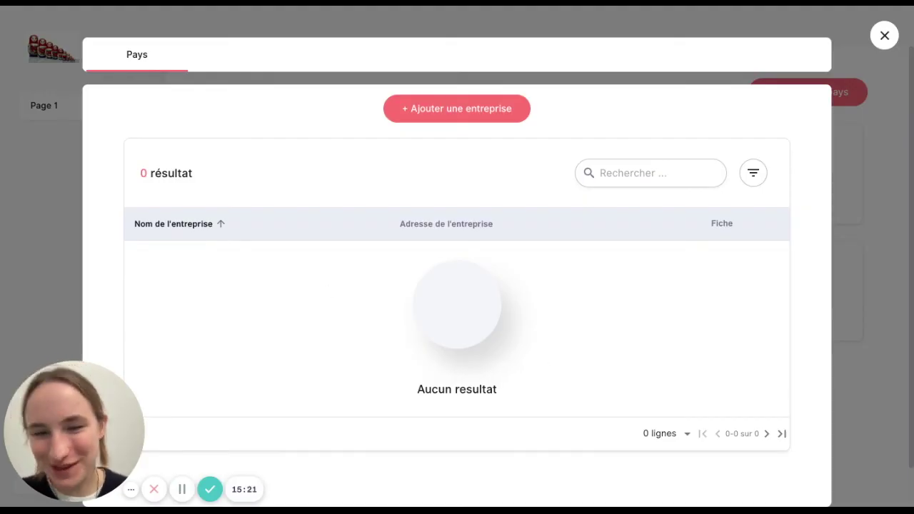
{"action": "left_click", "coordinate": [445, 113]}
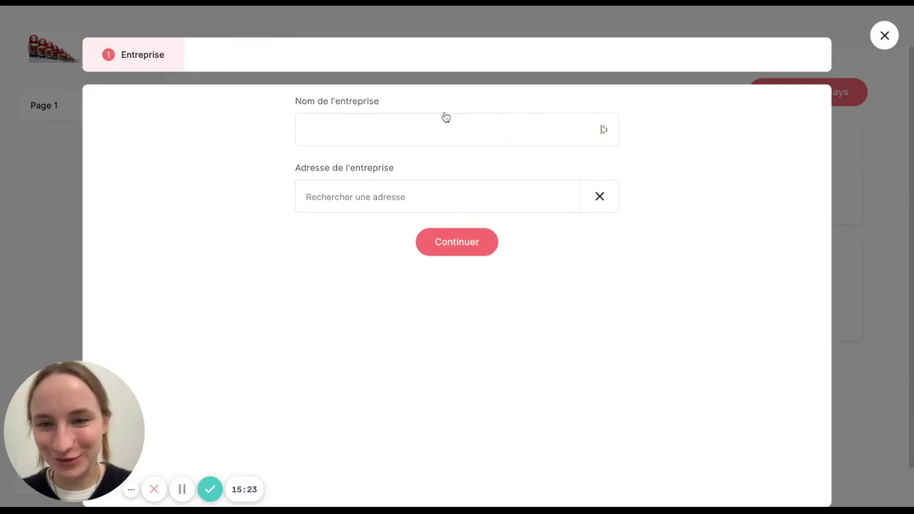
{"action": "left_click", "coordinate": [428, 124]}
{"action": "type", "text": "Ksaar"}
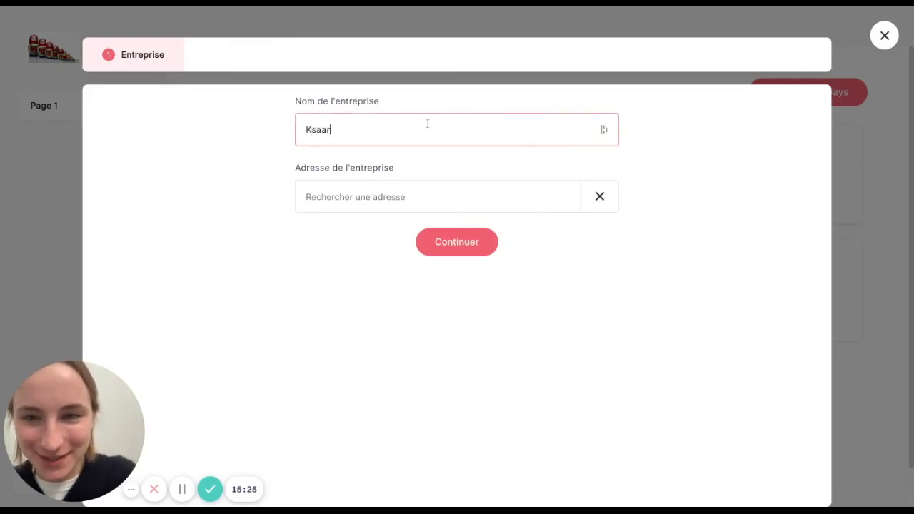
{"action": "left_click", "coordinate": [415, 194]}
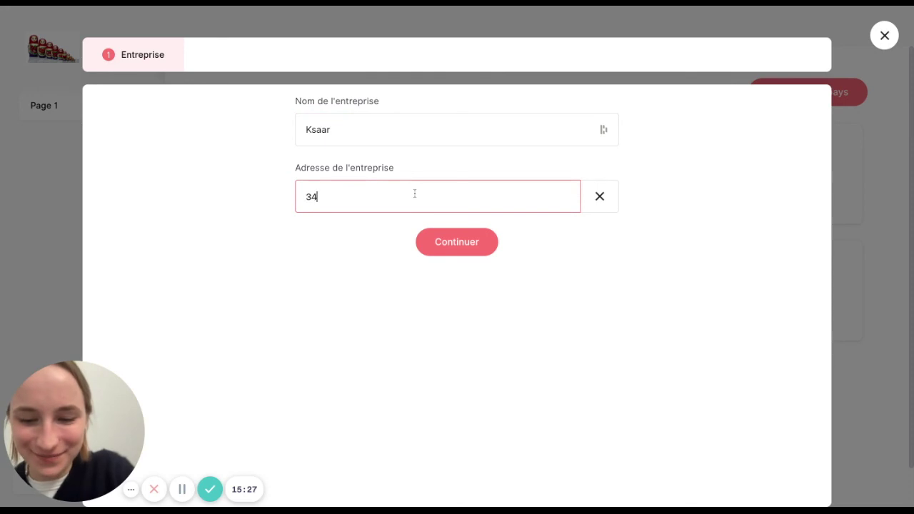
{"action": "key", "text": "BackSpace"}
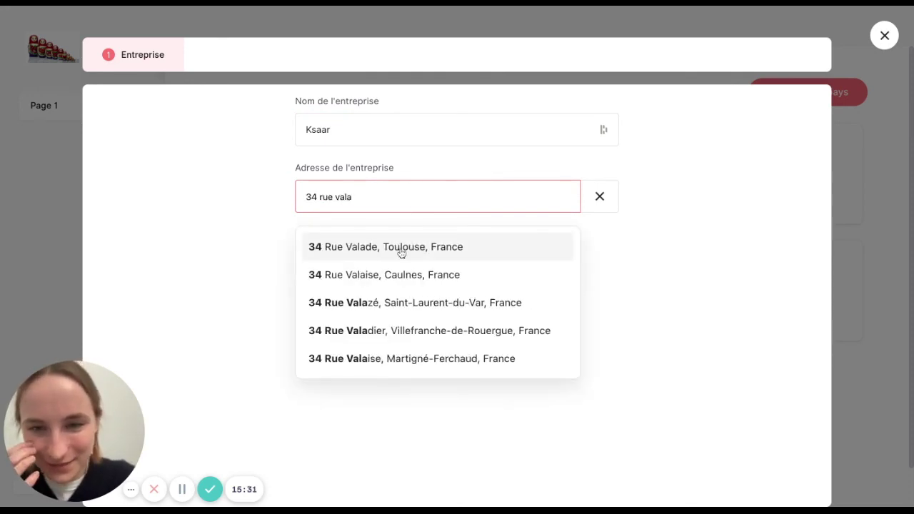
{"action": "left_click", "coordinate": [400, 249]}
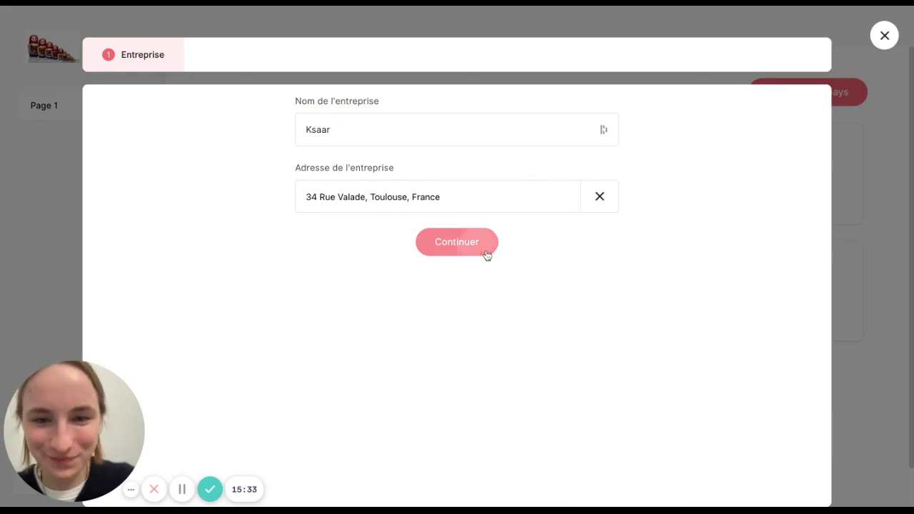
{"action": "left_click", "coordinate": [485, 252]}
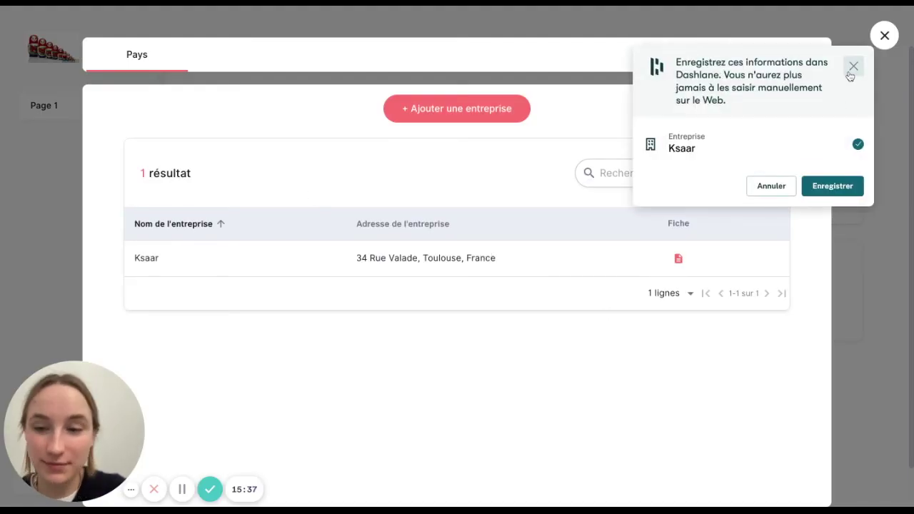
{"action": "left_click", "coordinate": [854, 66]}
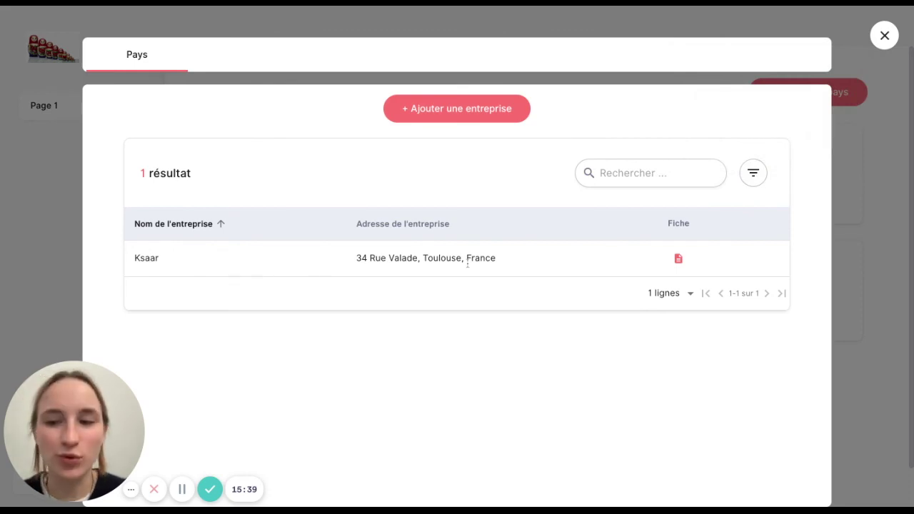
{"action": "left_click", "coordinate": [452, 109]}
{"action": "left_click", "coordinate": [405, 136]}
{"action": "type", "text": "Test"}
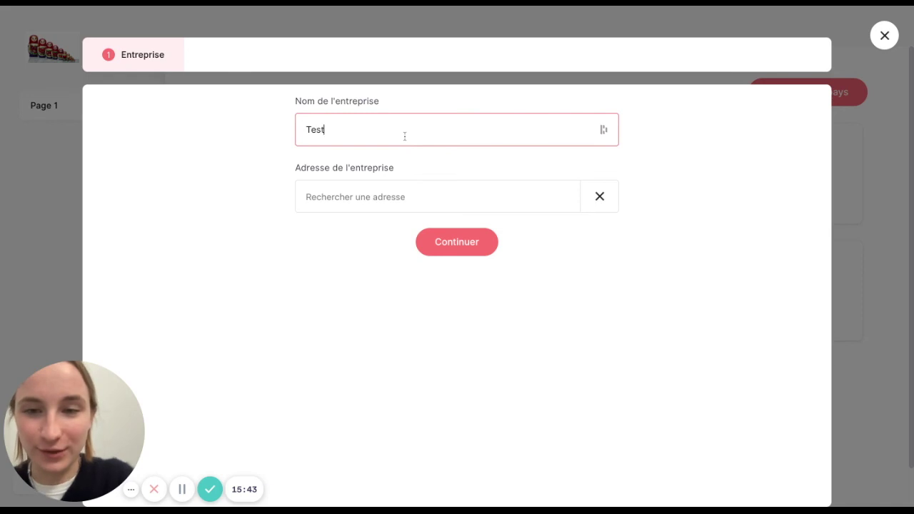
{"action": "left_click", "coordinate": [402, 204]}
{"action": "type", "text": "55 rue"}
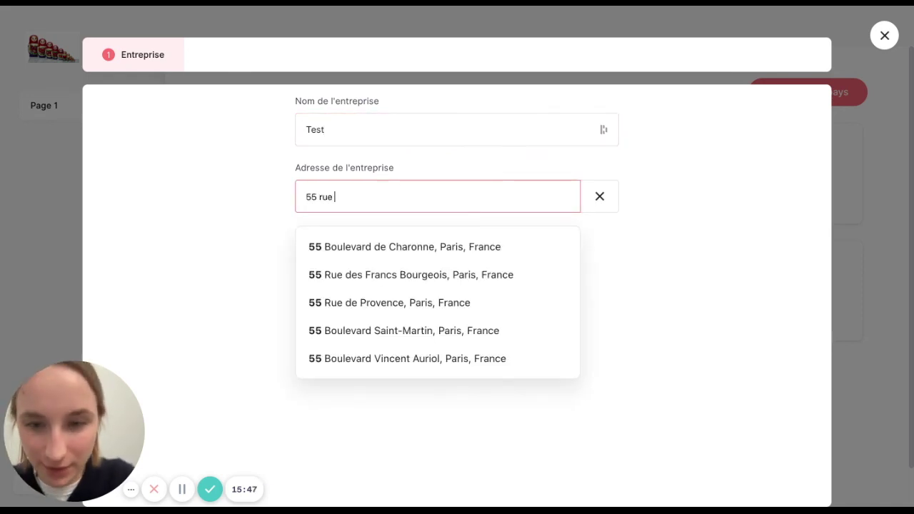
{"action": "left_click", "coordinate": [410, 261]}
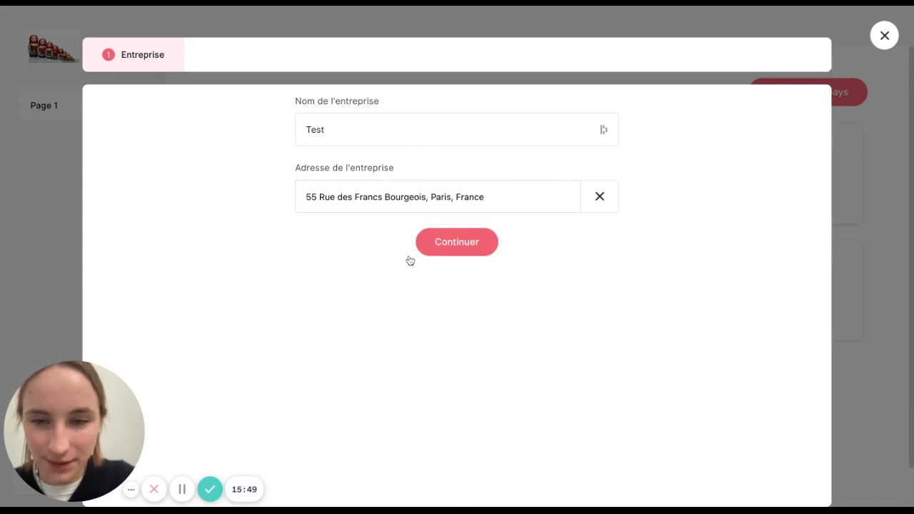
{"action": "left_click", "coordinate": [458, 246]}
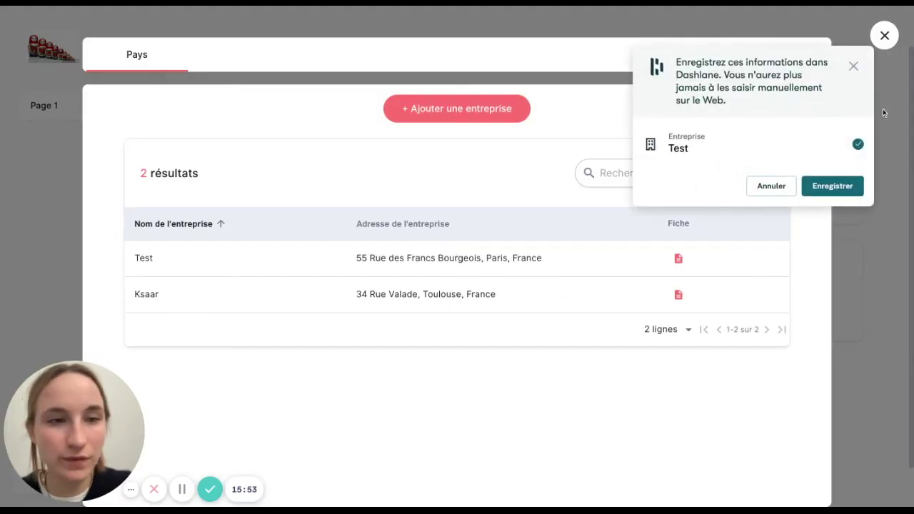
{"action": "left_click", "coordinate": [852, 67]}
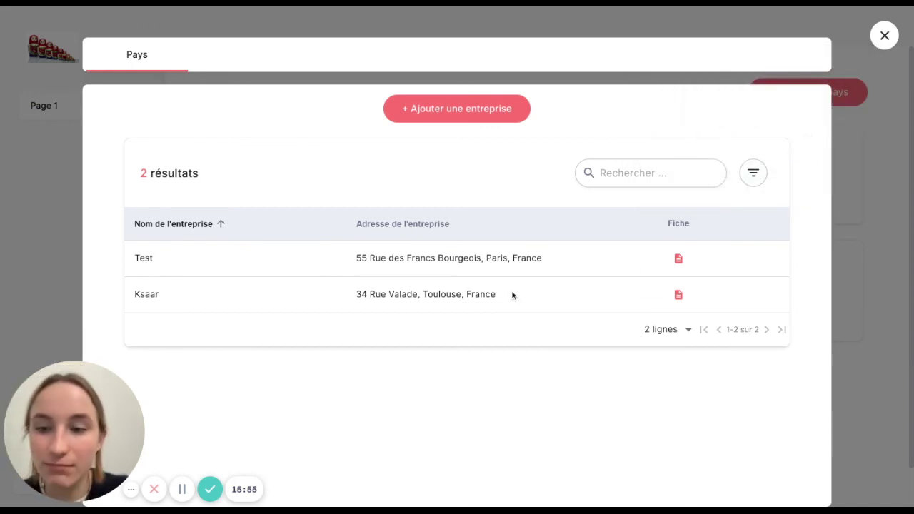
{"action": "left_click", "coordinate": [678, 295]}
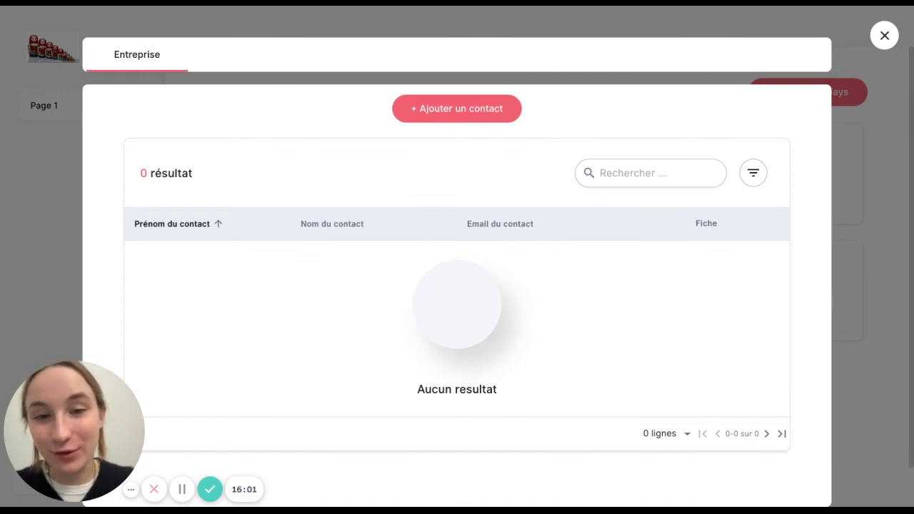
- Add a first contact with a first name, surname initial and e-mail address
{"action": "left_click", "coordinate": [418, 116]}
{"action": "left_click", "coordinate": [401, 133]}
{"action": "type", "text": "Estelle"}
{"action": "left_click", "coordinate": [401, 206]}
{"action": "type", "text": "E"}
{"action": "left_click", "coordinate": [383, 253]}
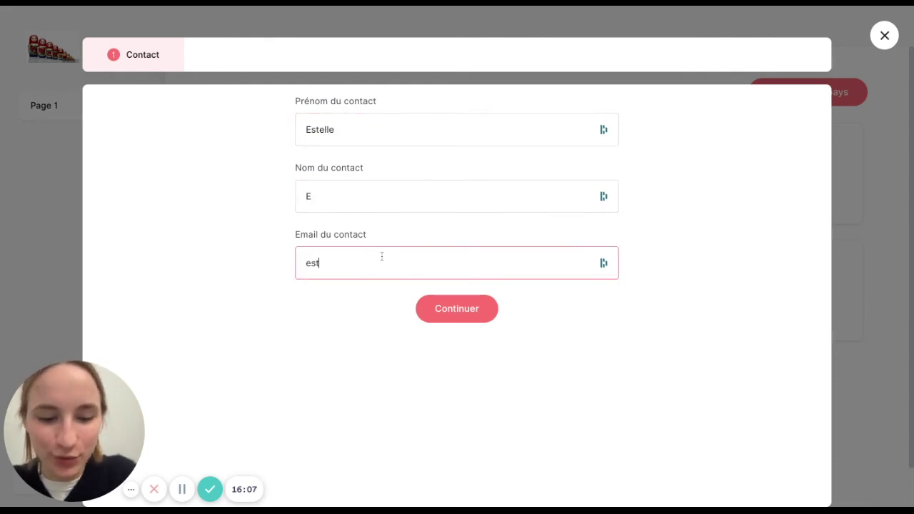
{"action": "left_click", "coordinate": [472, 322]}
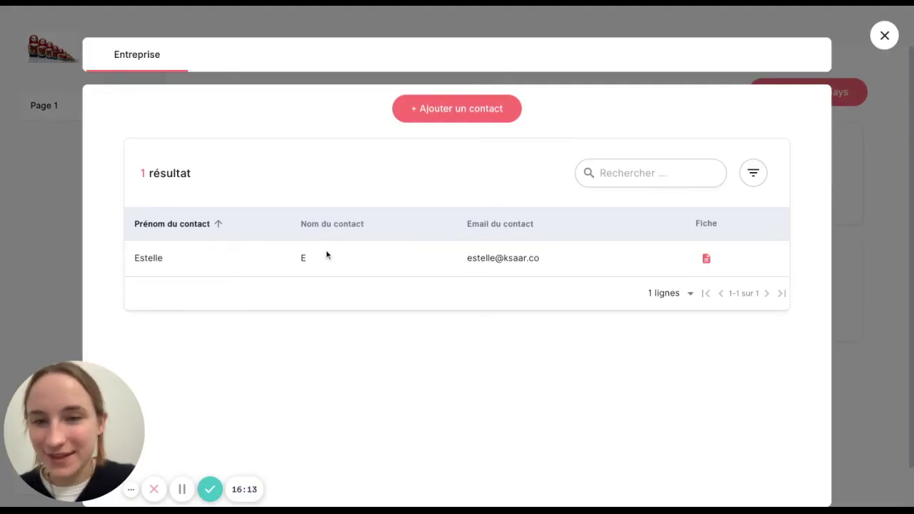
- Add a second contact with another first name, surname initial and e-mail address
{"action": "left_click", "coordinate": [484, 116]}
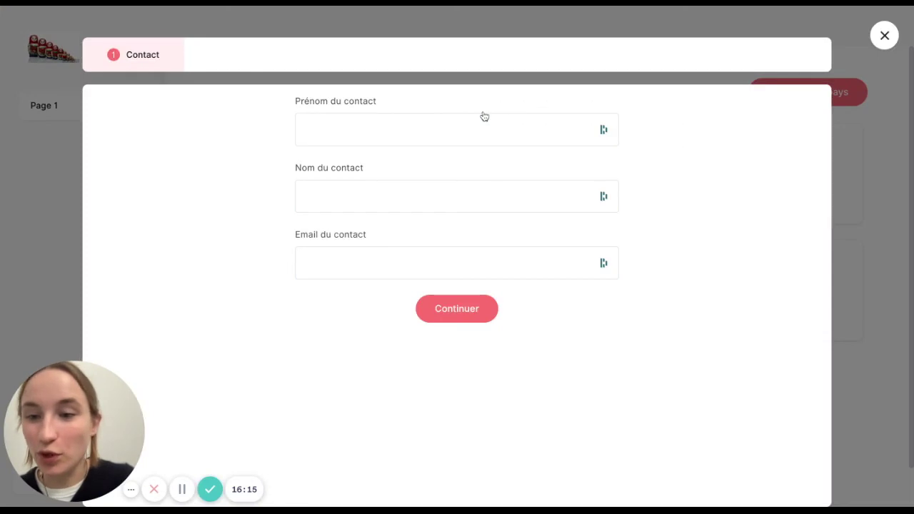
{"action": "left_click", "coordinate": [370, 132]}
{"action": "type", "text": "Adrien"}
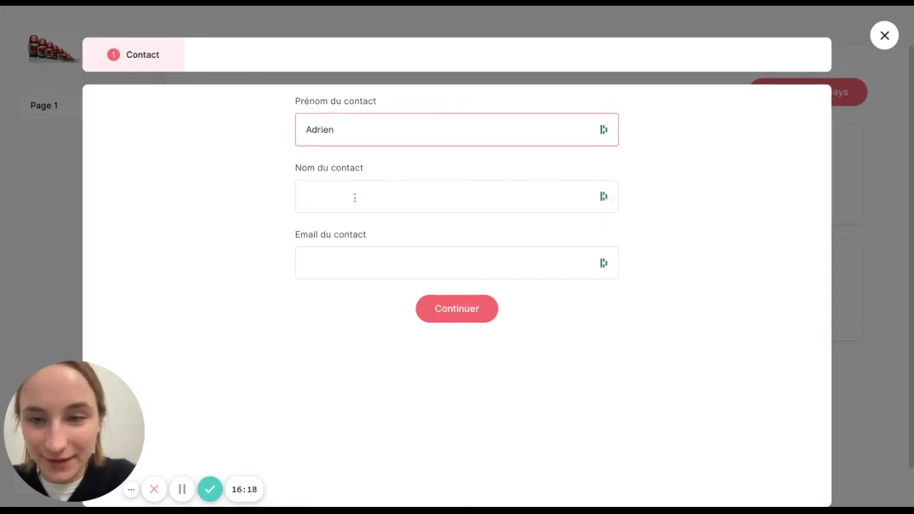
{"action": "left_click", "coordinate": [354, 197]}
{"action": "type", "text": "C"}
{"action": "left_click", "coordinate": [335, 264]}
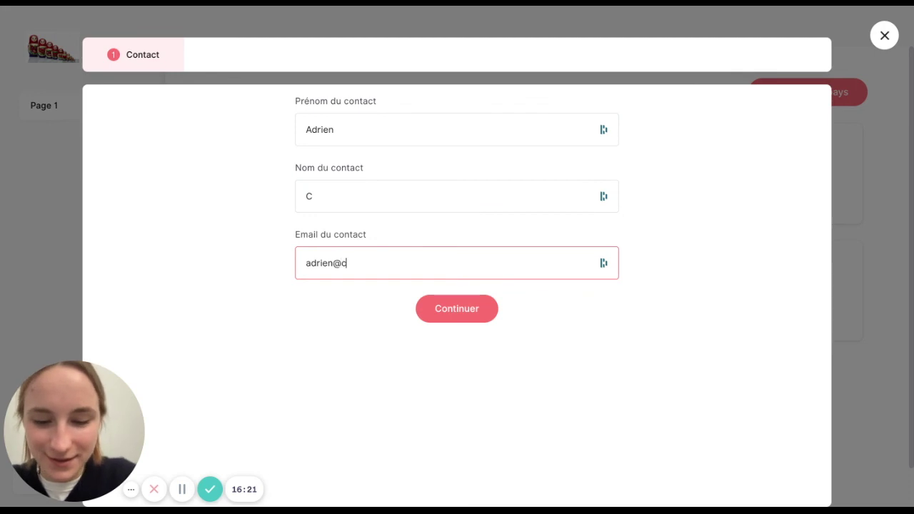
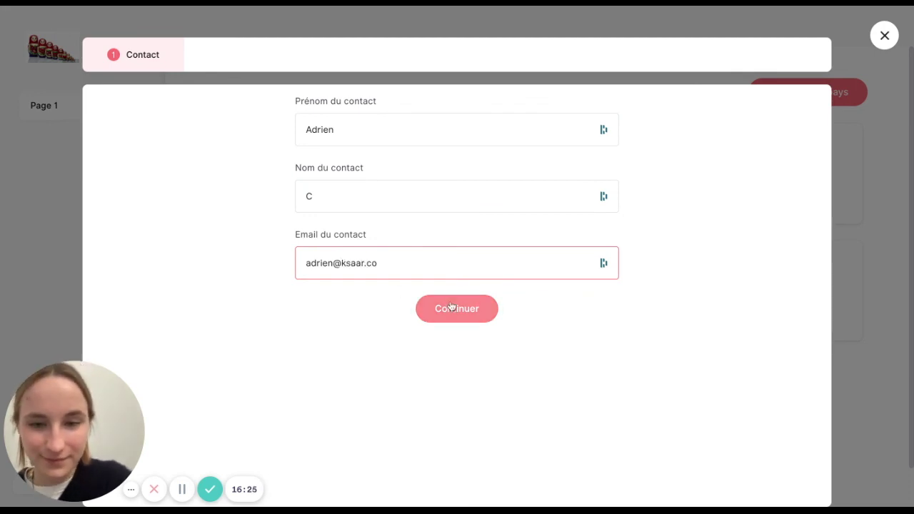
{"action": "left_click", "coordinate": [452, 307]}
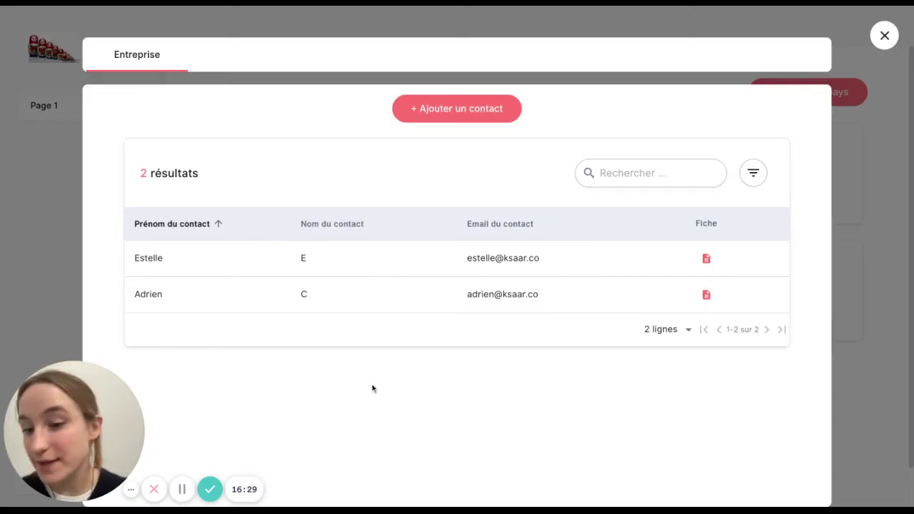
- Open the first contact's sheet and keep Ksaar as its Entreprise du contact
{"action": "left_click", "coordinate": [706, 258]}
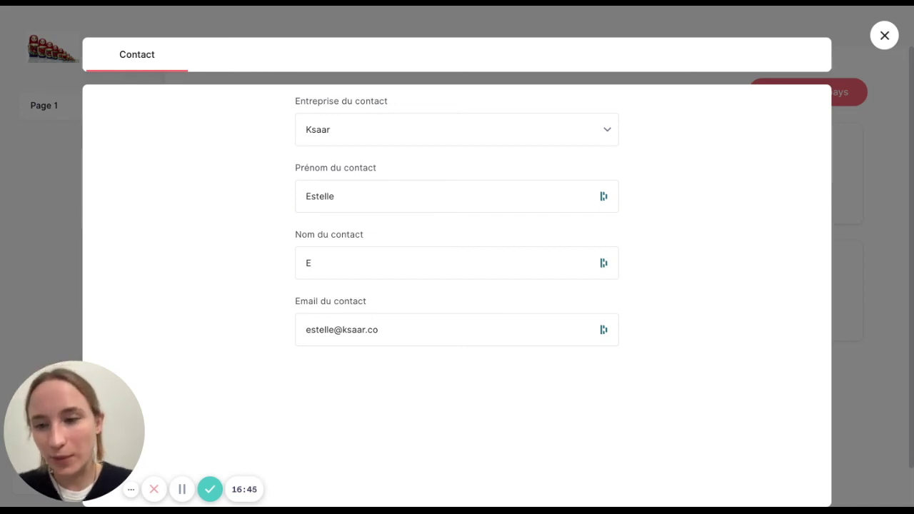
{"action": "left_click", "coordinate": [457, 130]}
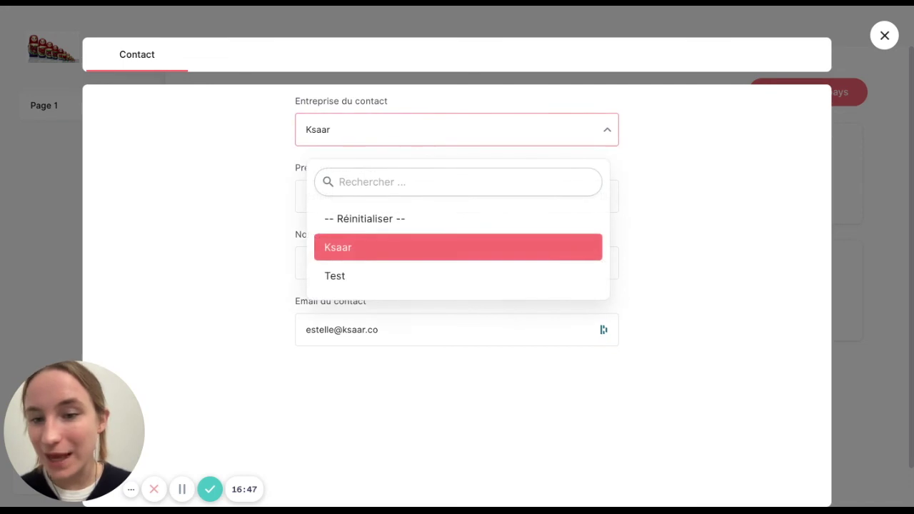
{"action": "left_click", "coordinate": [459, 247]}
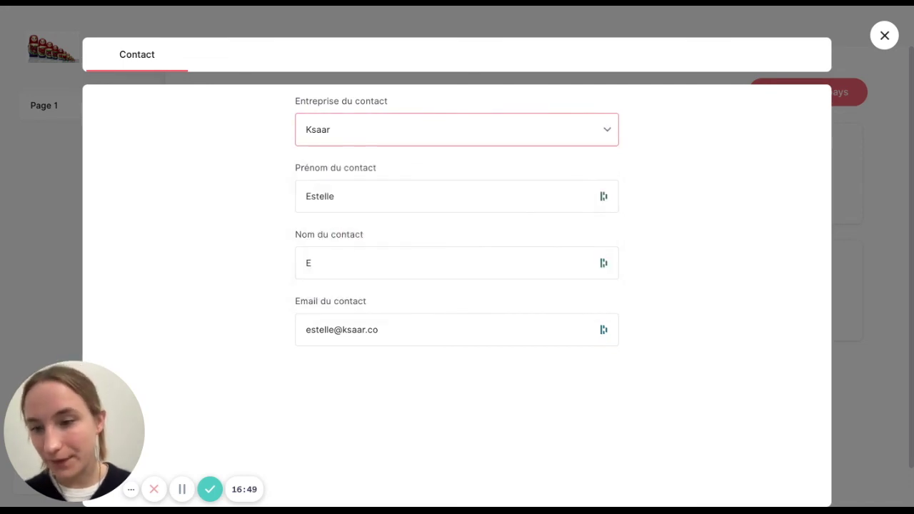